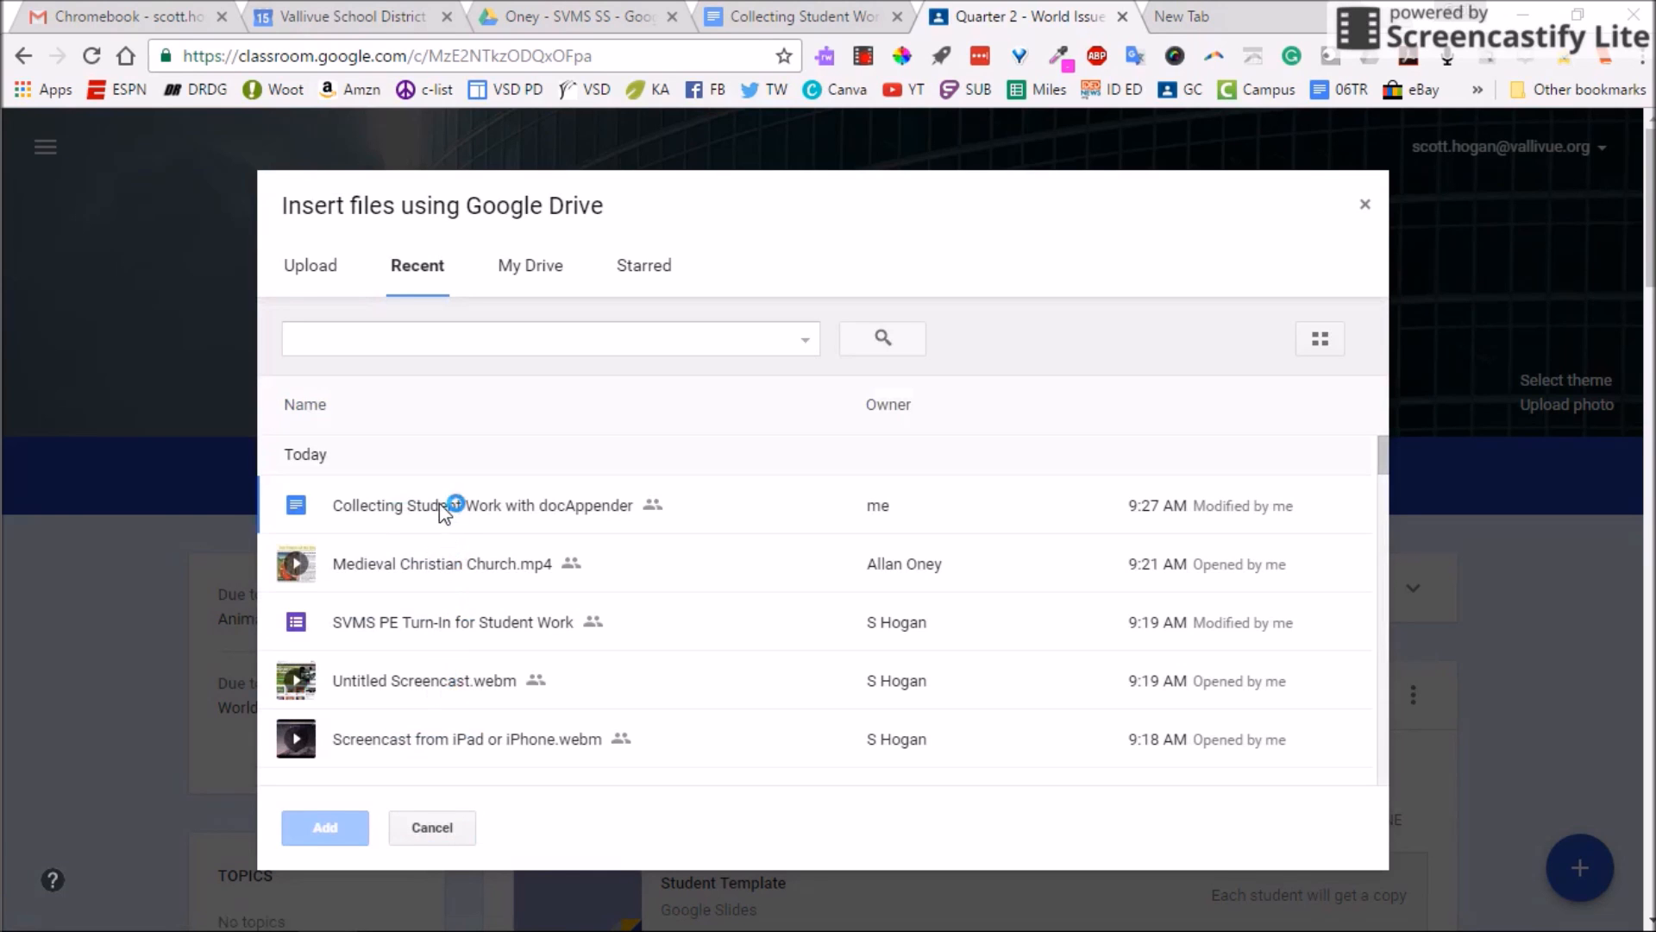
Attach the Collecting Student Work with docAppender document from Google Drive to the assignment and make a copy for each student
click(441, 506)
click(326, 827)
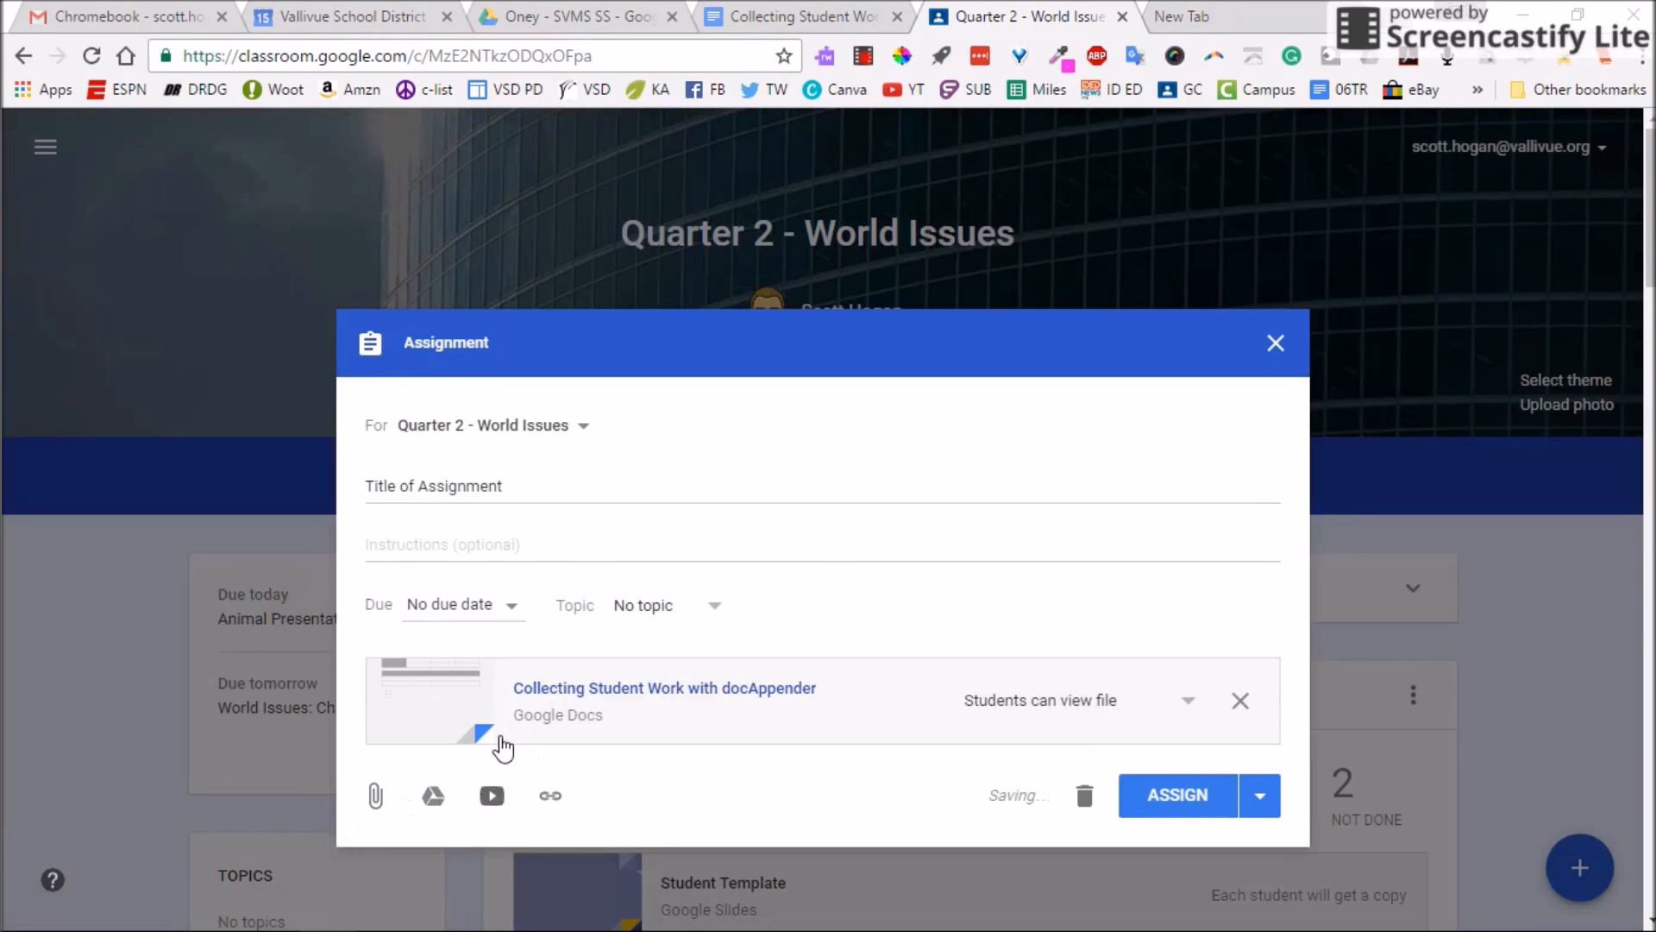
click(1183, 701)
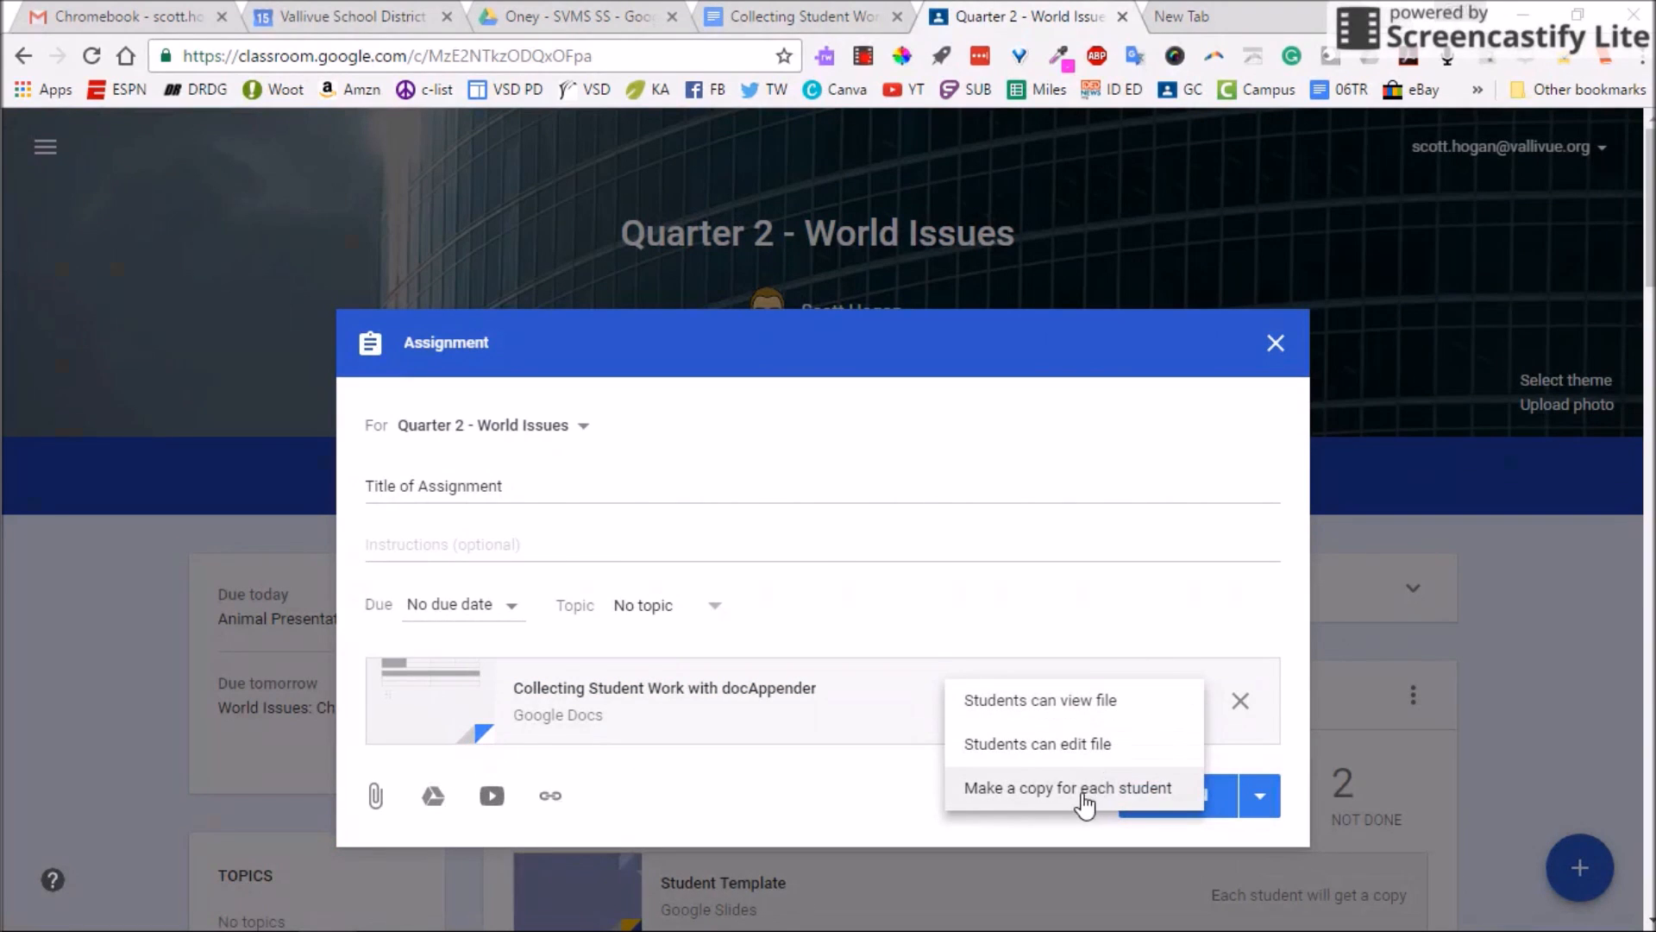
click(1085, 788)
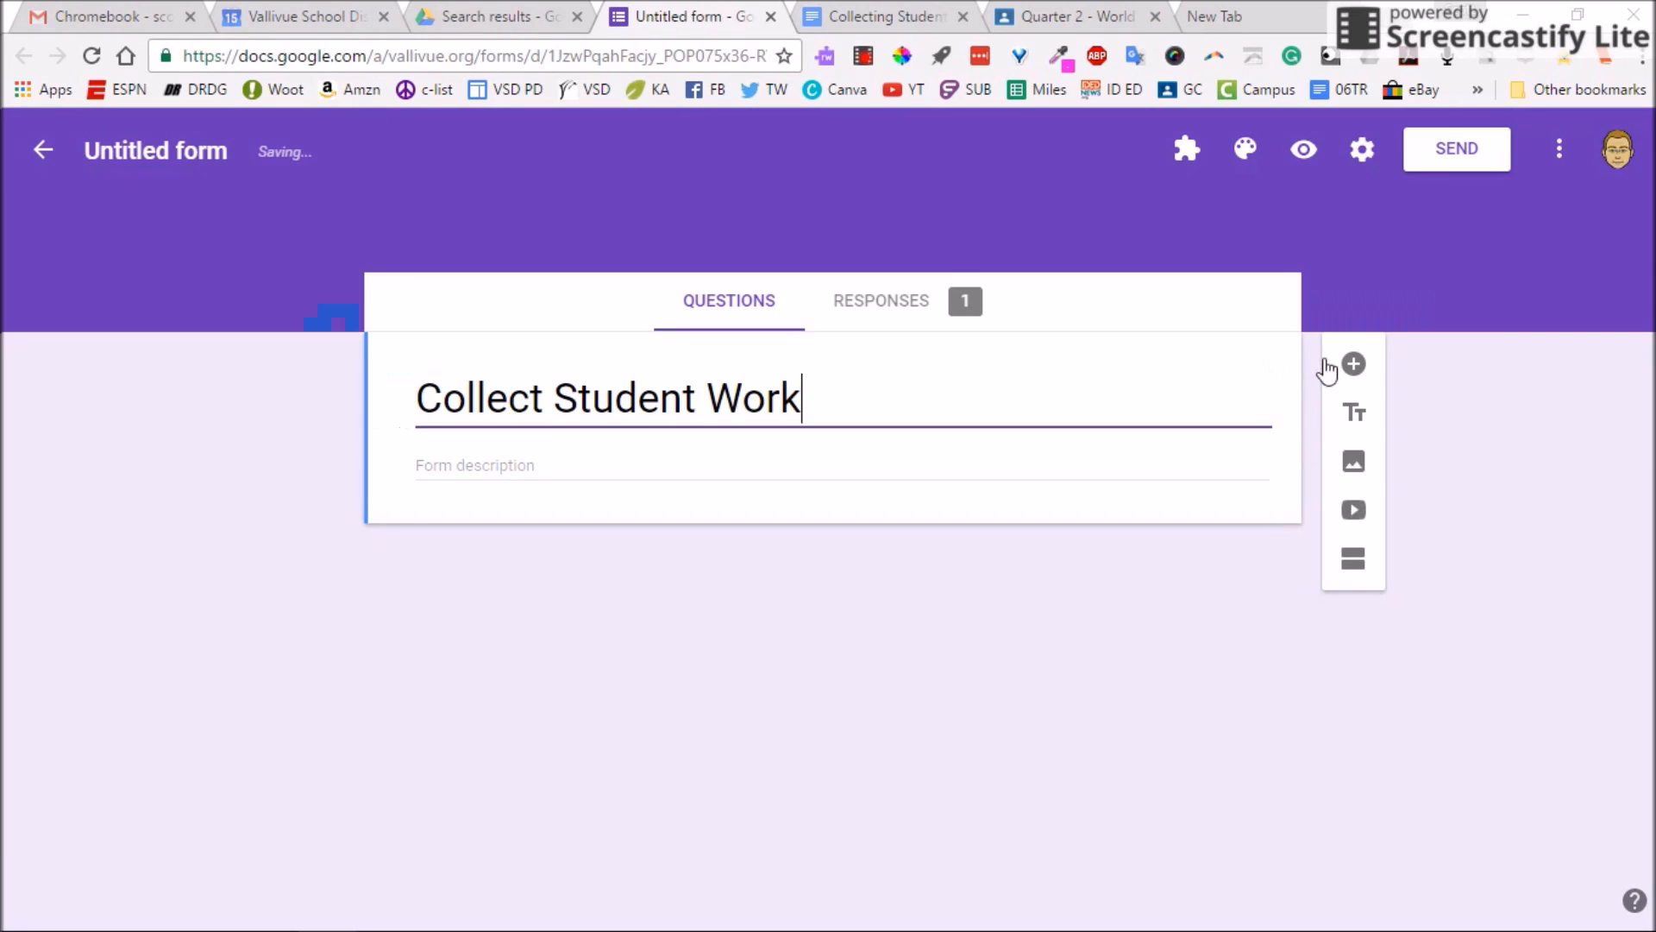
Add a new question to the Collect Student Work form
click(1354, 364)
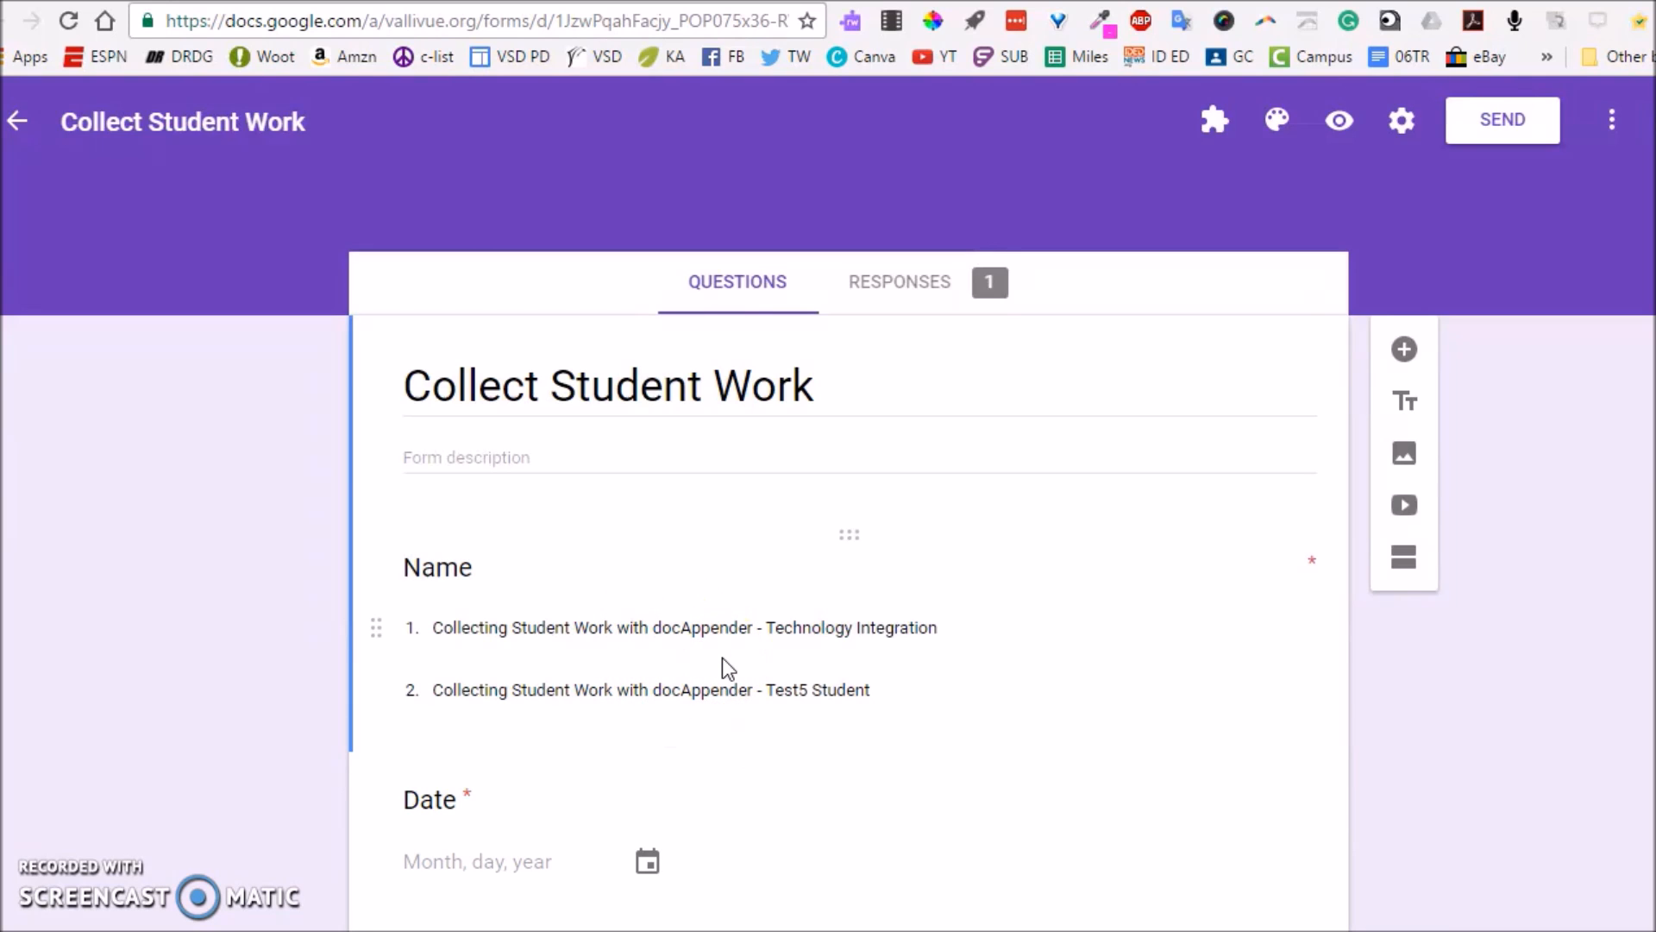
Review the Collect Student Work form's questions on name, date, class period, assignment and option choice
click(768, 590)
scroll(388, 682, down, 5)
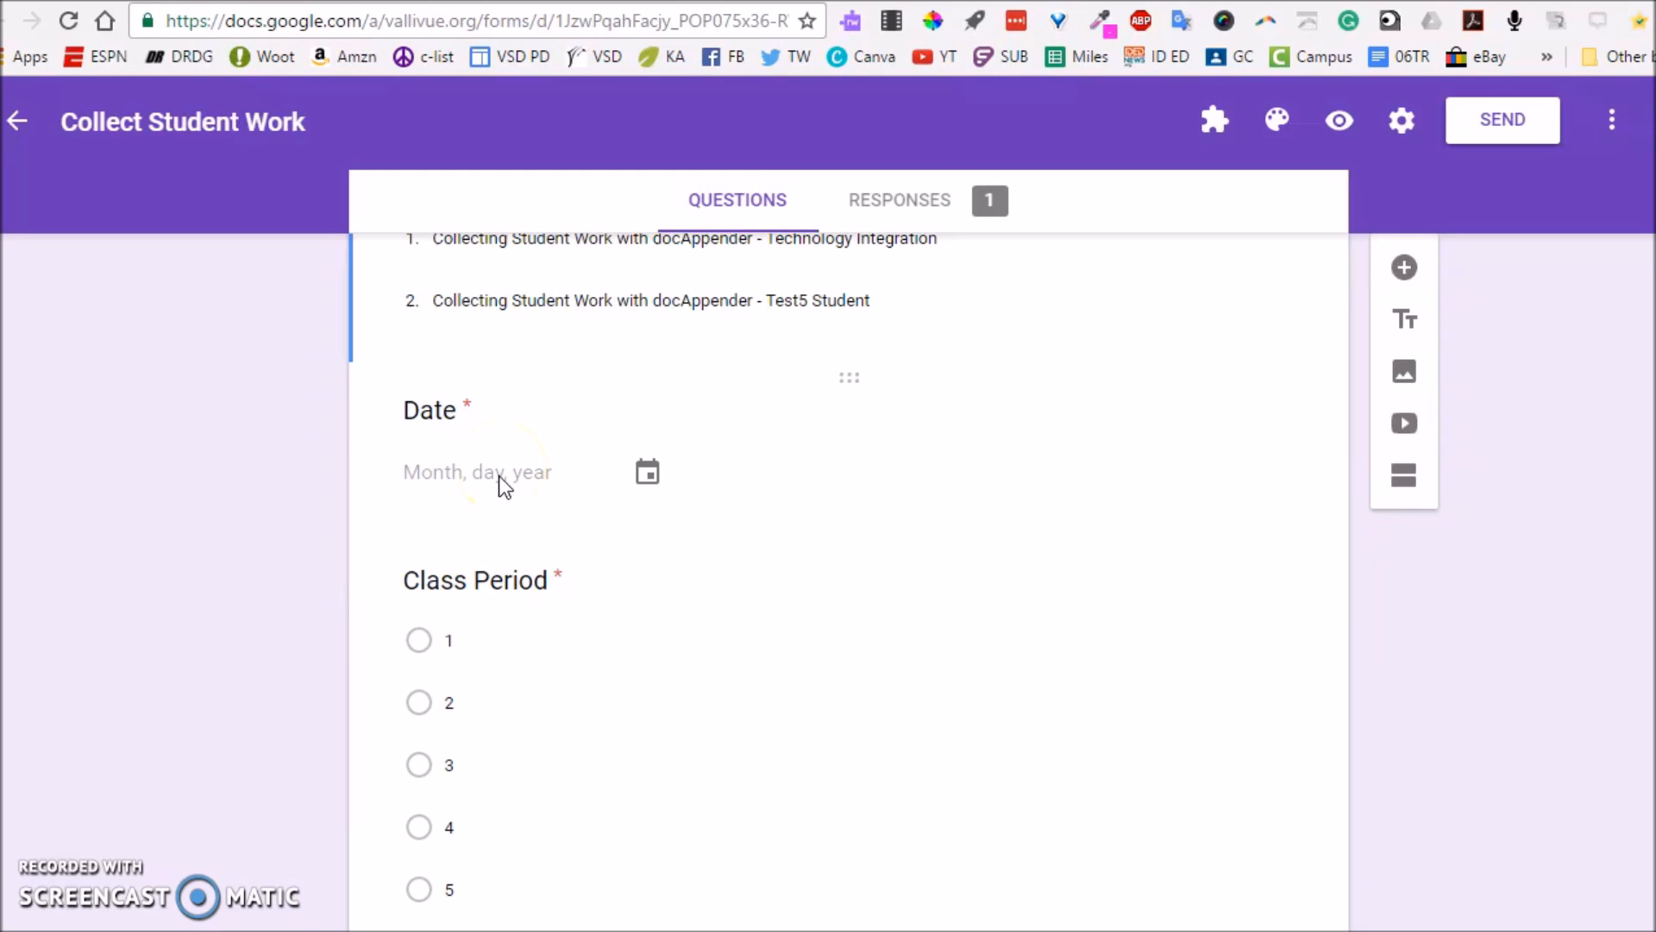
scroll(369, 667, down, 2)
scroll(349, 634, down, 3)
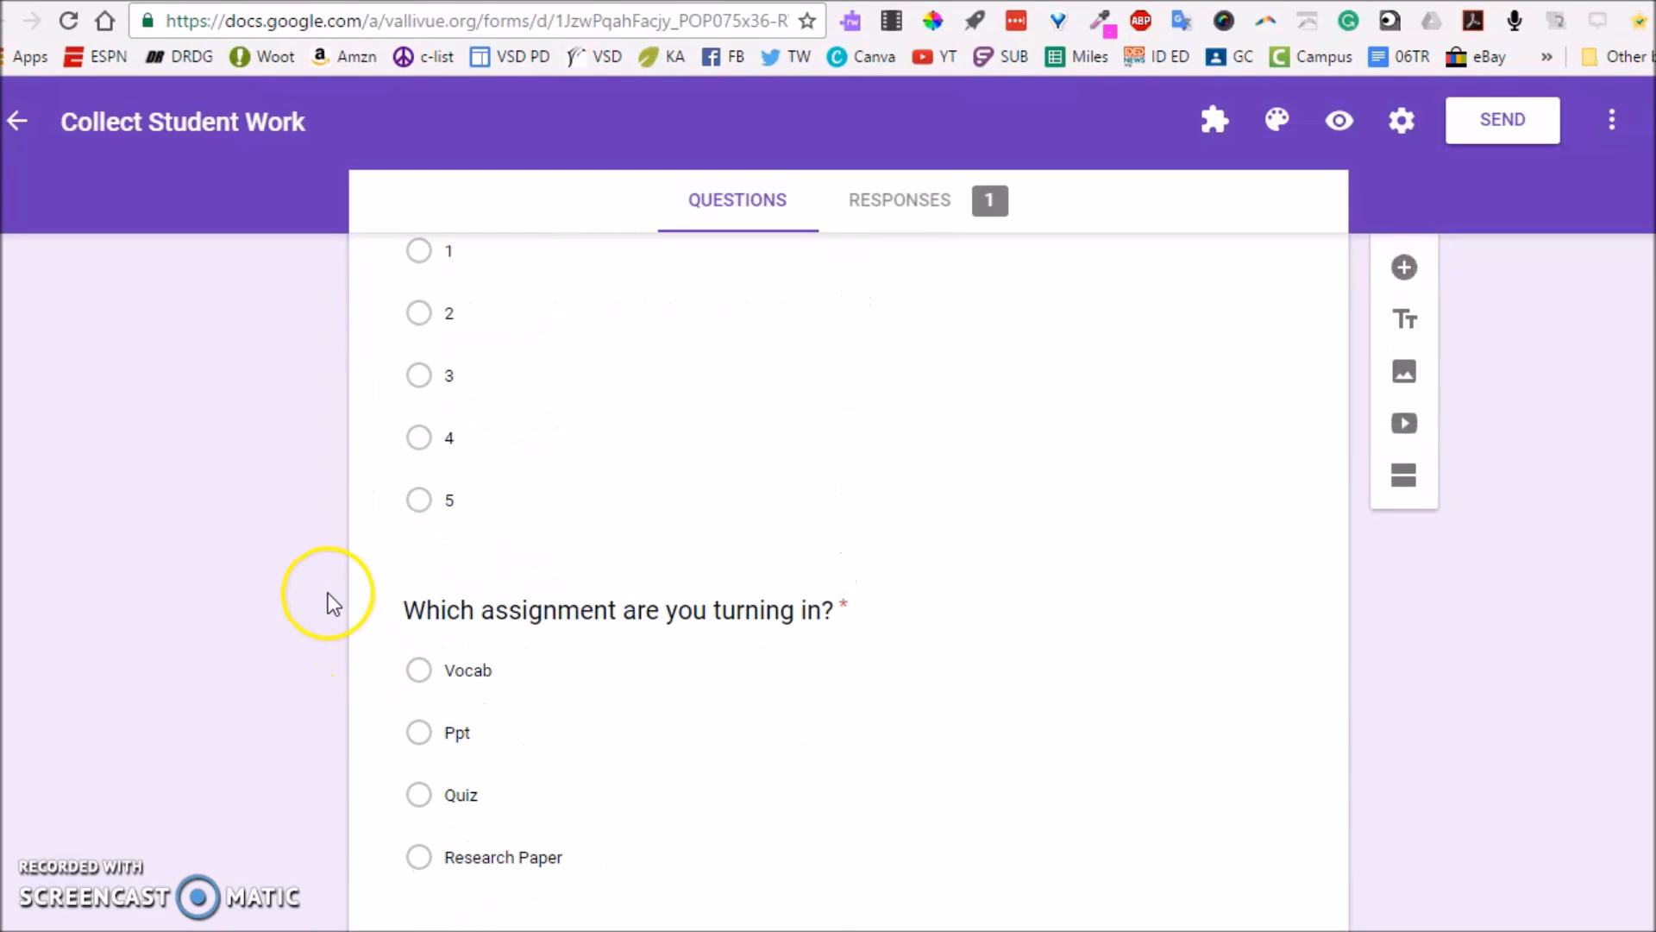
scroll(336, 610, down, 3)
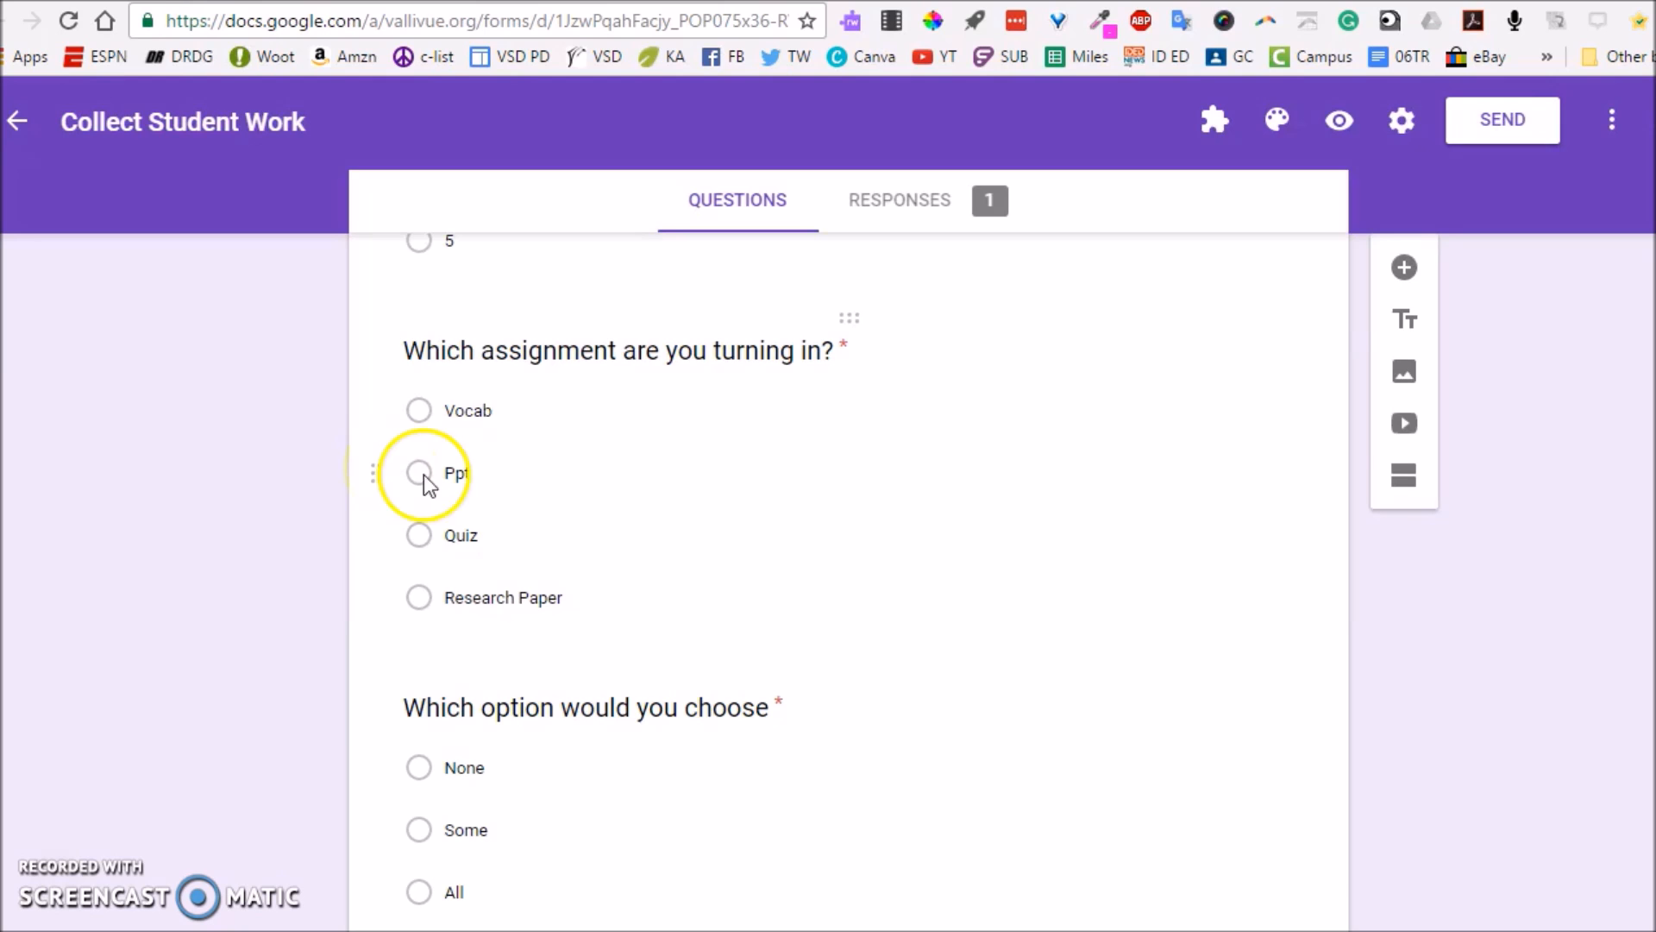
scroll(295, 521, down, 1)
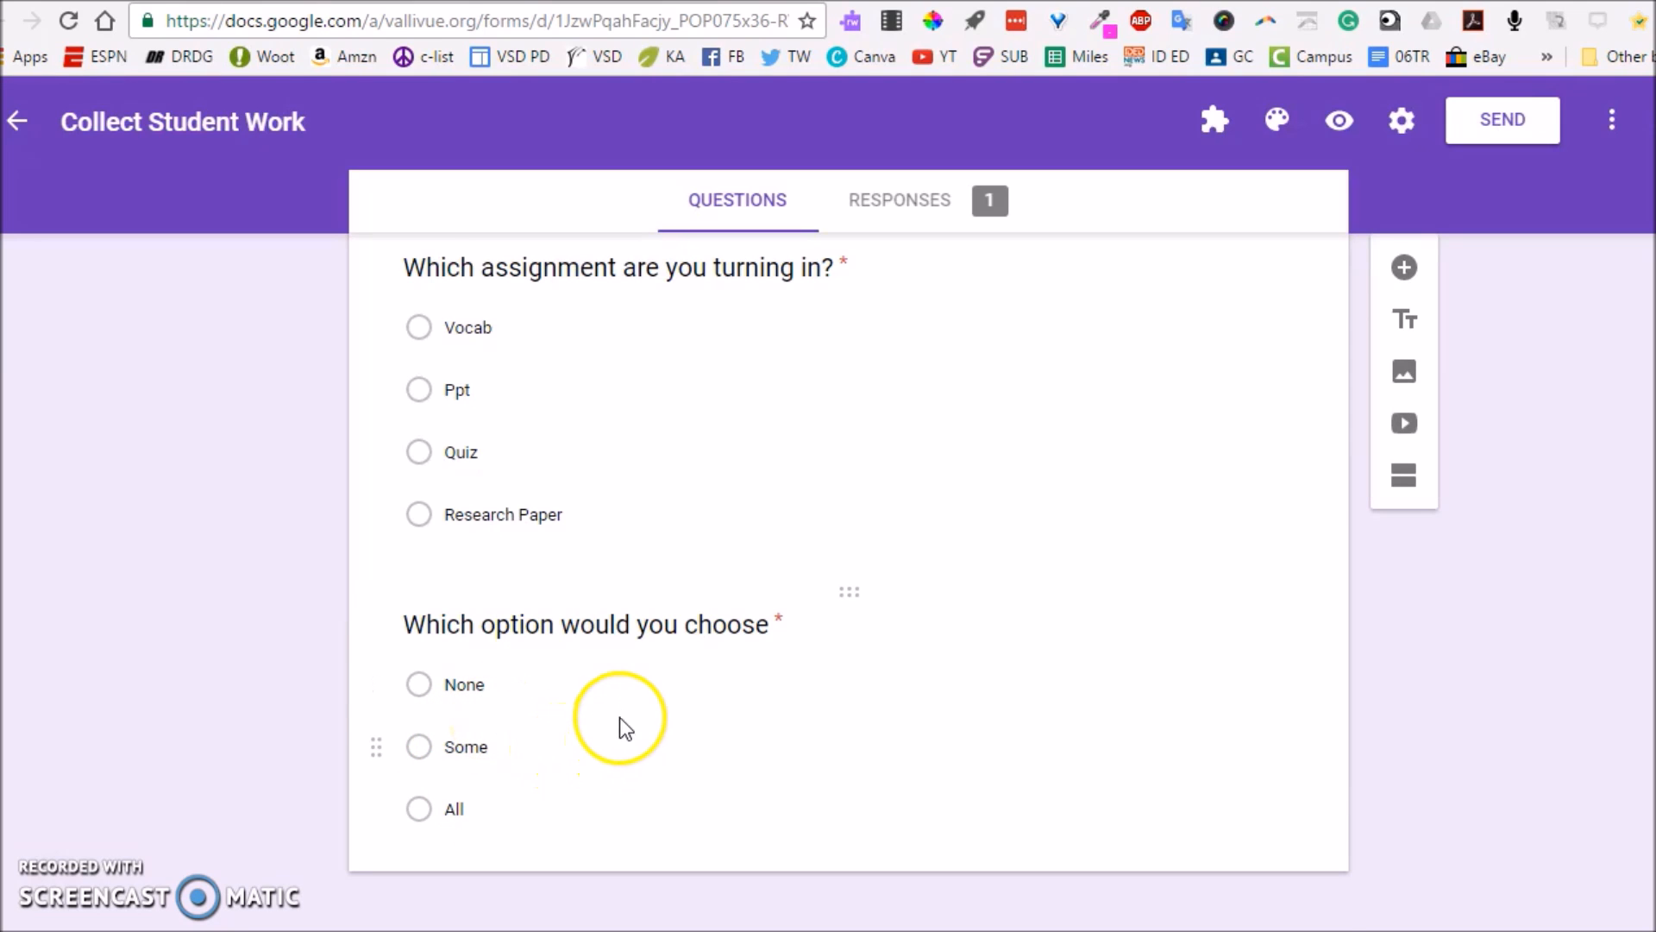
scroll(619, 717, up, 10)
scroll(583, 747, up, 3)
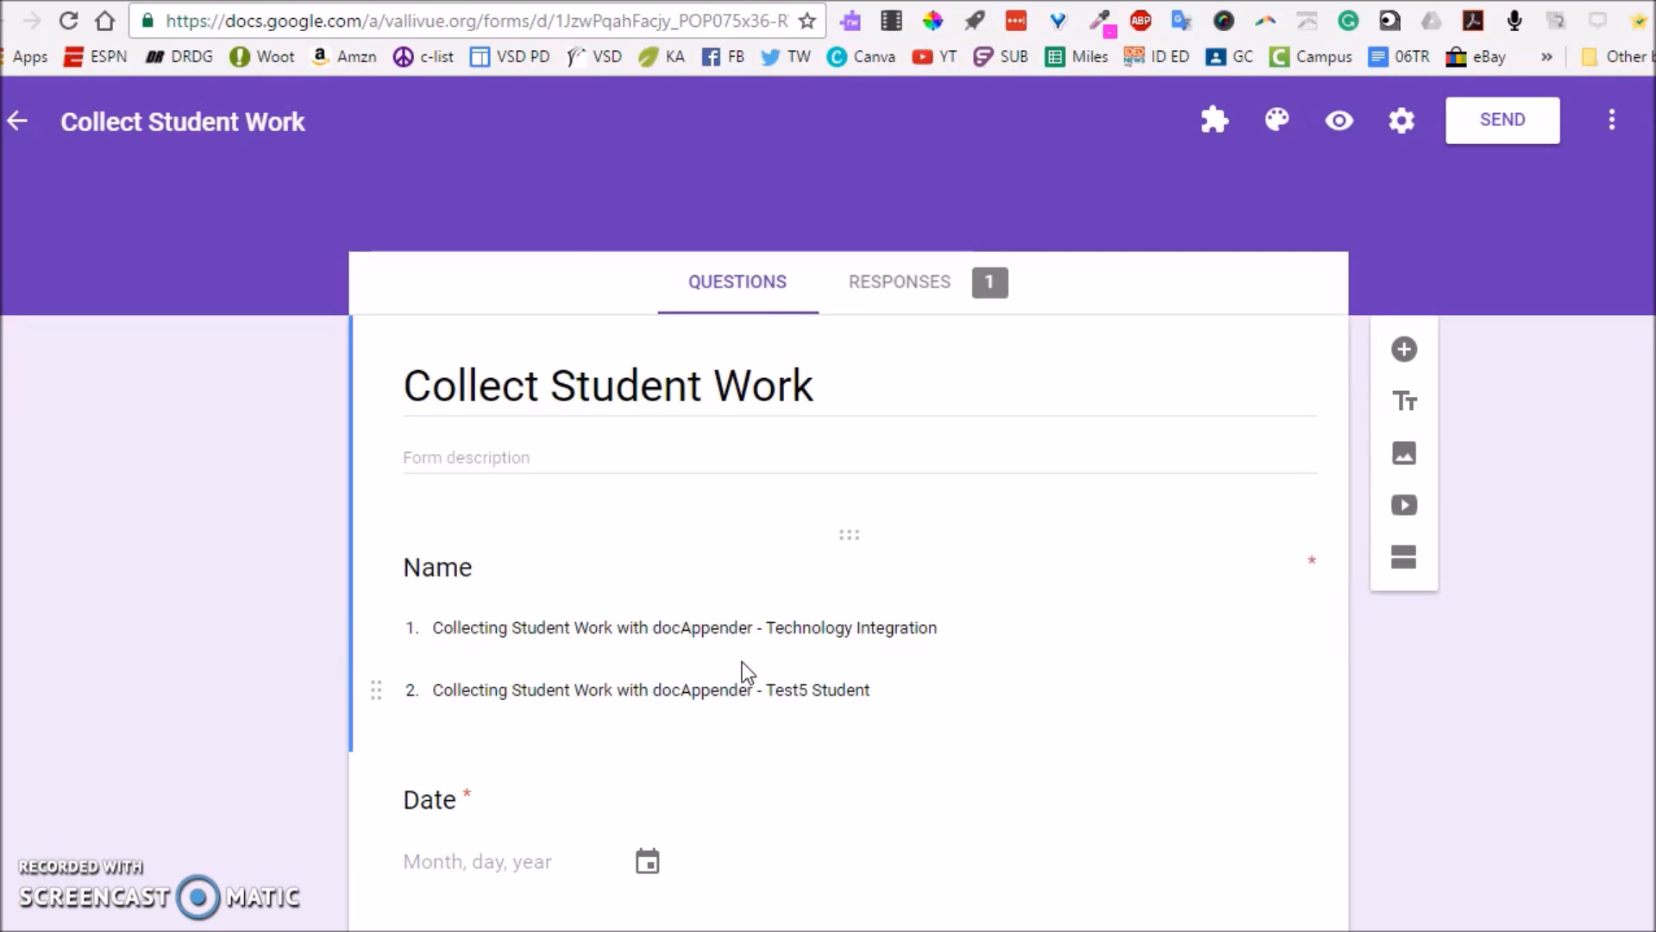
scroll(224, 655, down, 3)
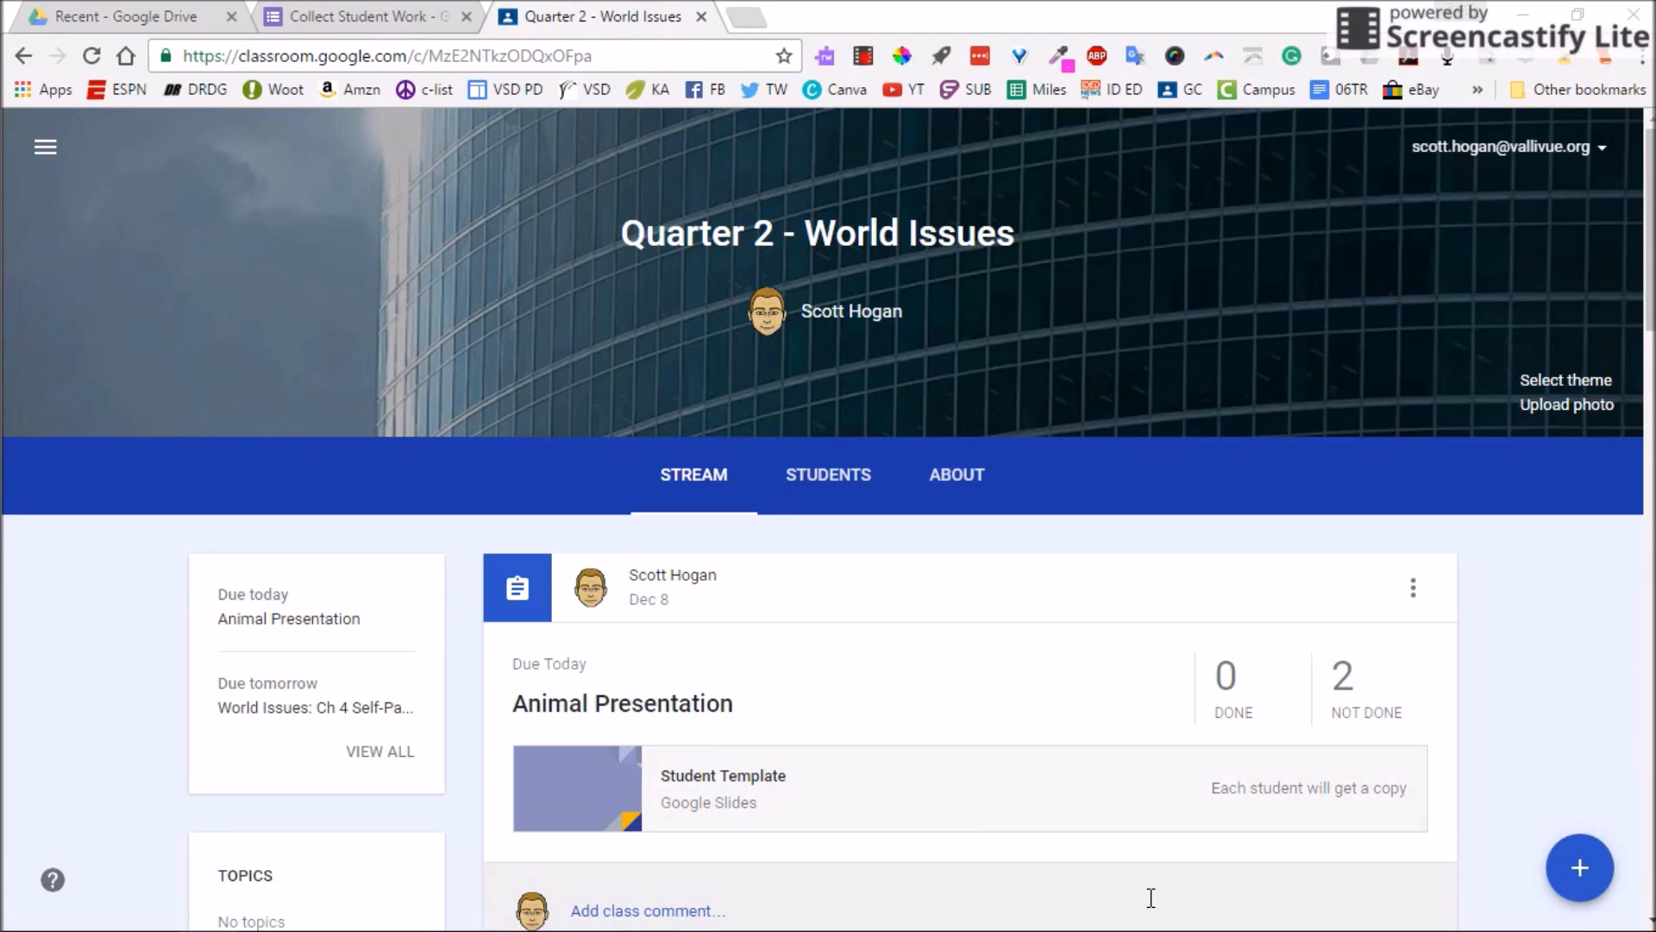
Create a Classroom assignment titled "Collecting Work from Students" and attach the Collecting Student Work with docAppender document from Drive
mouse_move(1580, 873)
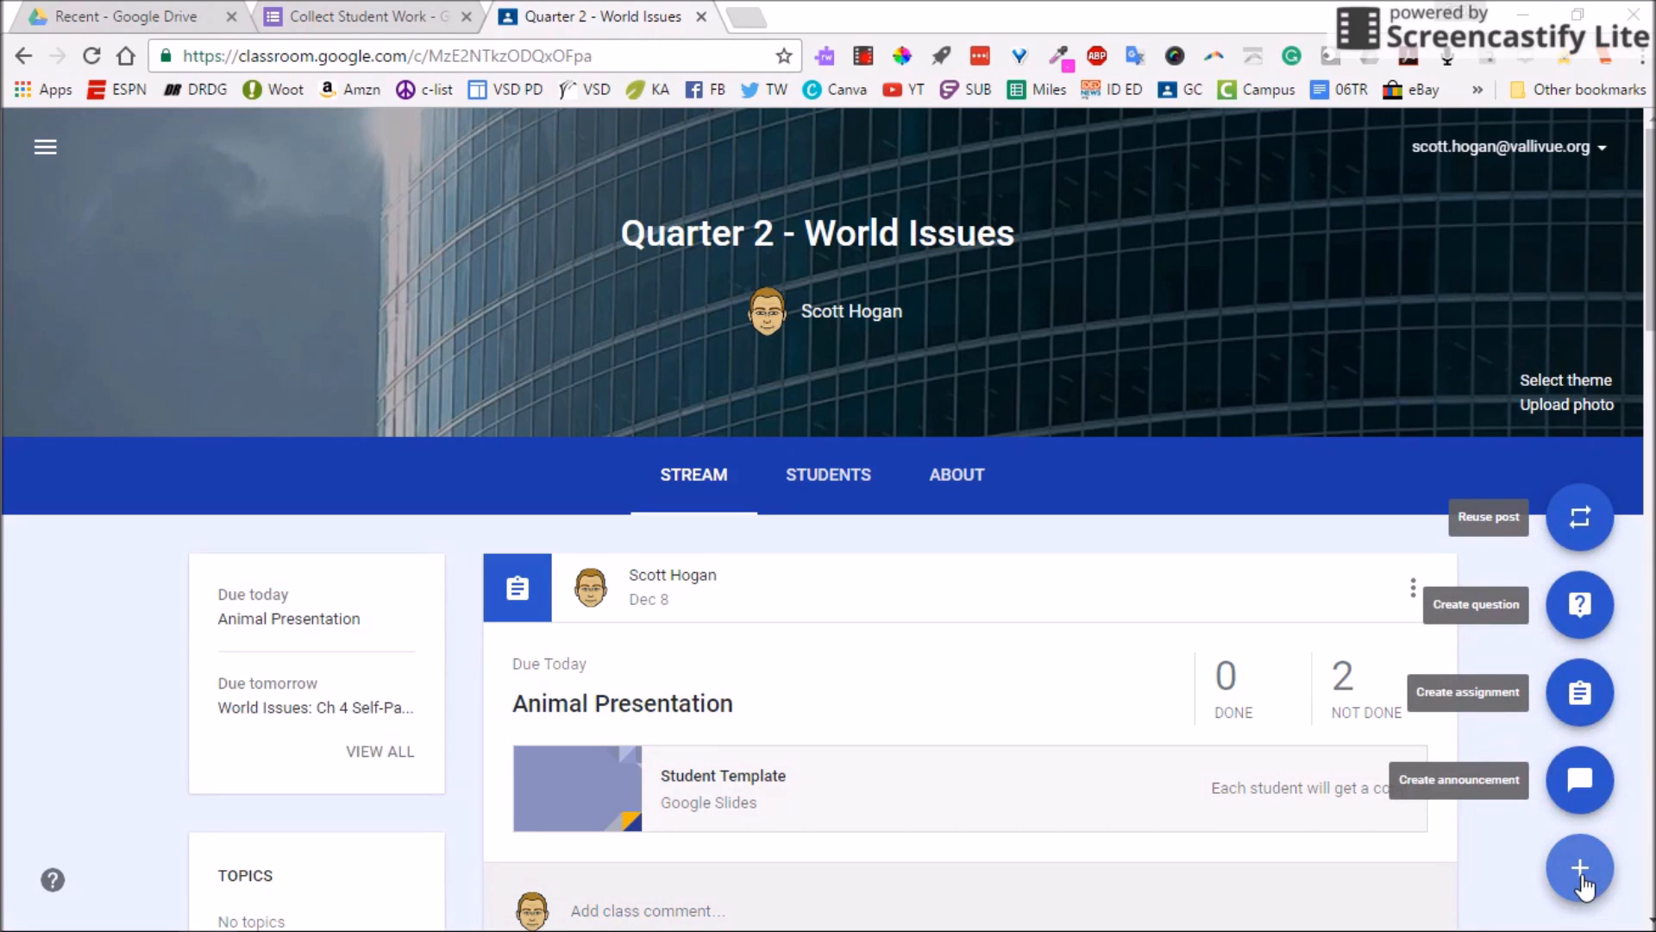
click(1580, 693)
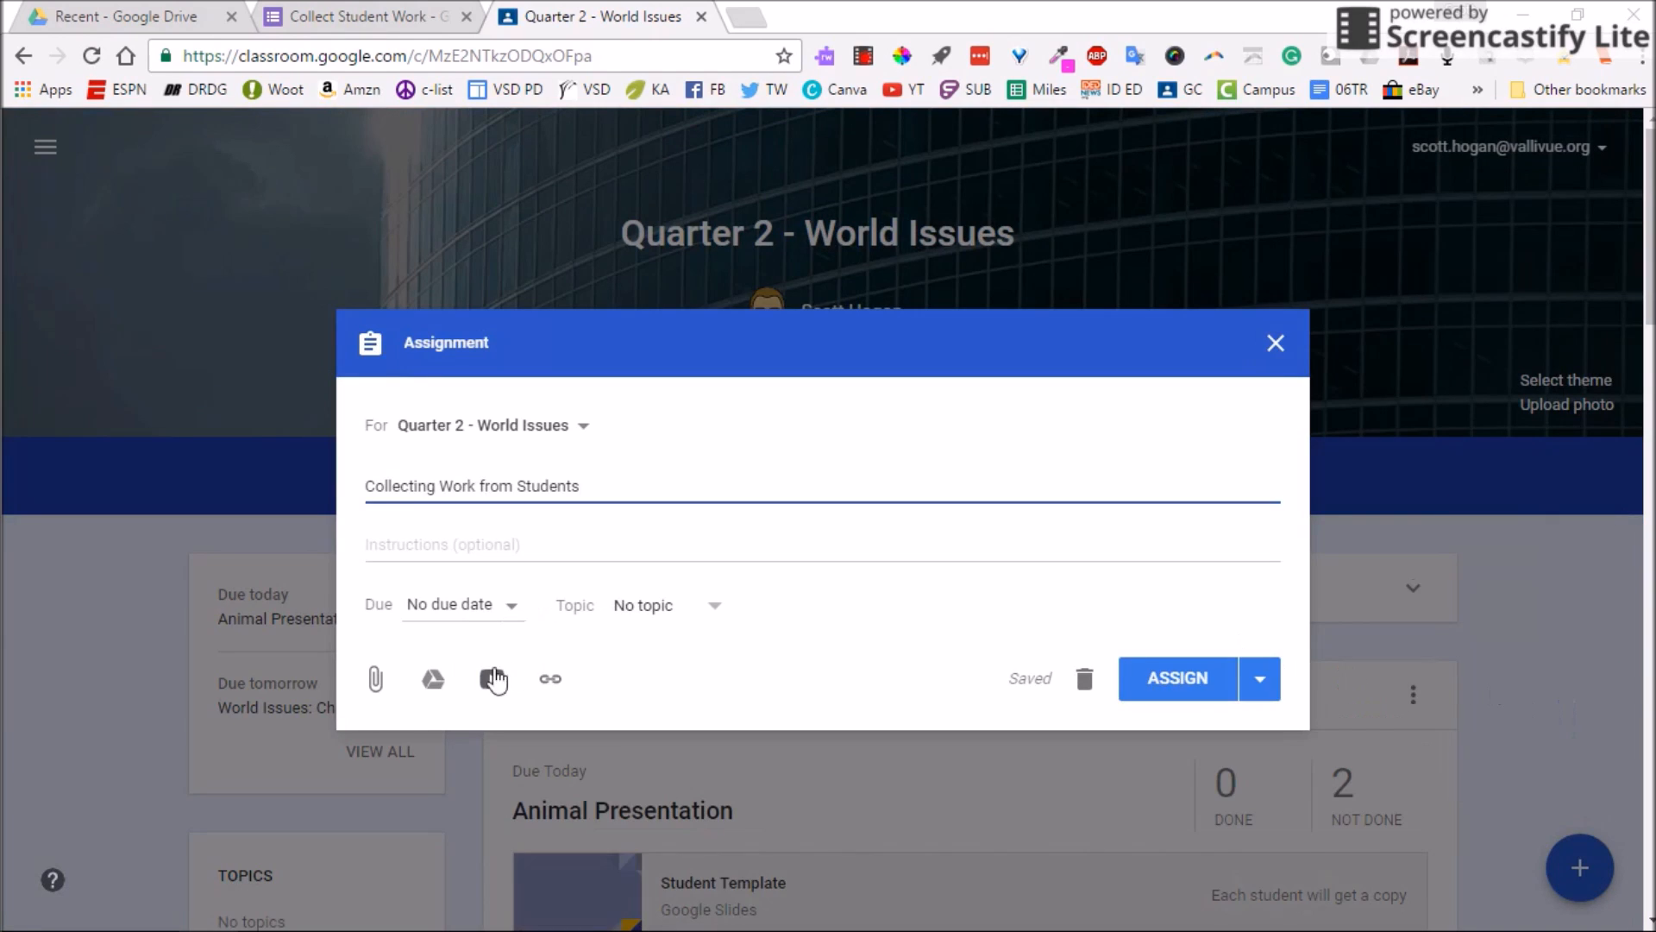
click(433, 681)
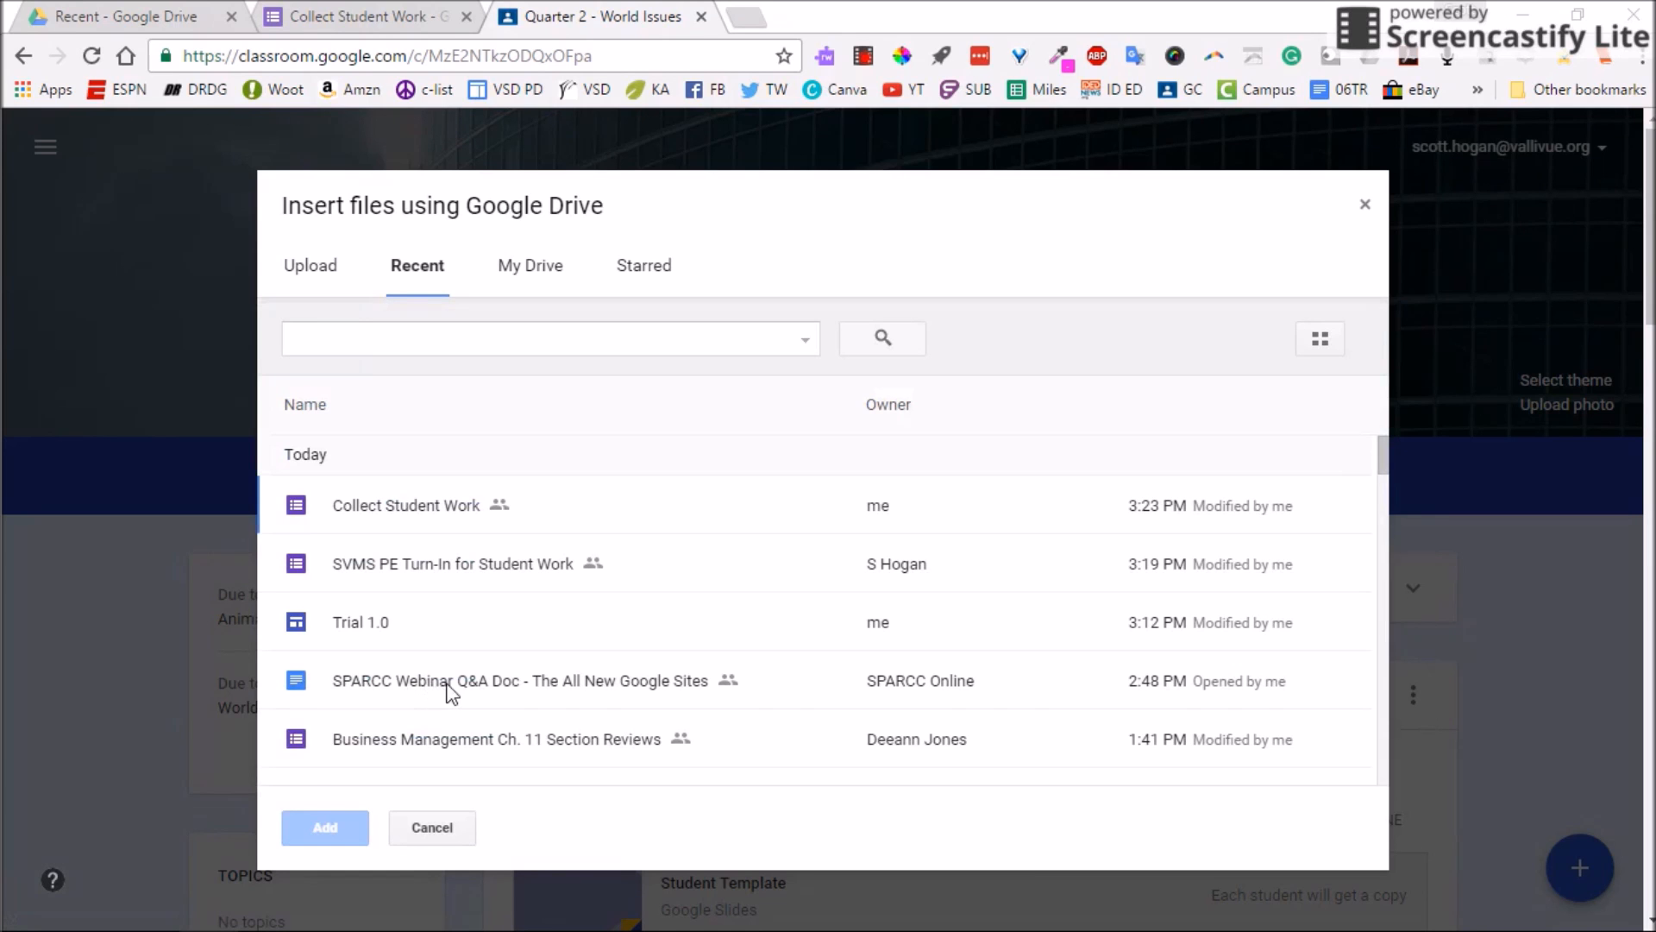
scroll(452, 684, down, 3)
scroll(455, 684, down, 5)
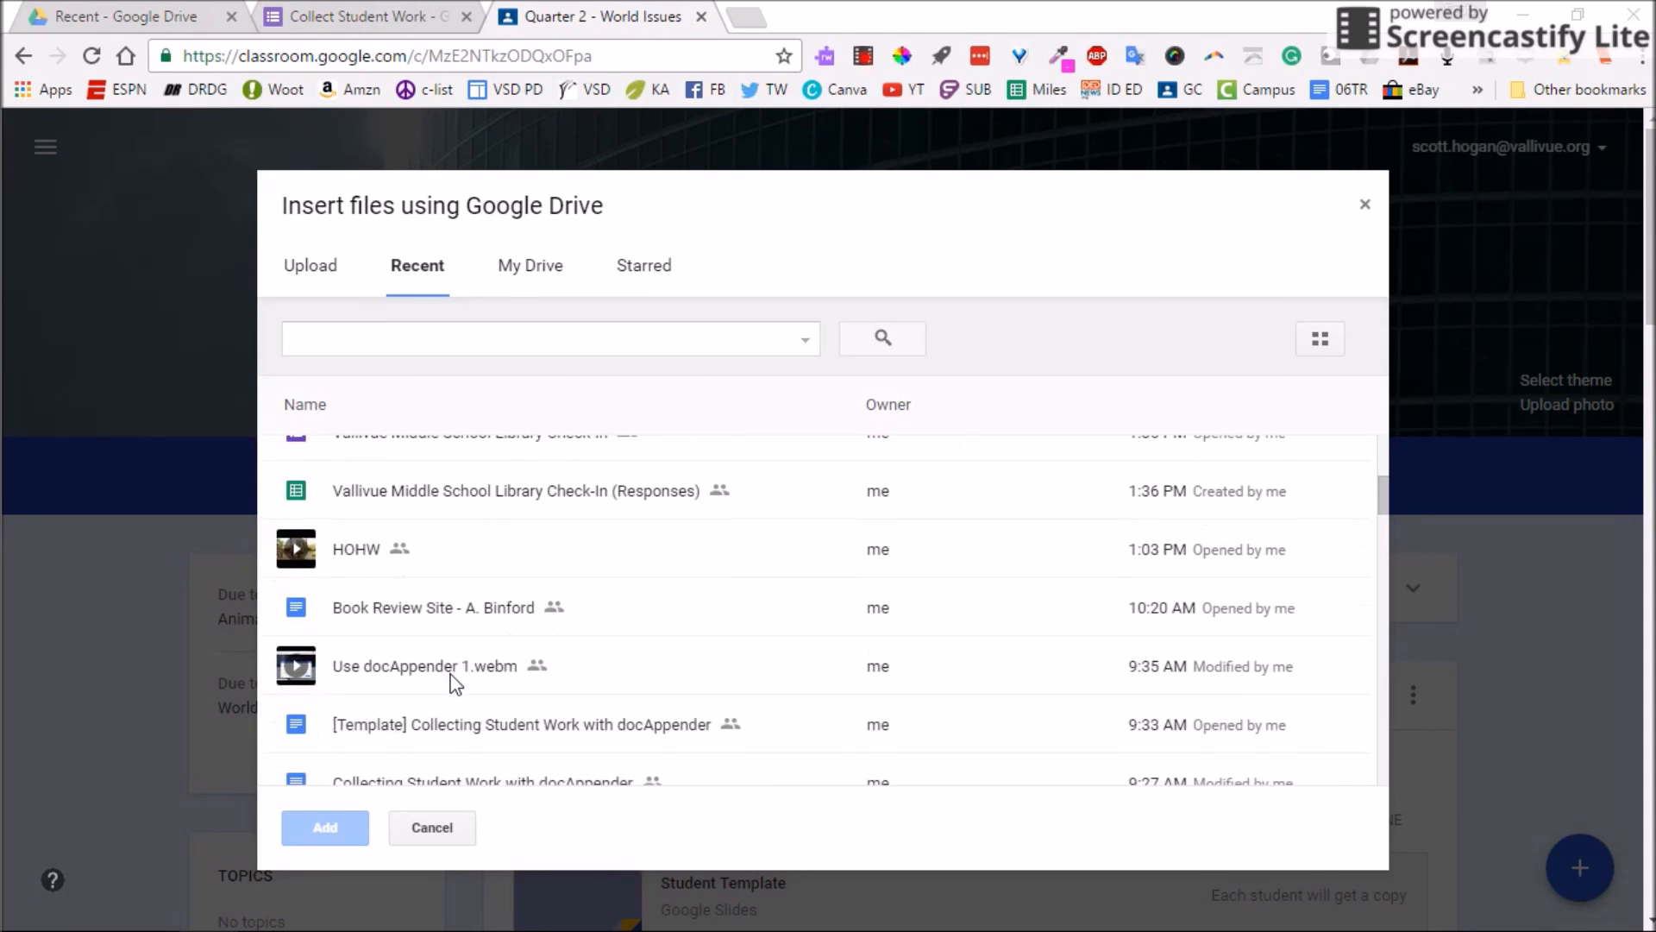
click(458, 541)
click(325, 828)
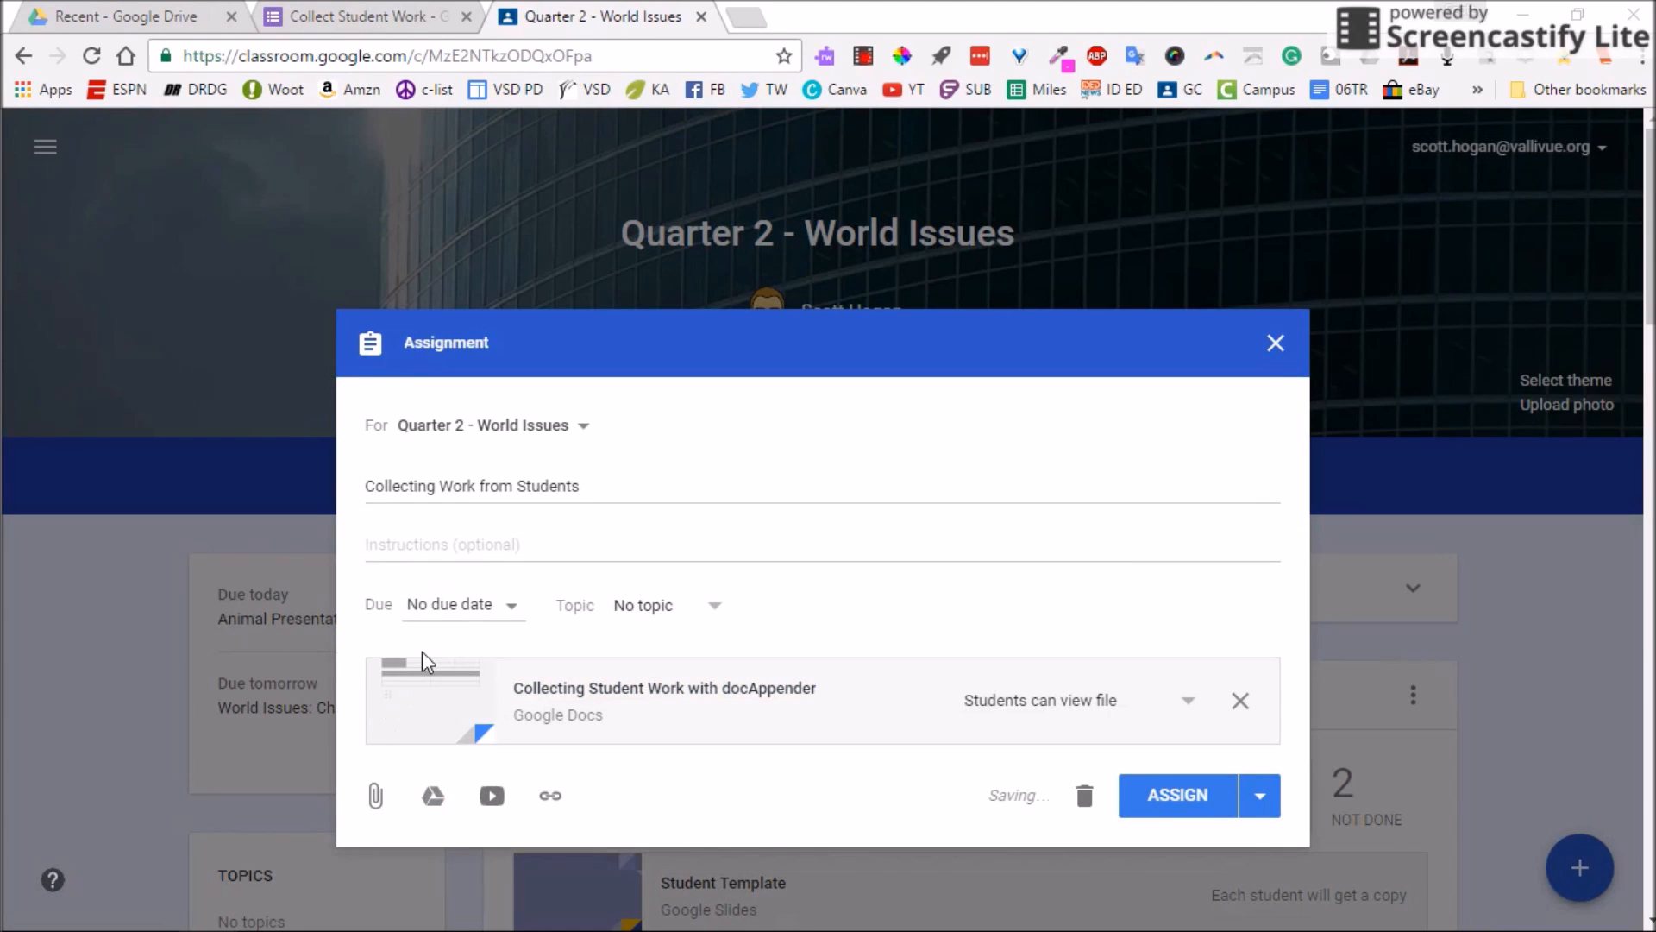
Attach the Collect Student Work form from Drive and assign the work to the Quarter 2 - World Issues class
click(435, 795)
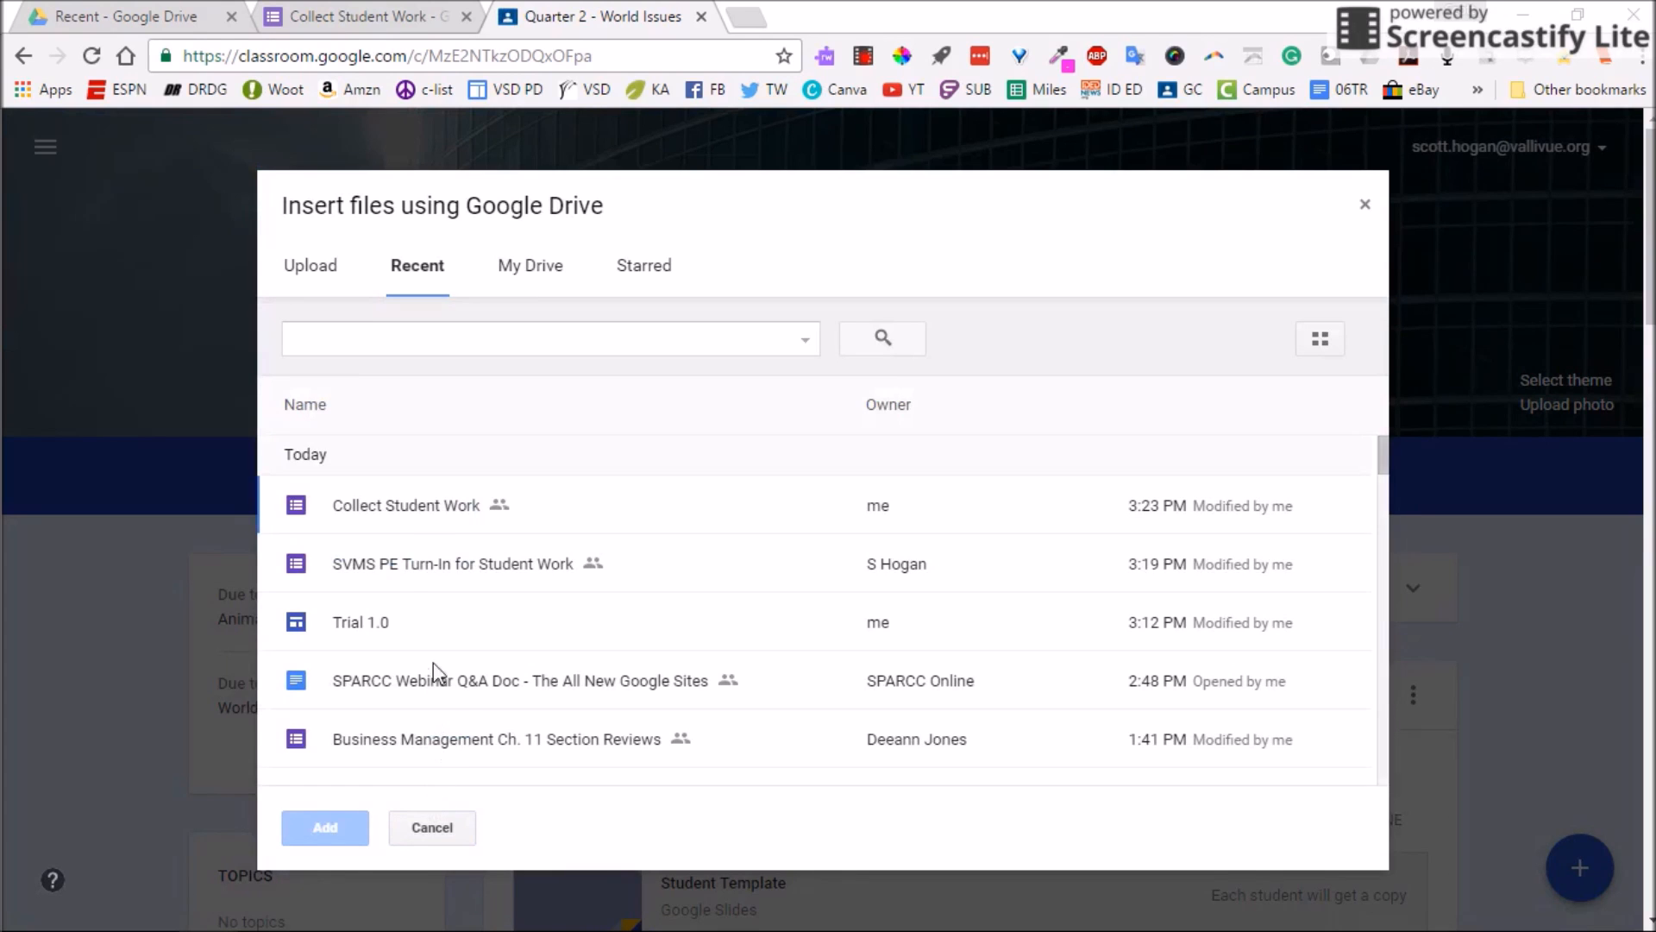
click(427, 523)
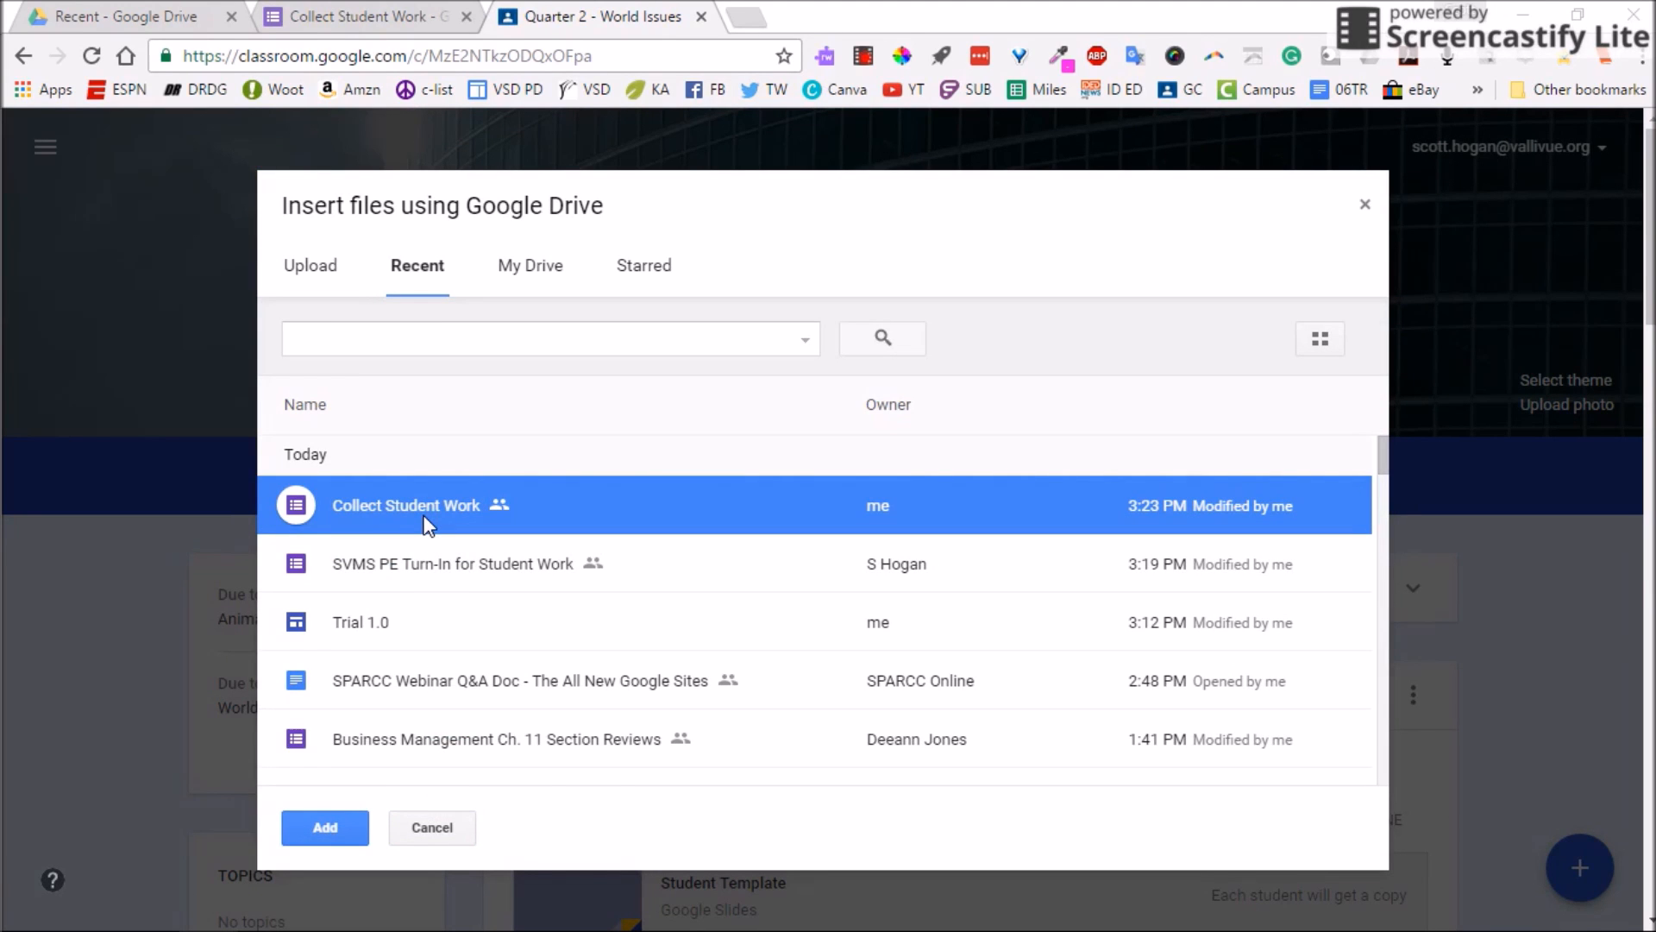
click(333, 828)
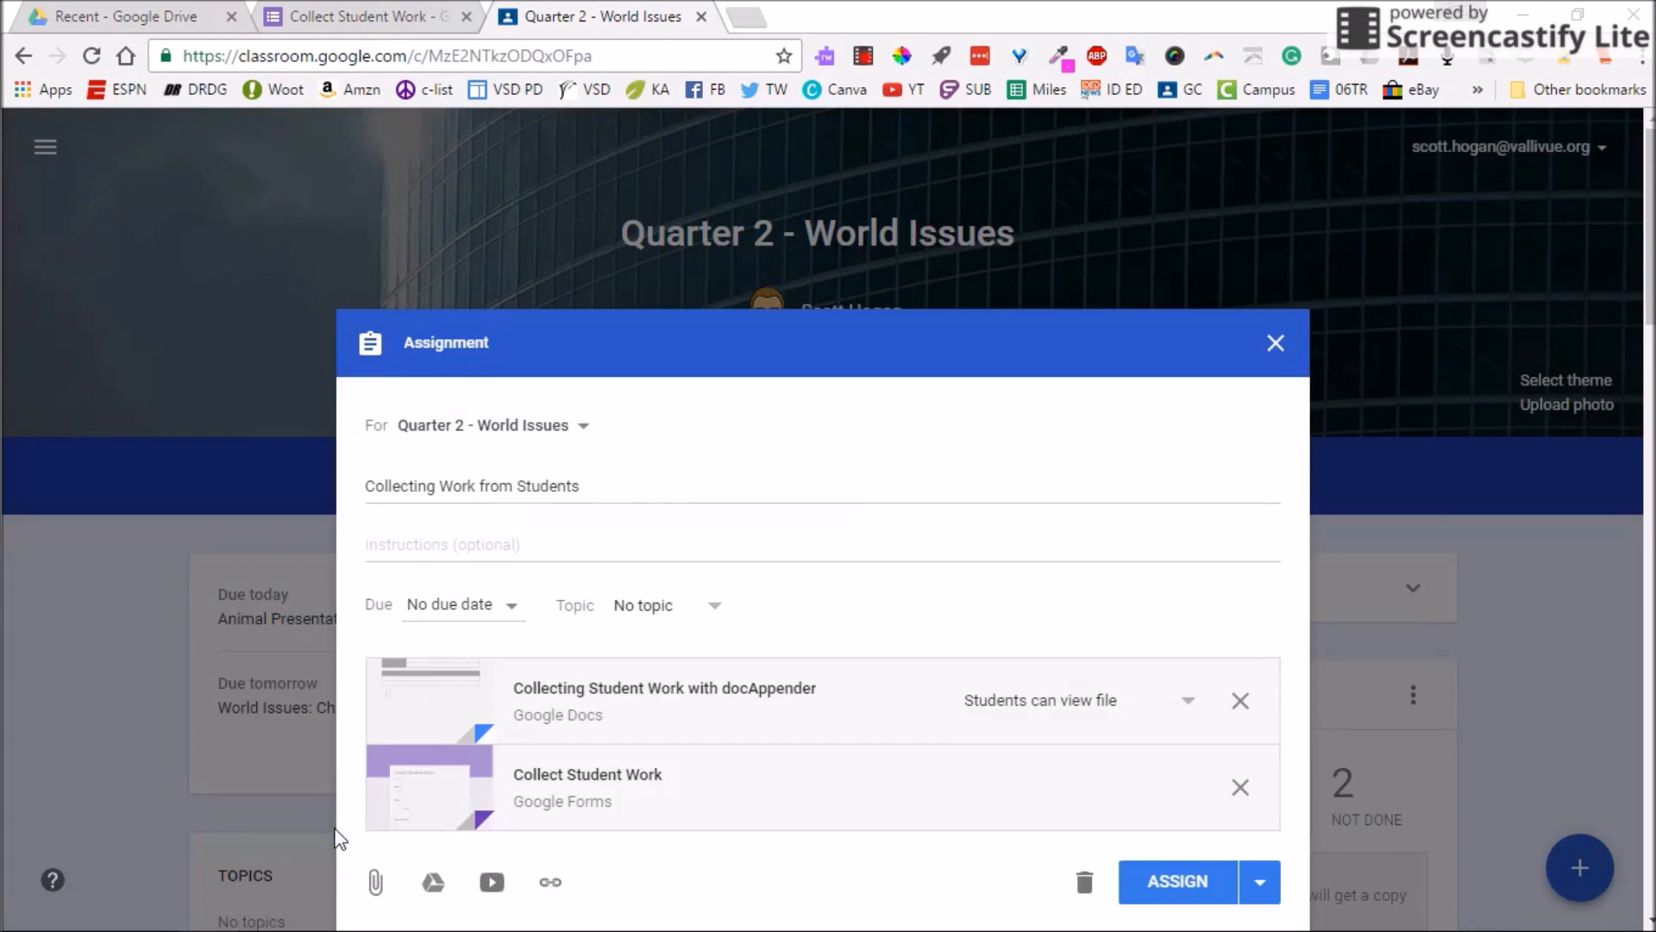
click(1180, 885)
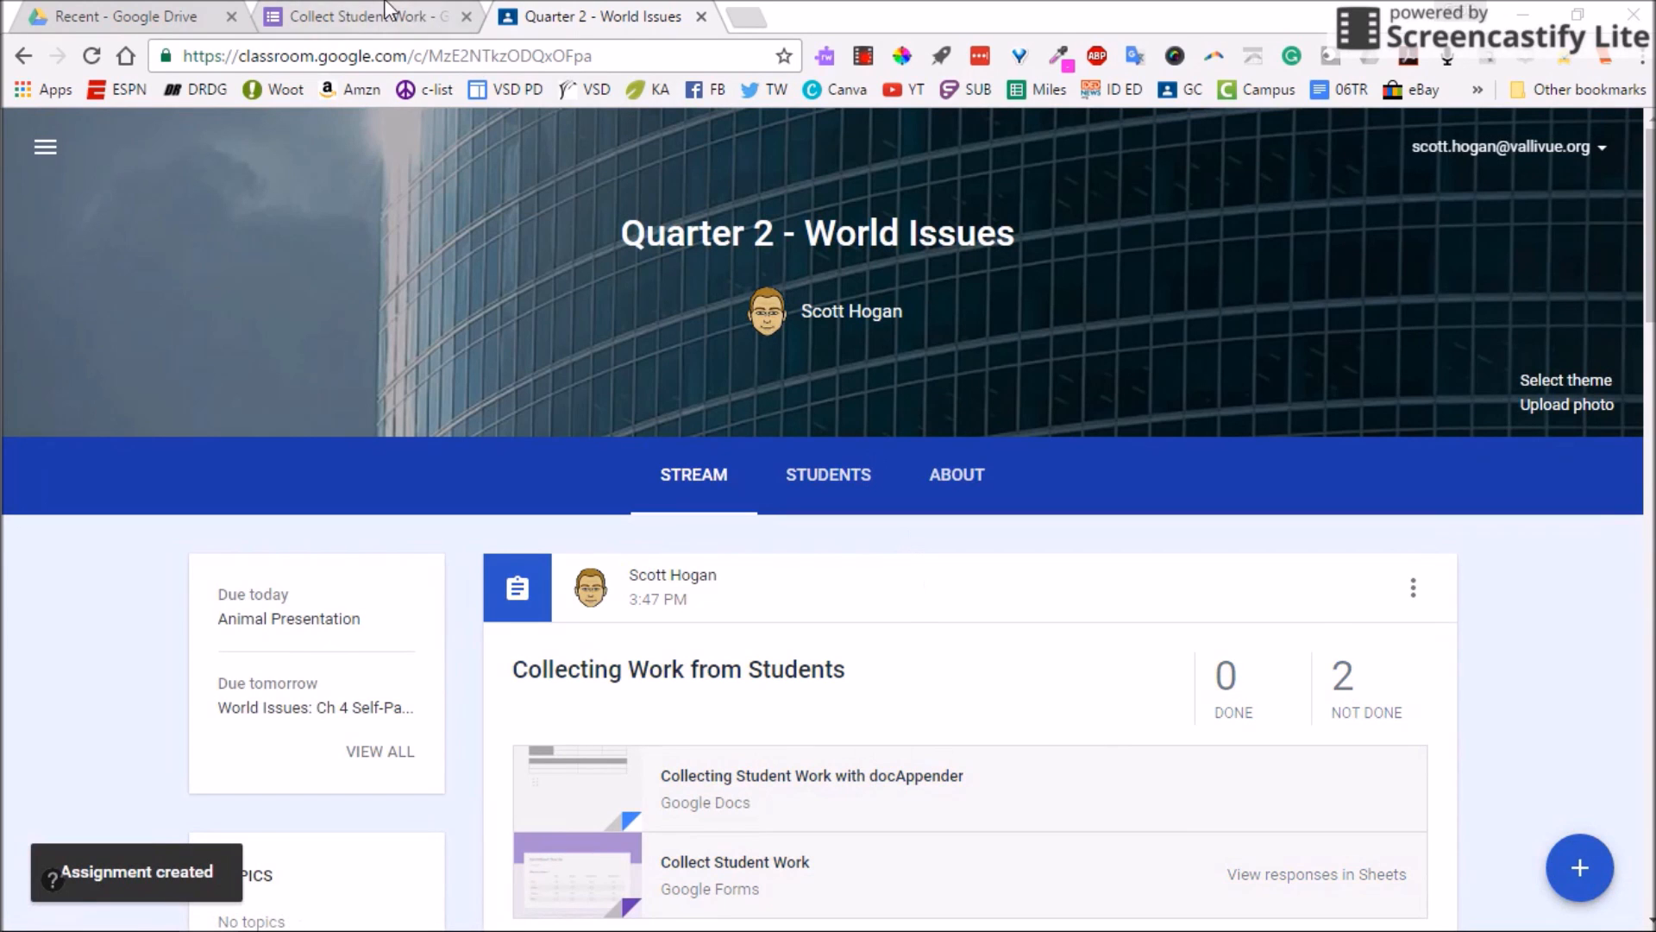
Switch to the Collect Student Work form in Google Forms and open the docAppender add-on's sidebar
click(354, 18)
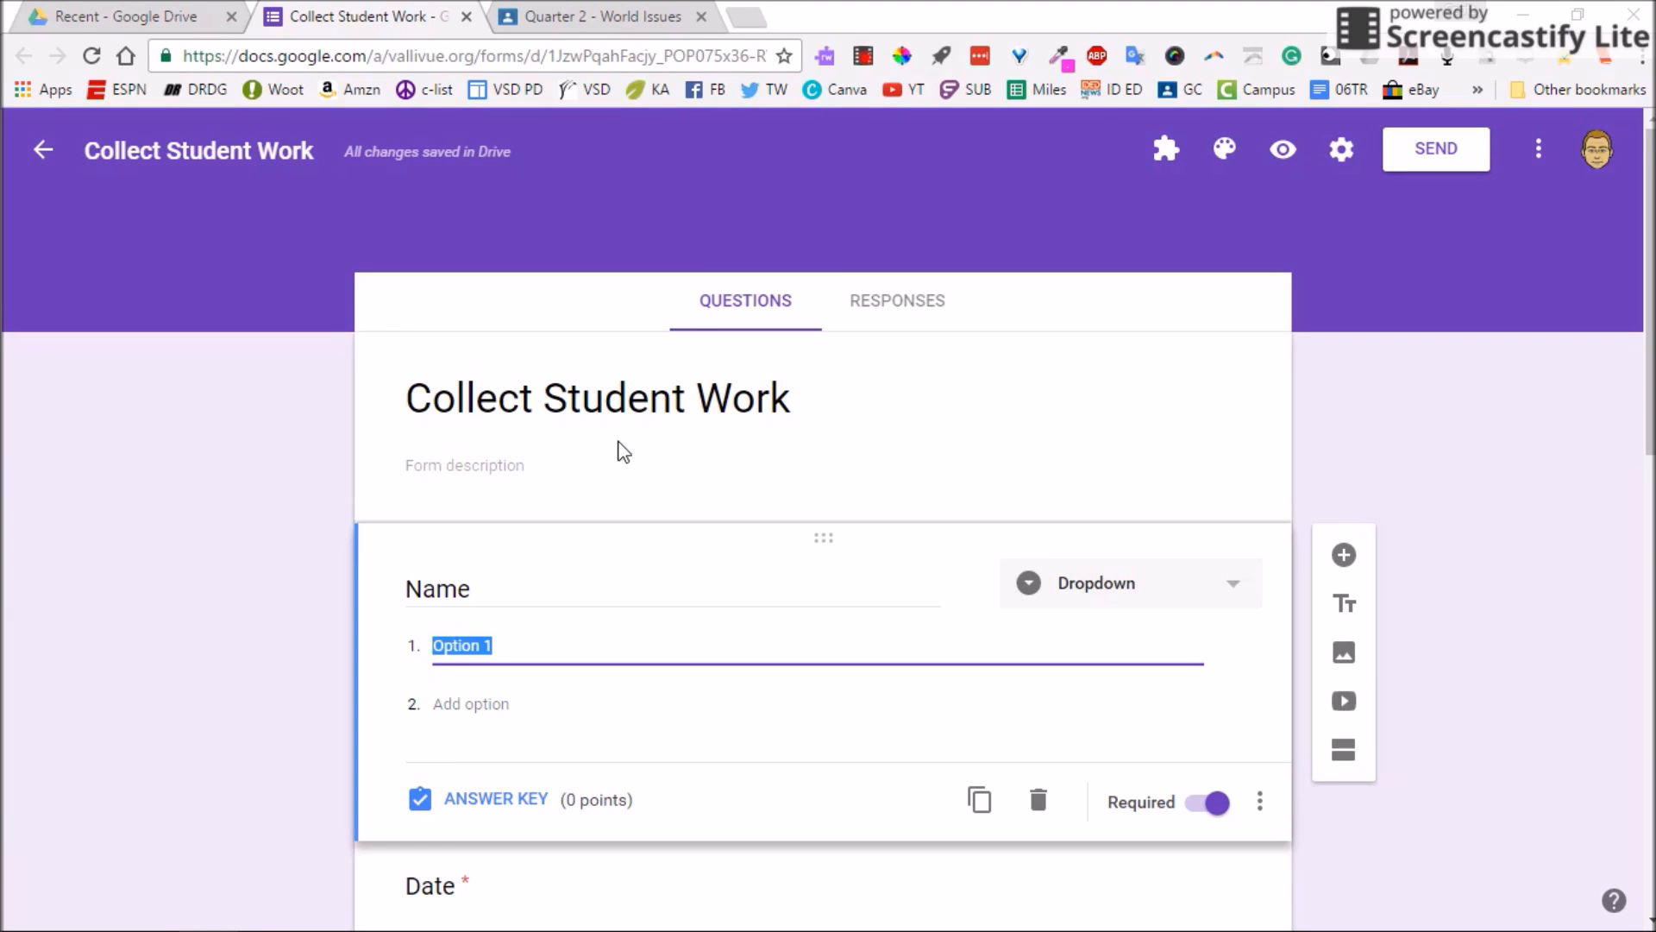
click(1167, 149)
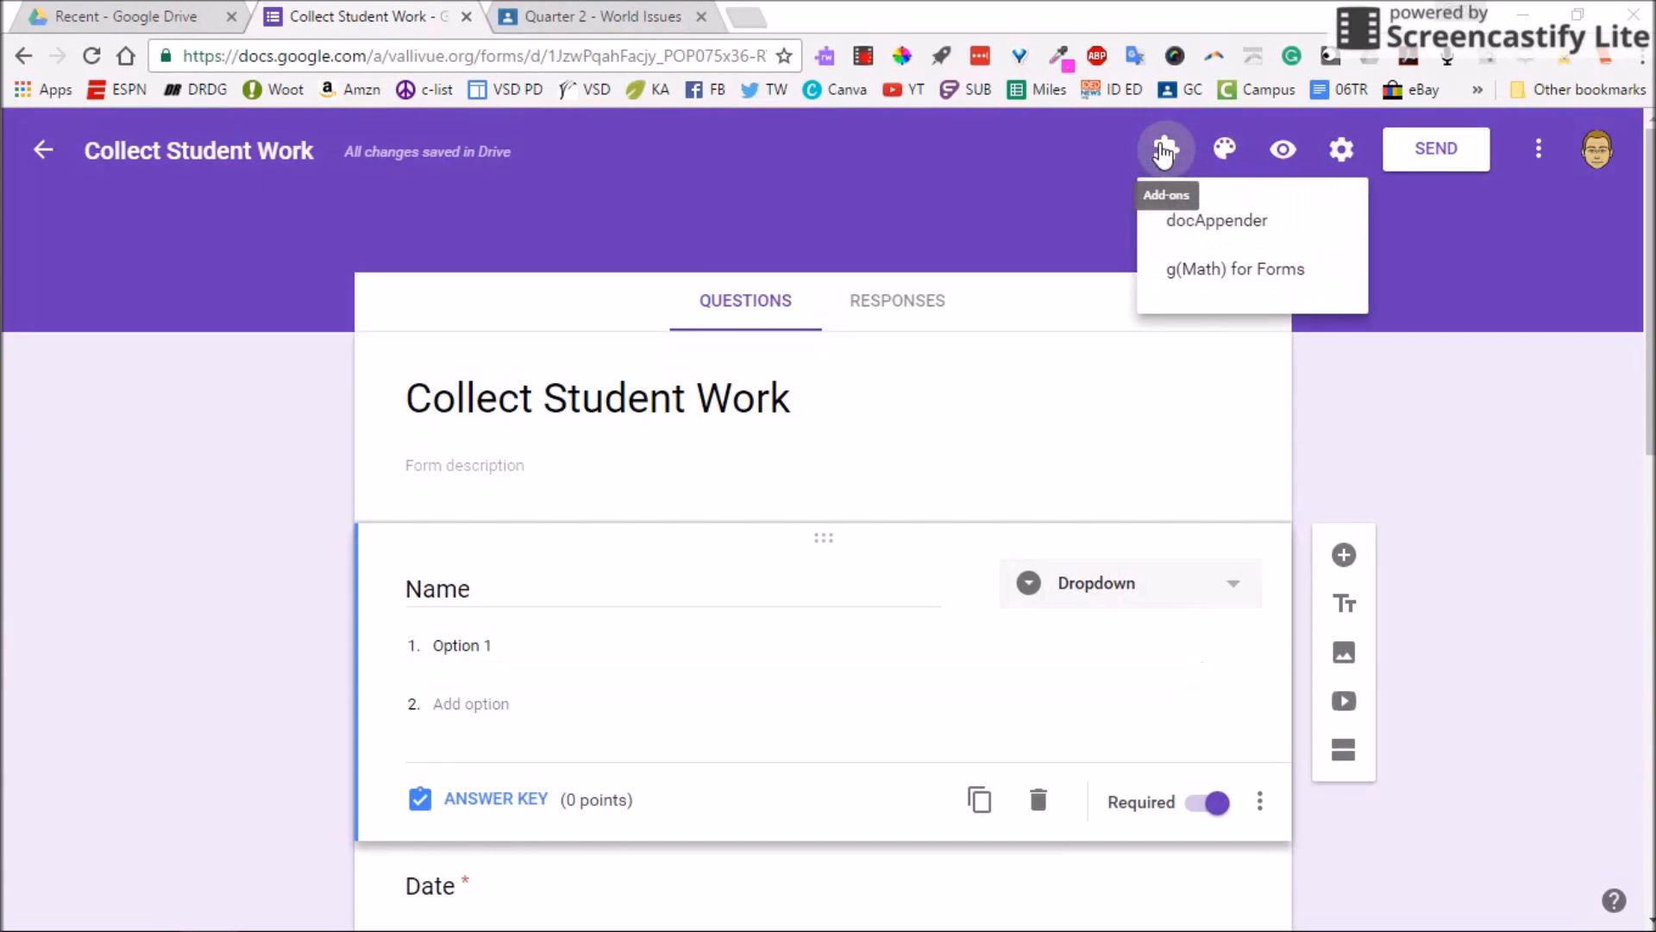
click(1189, 226)
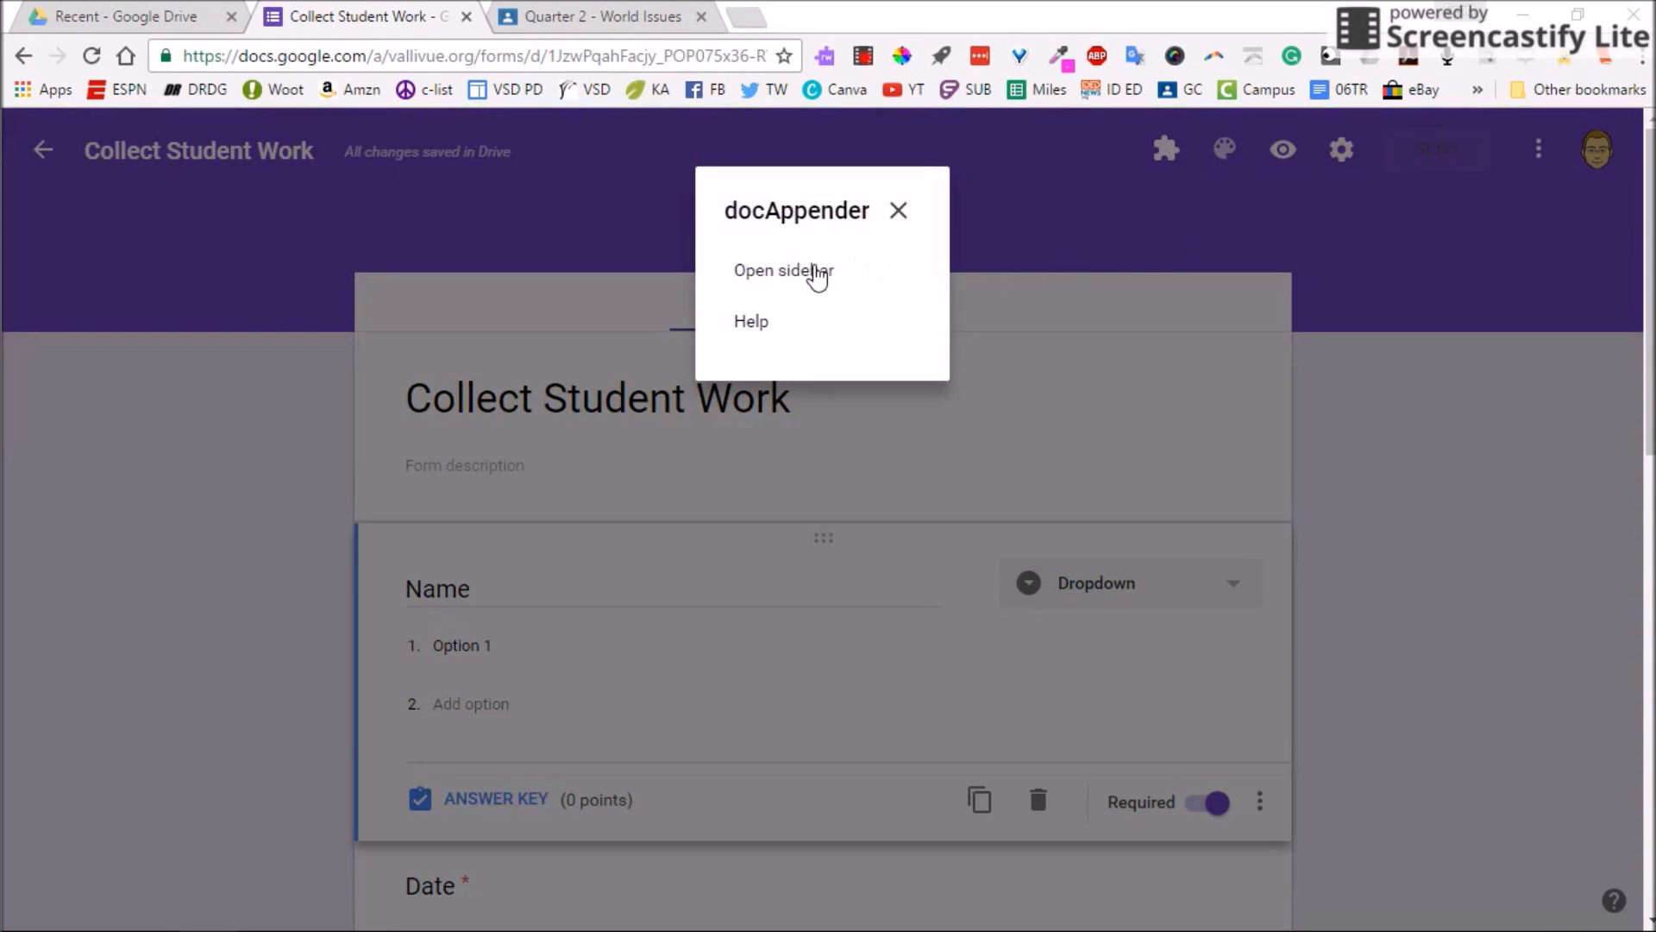
click(812, 274)
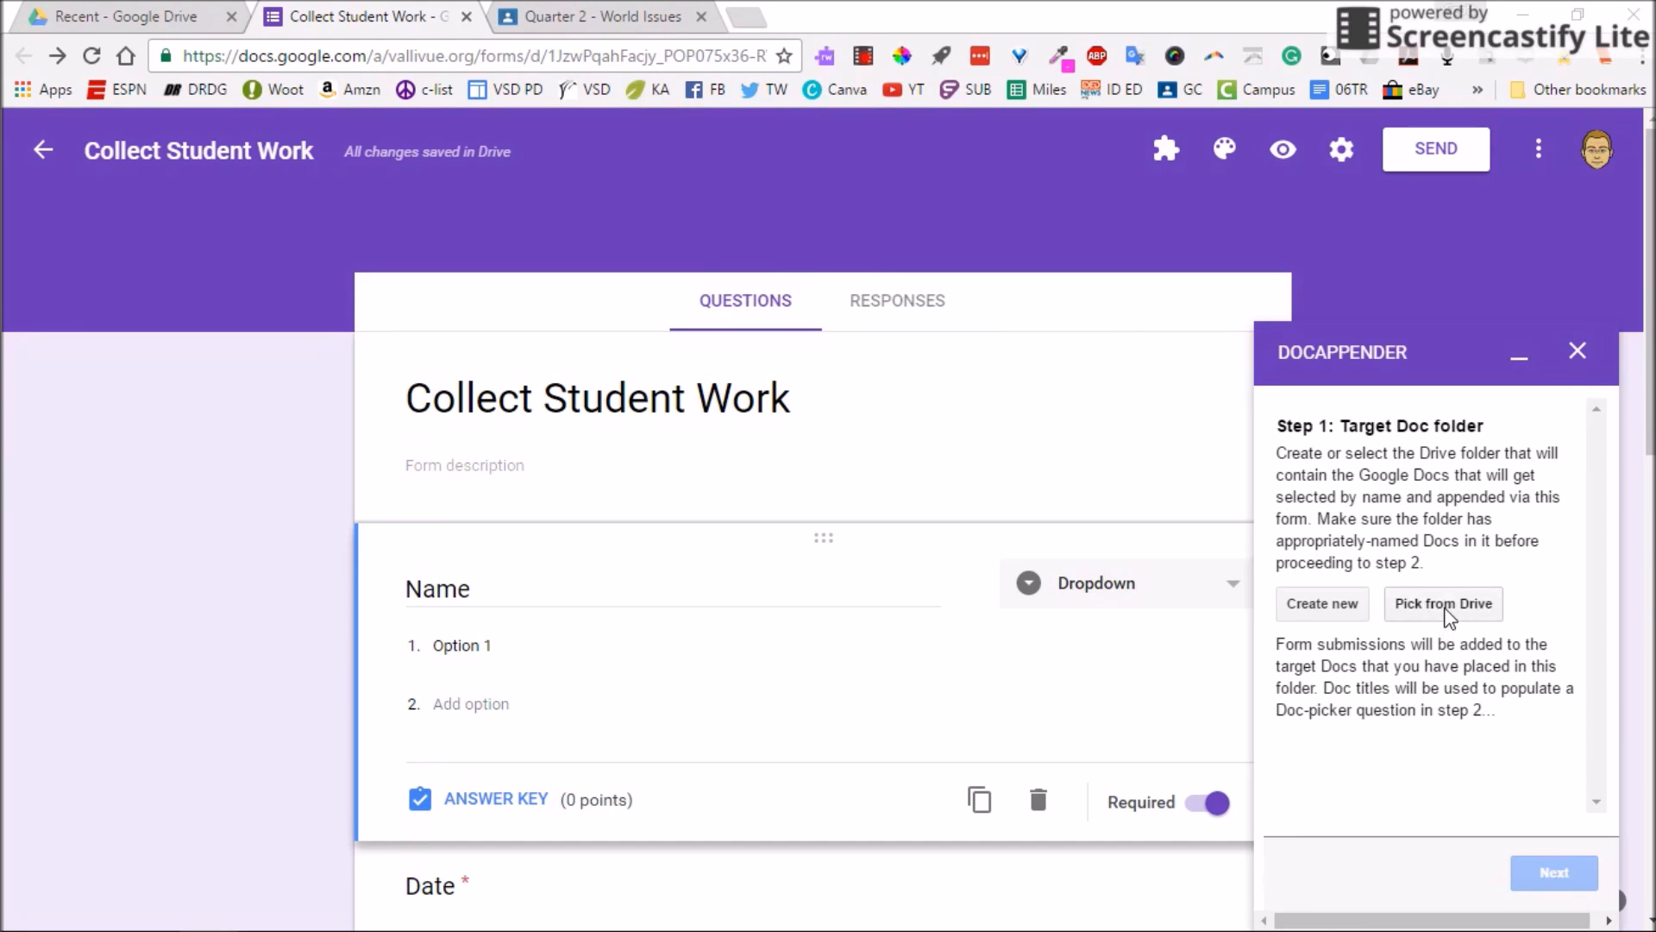
Select the existing Title of Assignment Drive folder as docAppender's target Doc folder and continue to the doc-picker question
click(1447, 606)
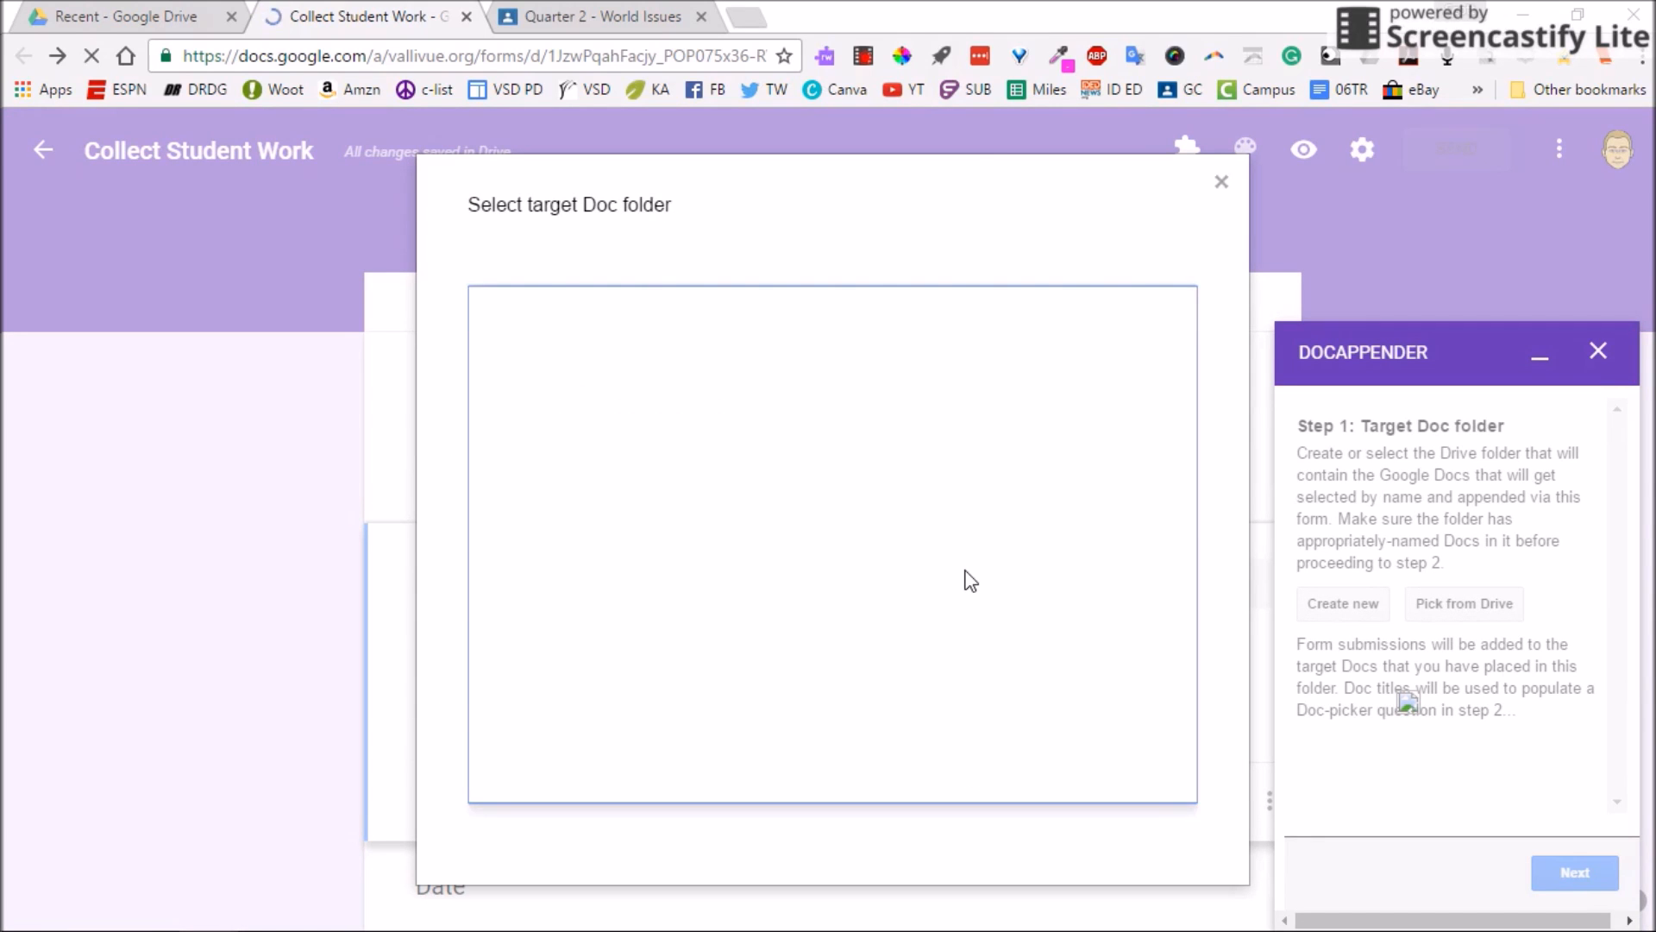
scroll(811, 547, down, 4)
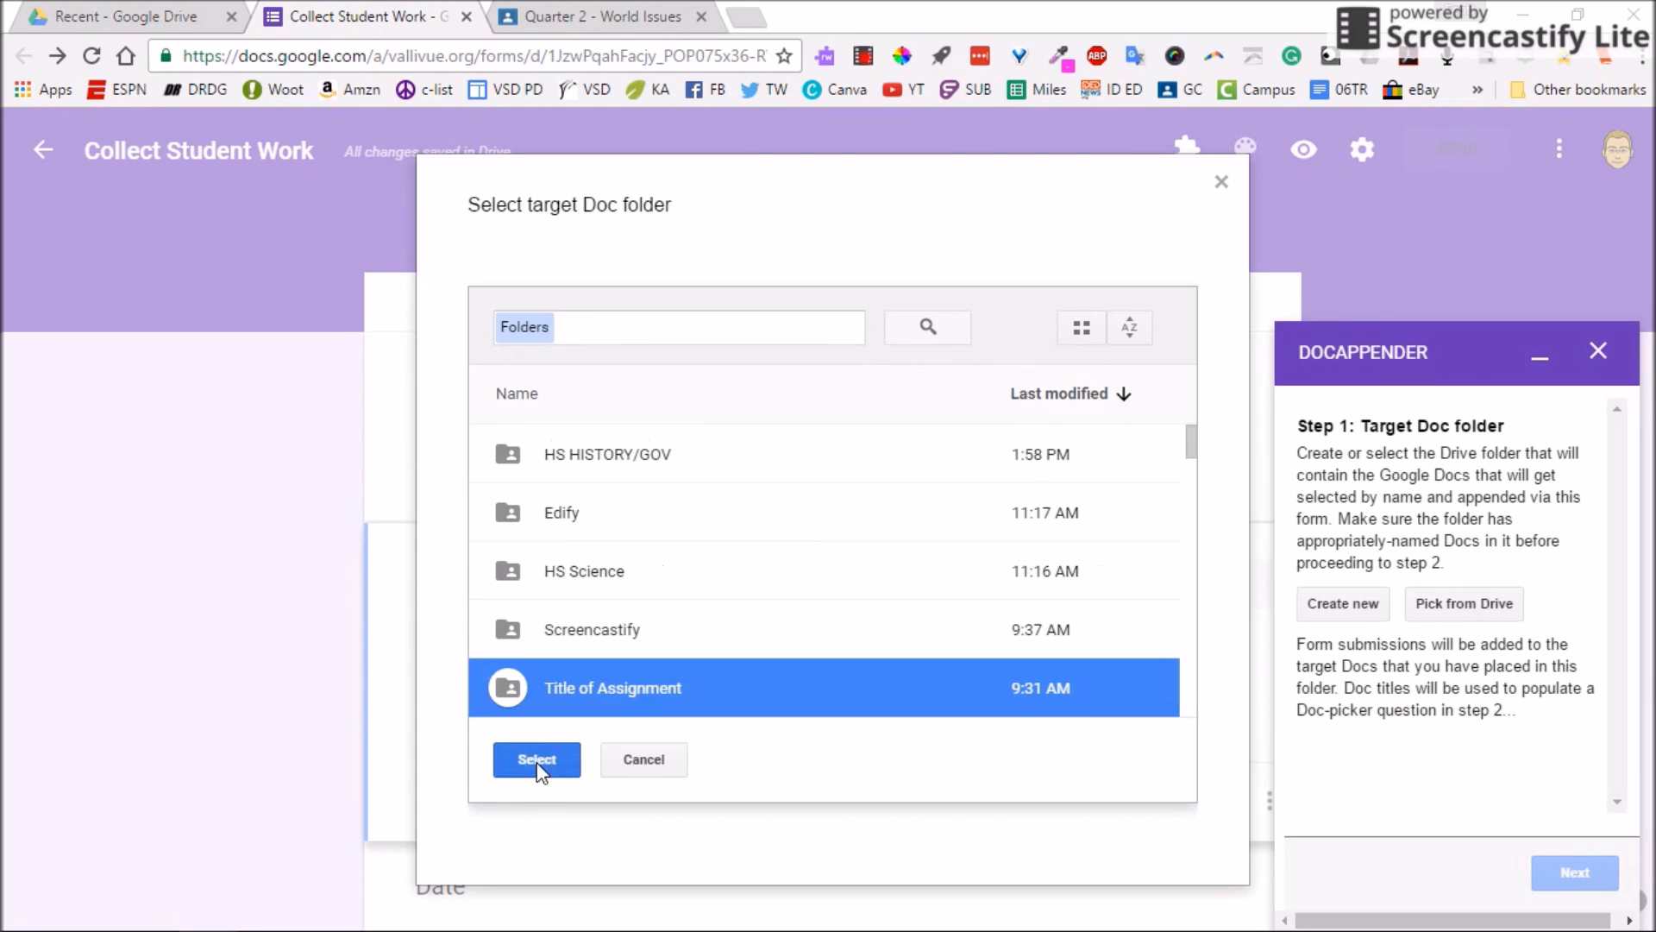
click(537, 759)
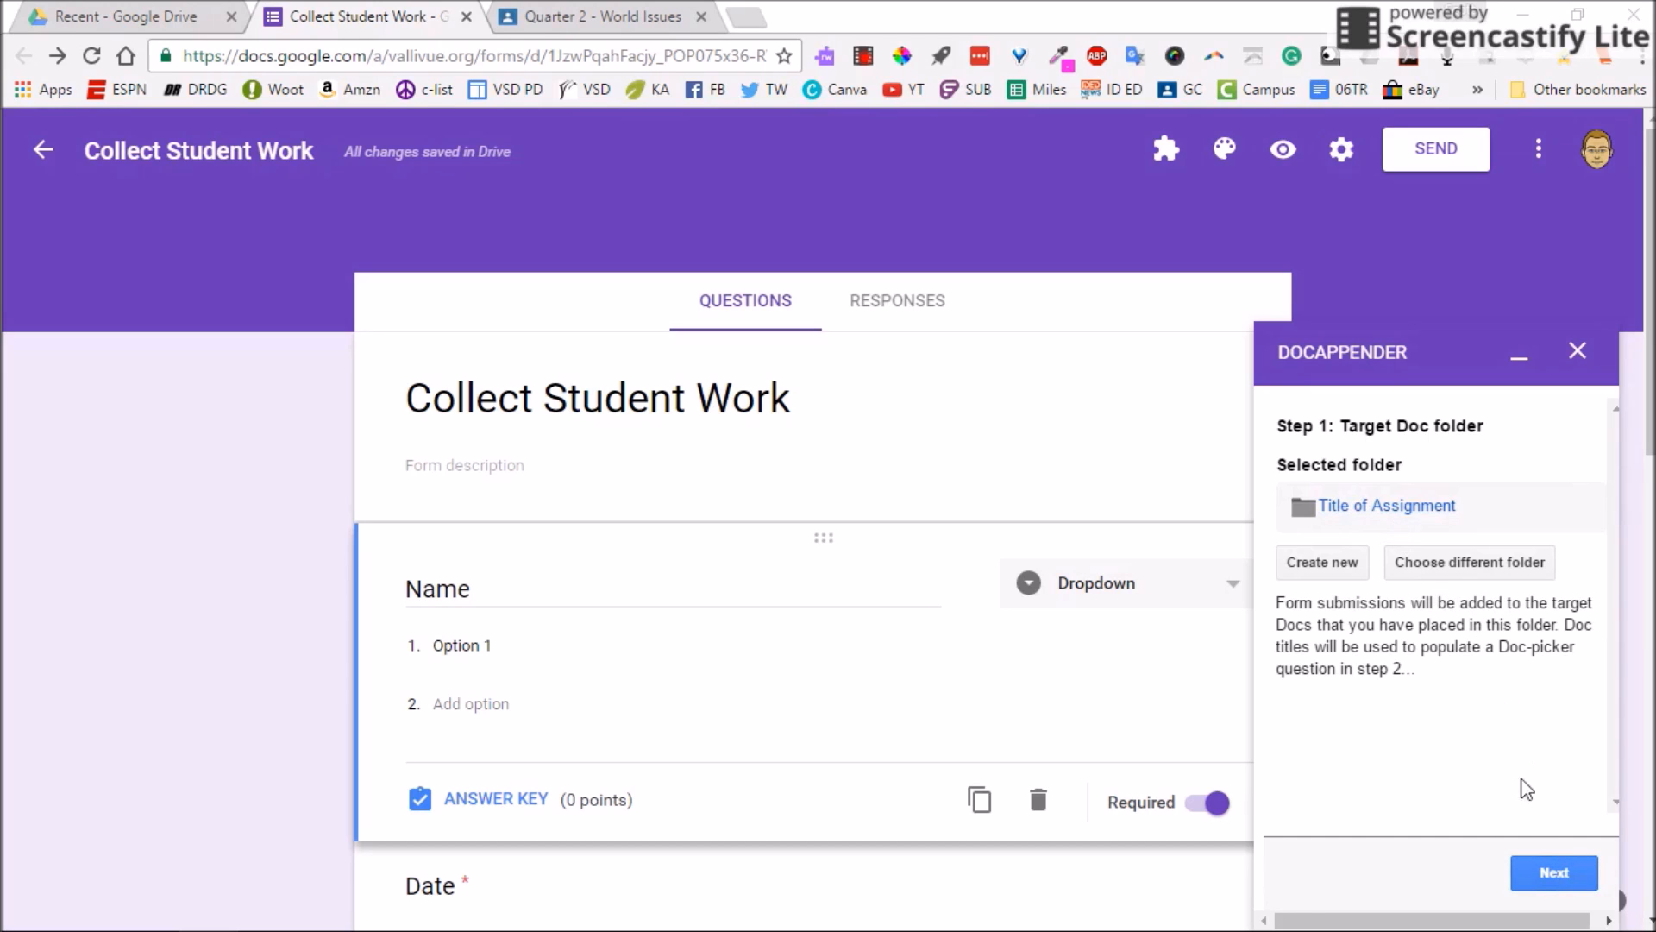
click(1553, 872)
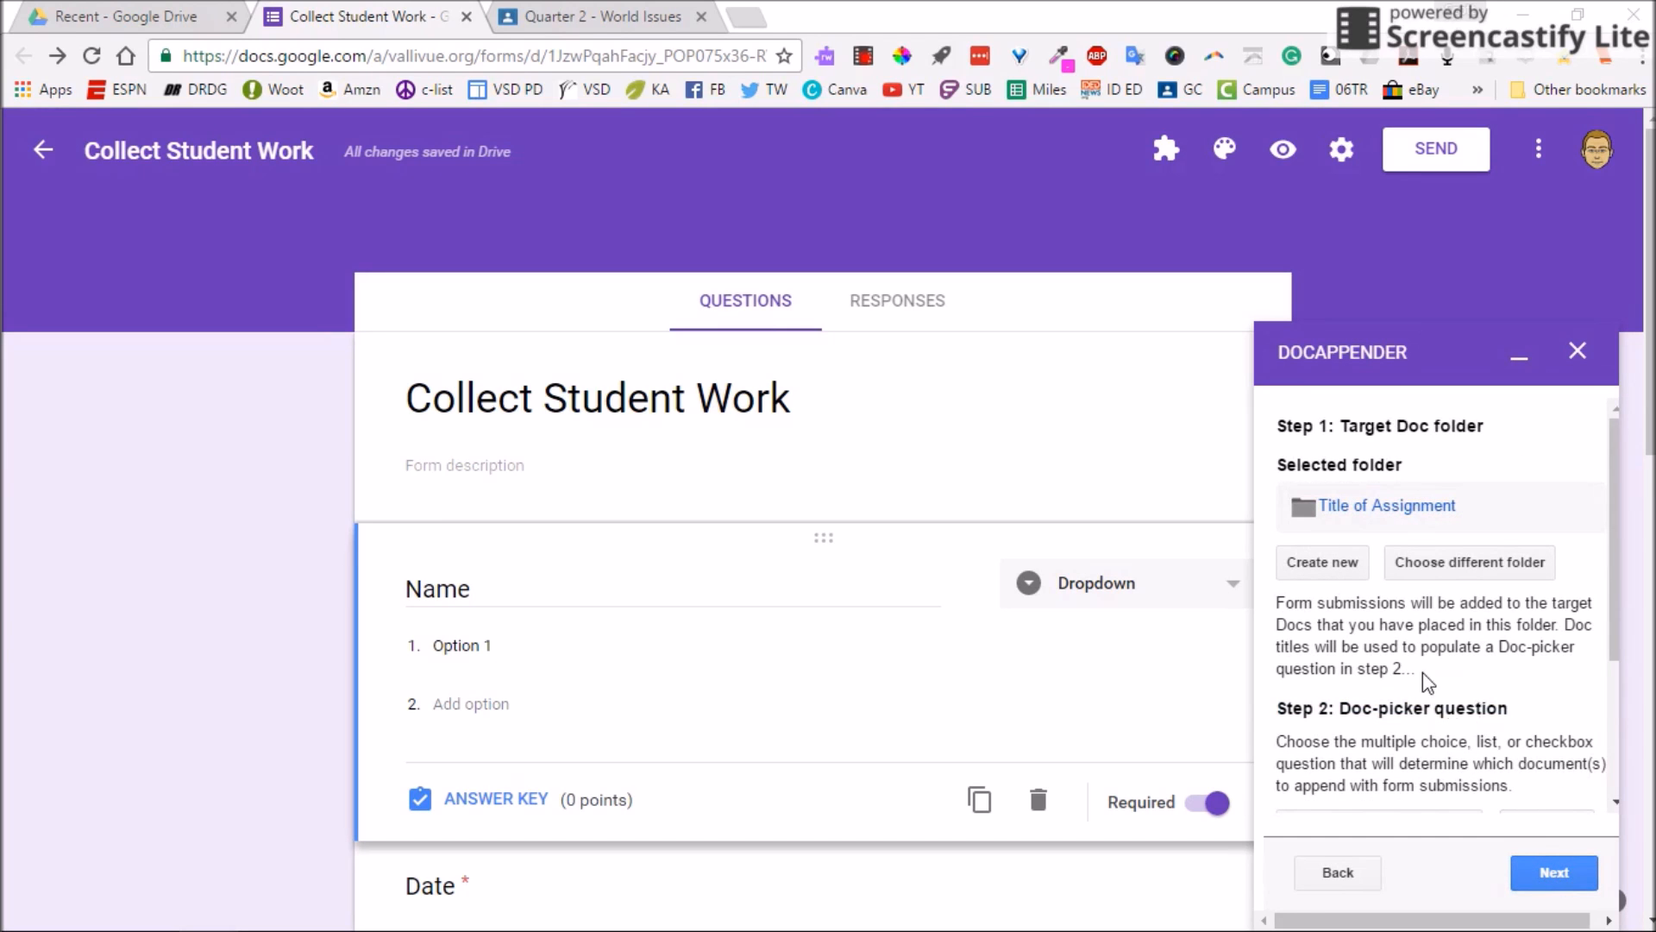
Choose Name as the doc-picker question, then save and populate it with the folder's document titles
scroll(1424, 677, down, 3)
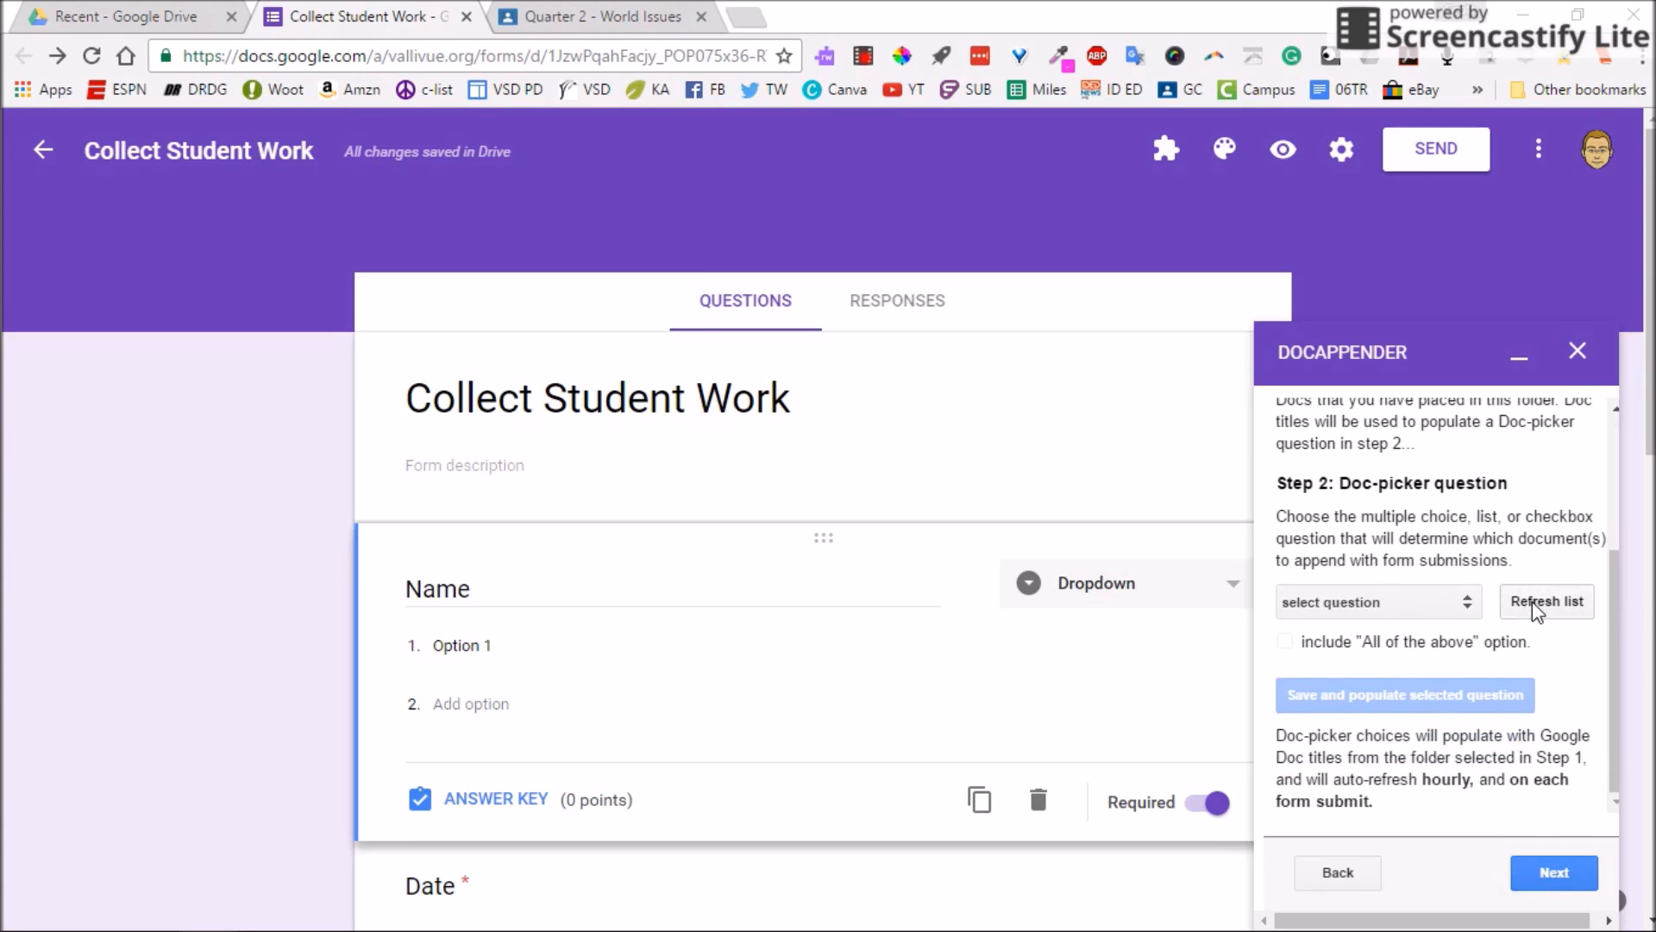
click(1466, 604)
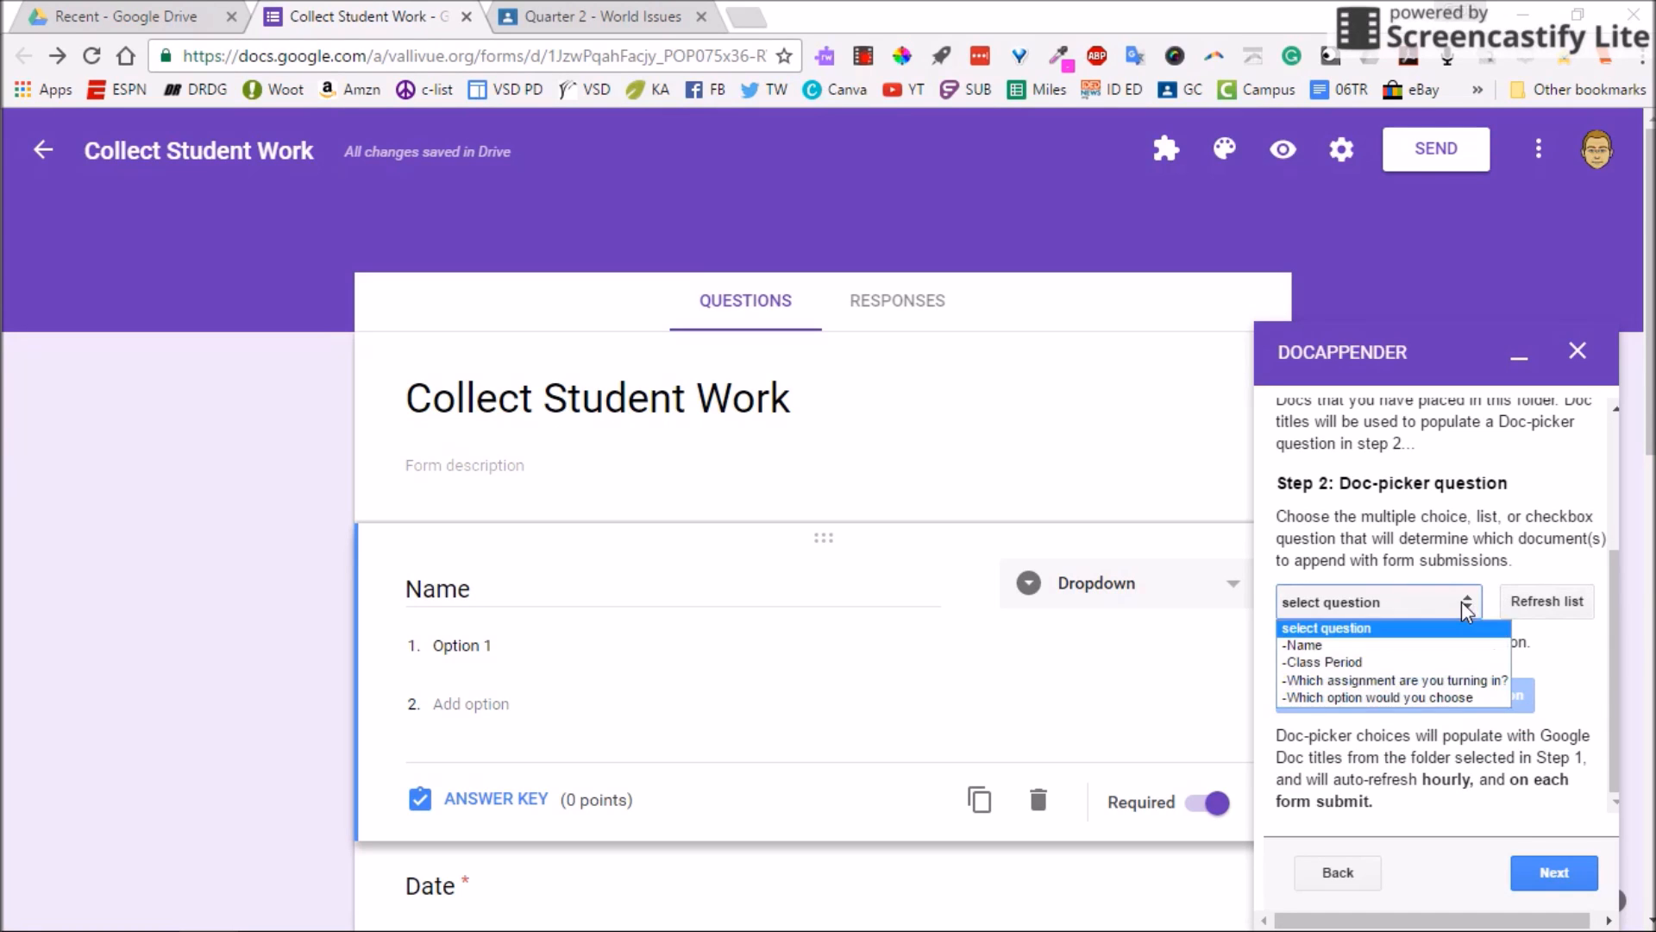
click(1312, 647)
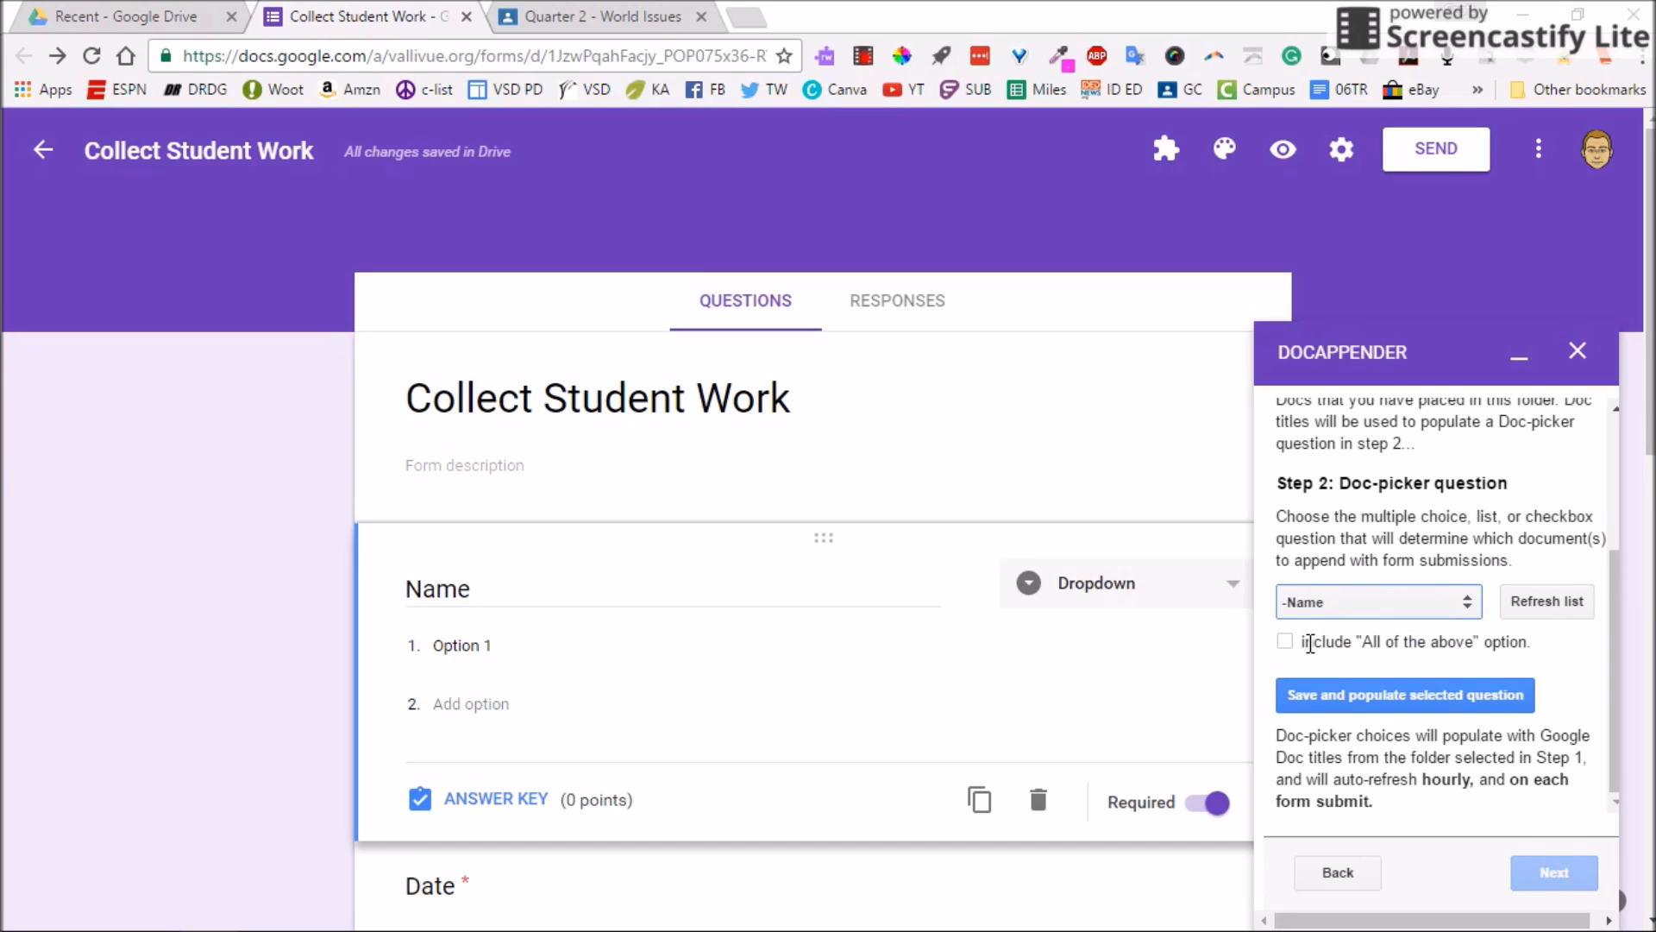
click(1405, 687)
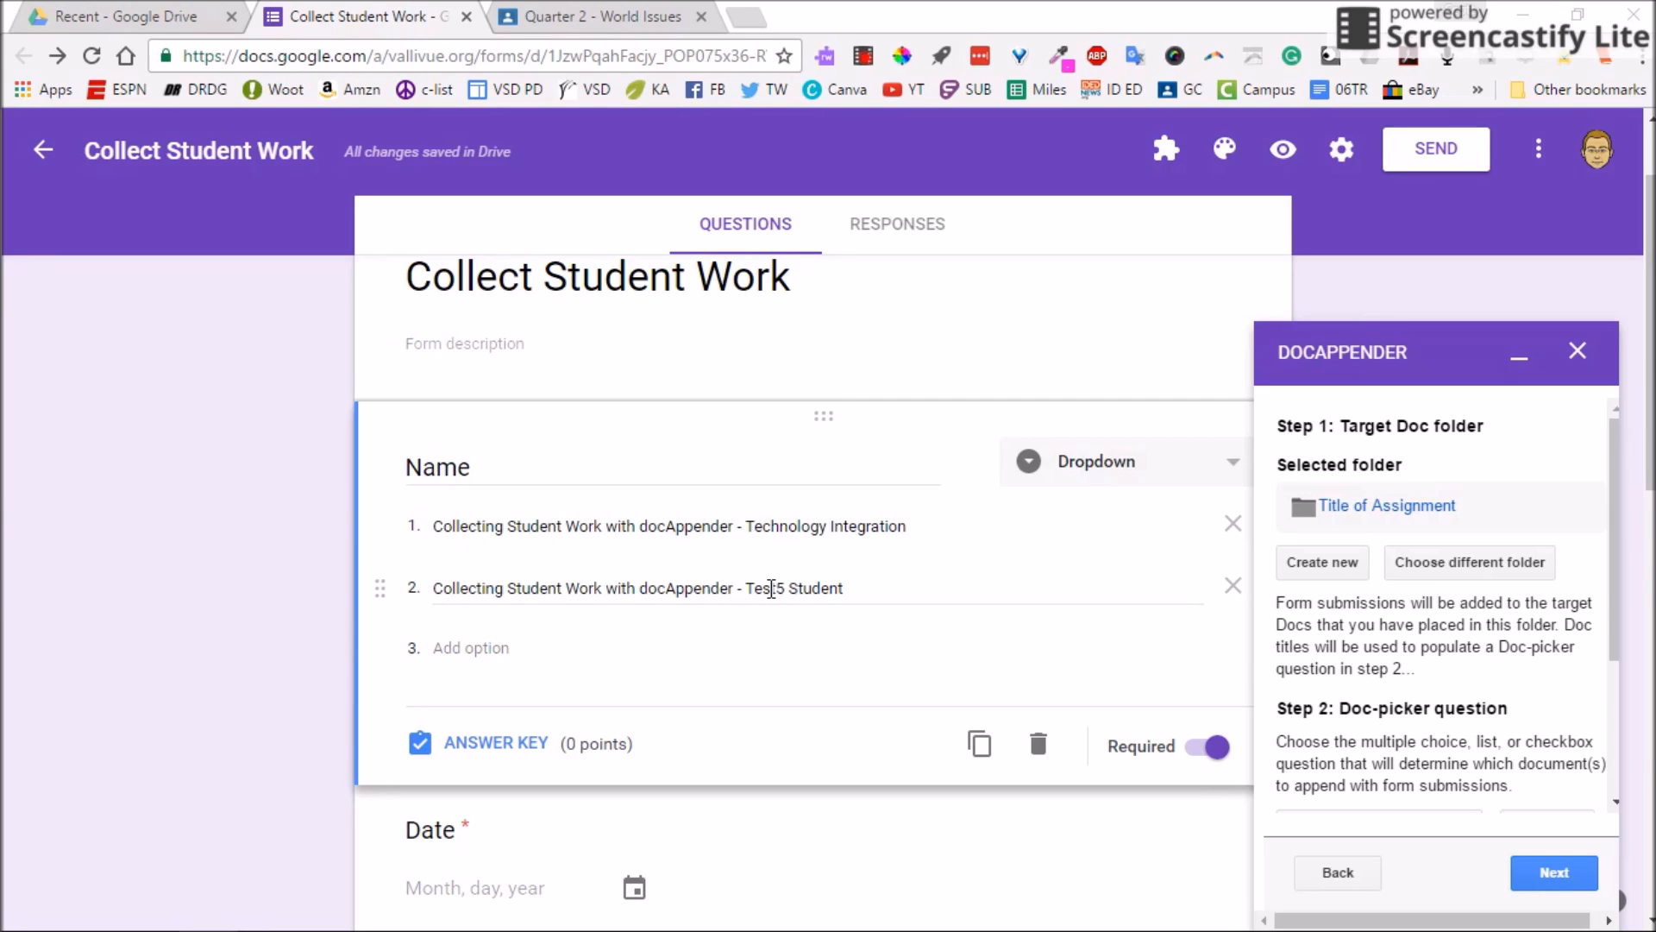
Check the populated Name choices and the following form questions, and advance docAppender beyond the doc-picker step
scroll(771, 587, down, 3)
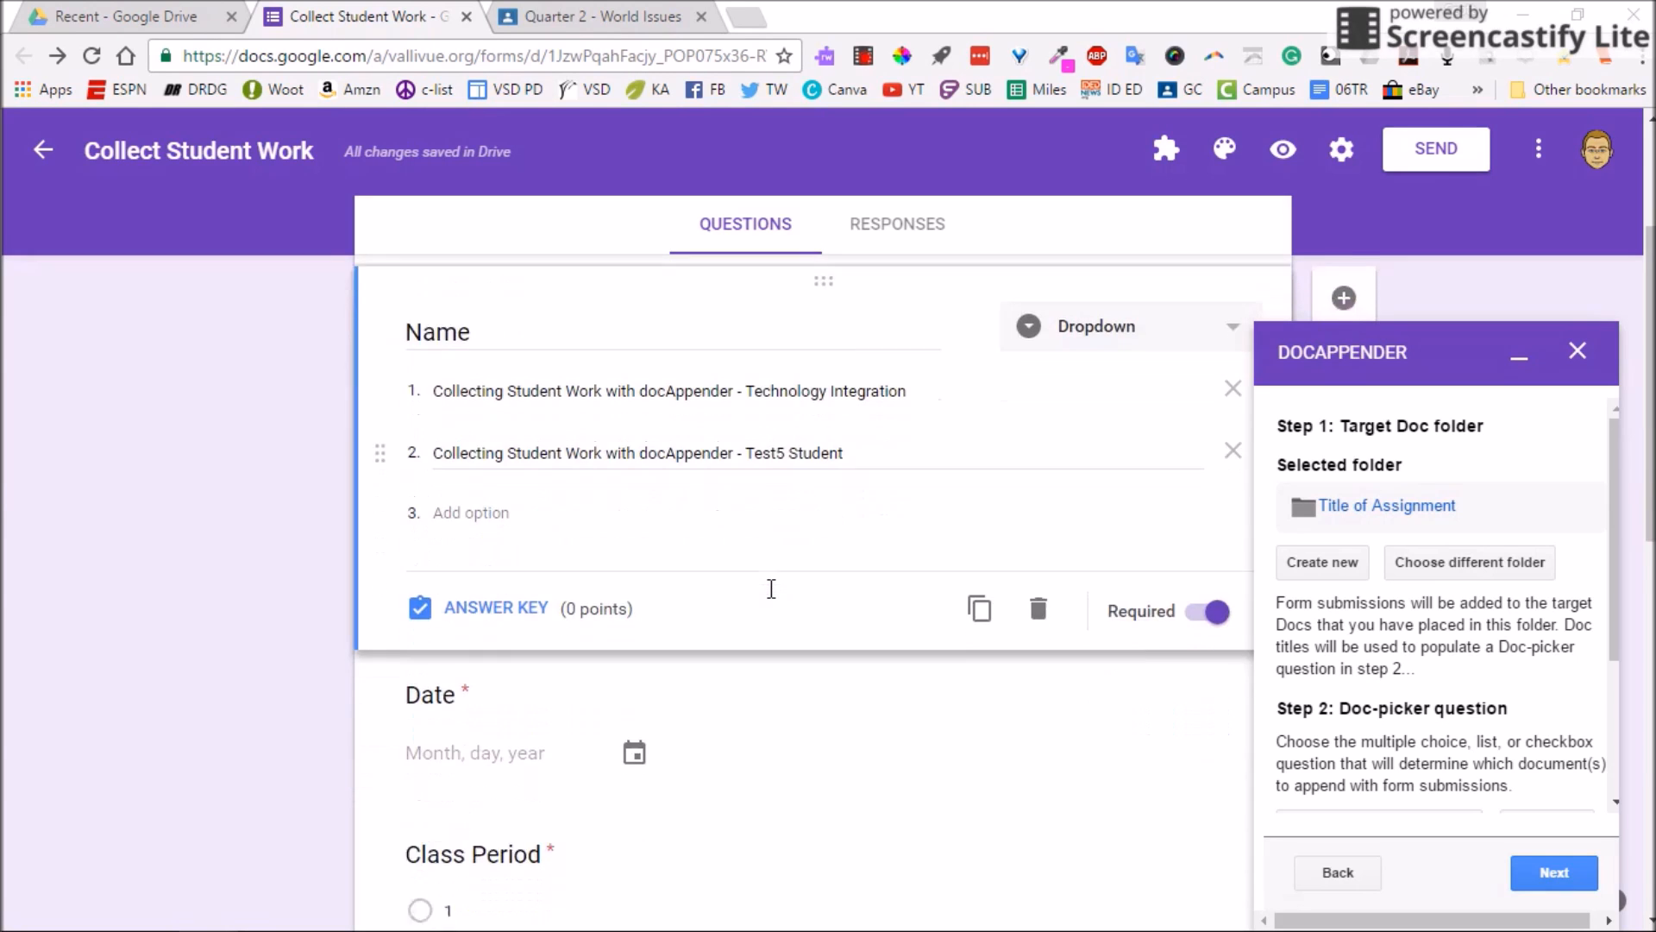
scroll(771, 595, down, 3)
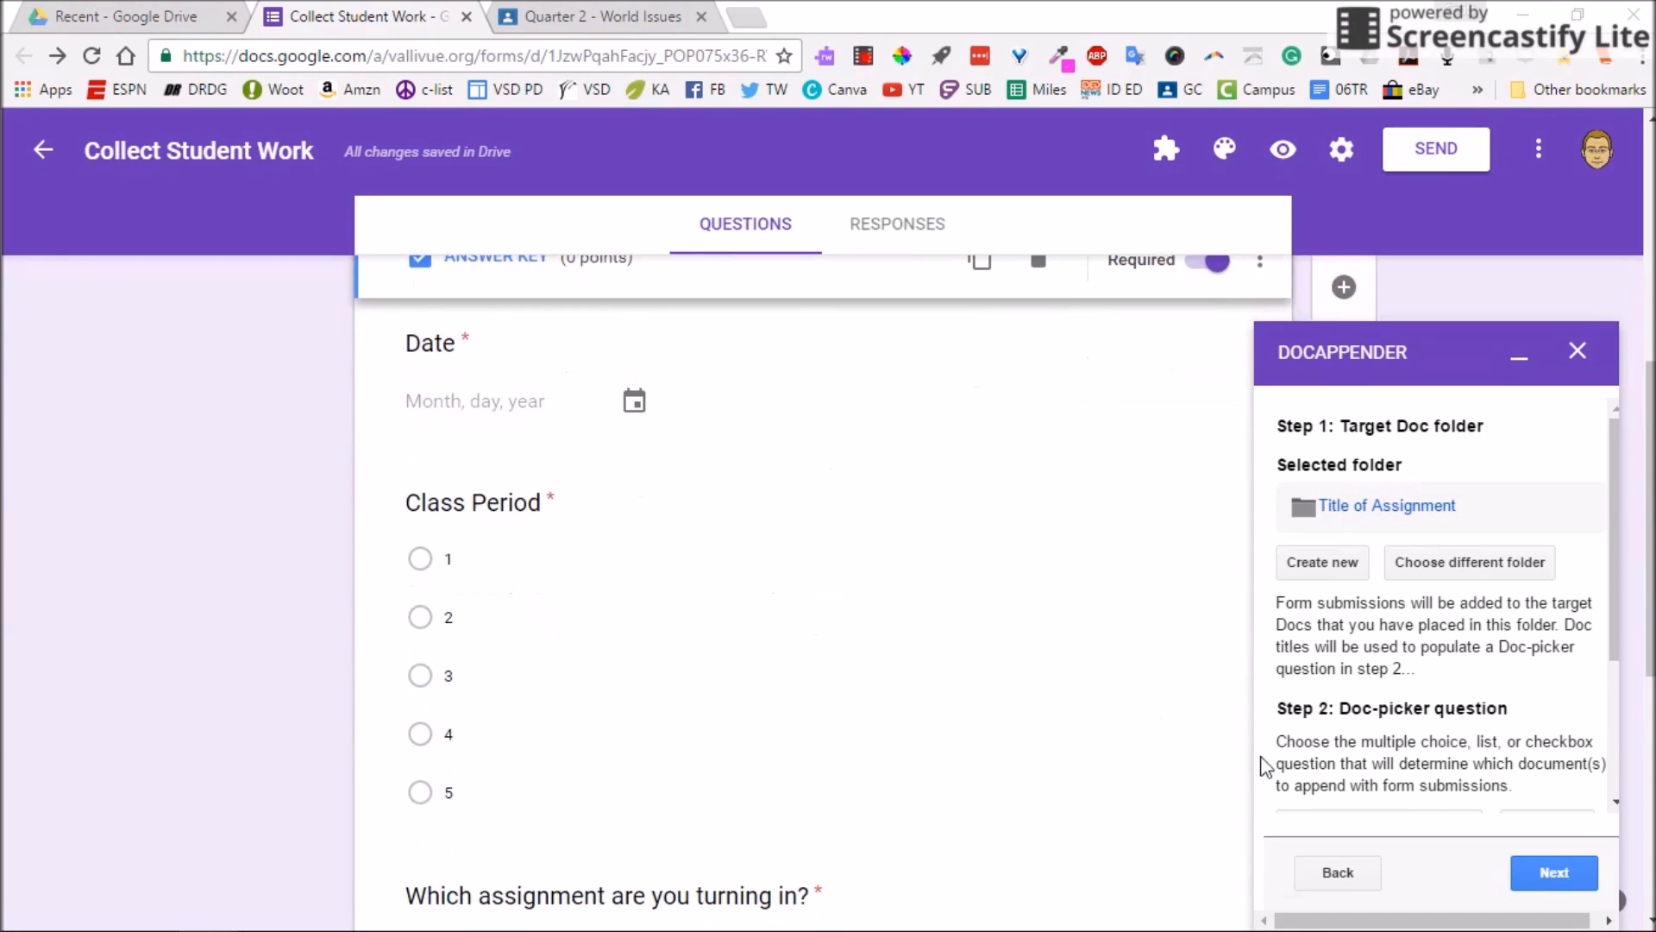
scroll(1391, 668, down, 5)
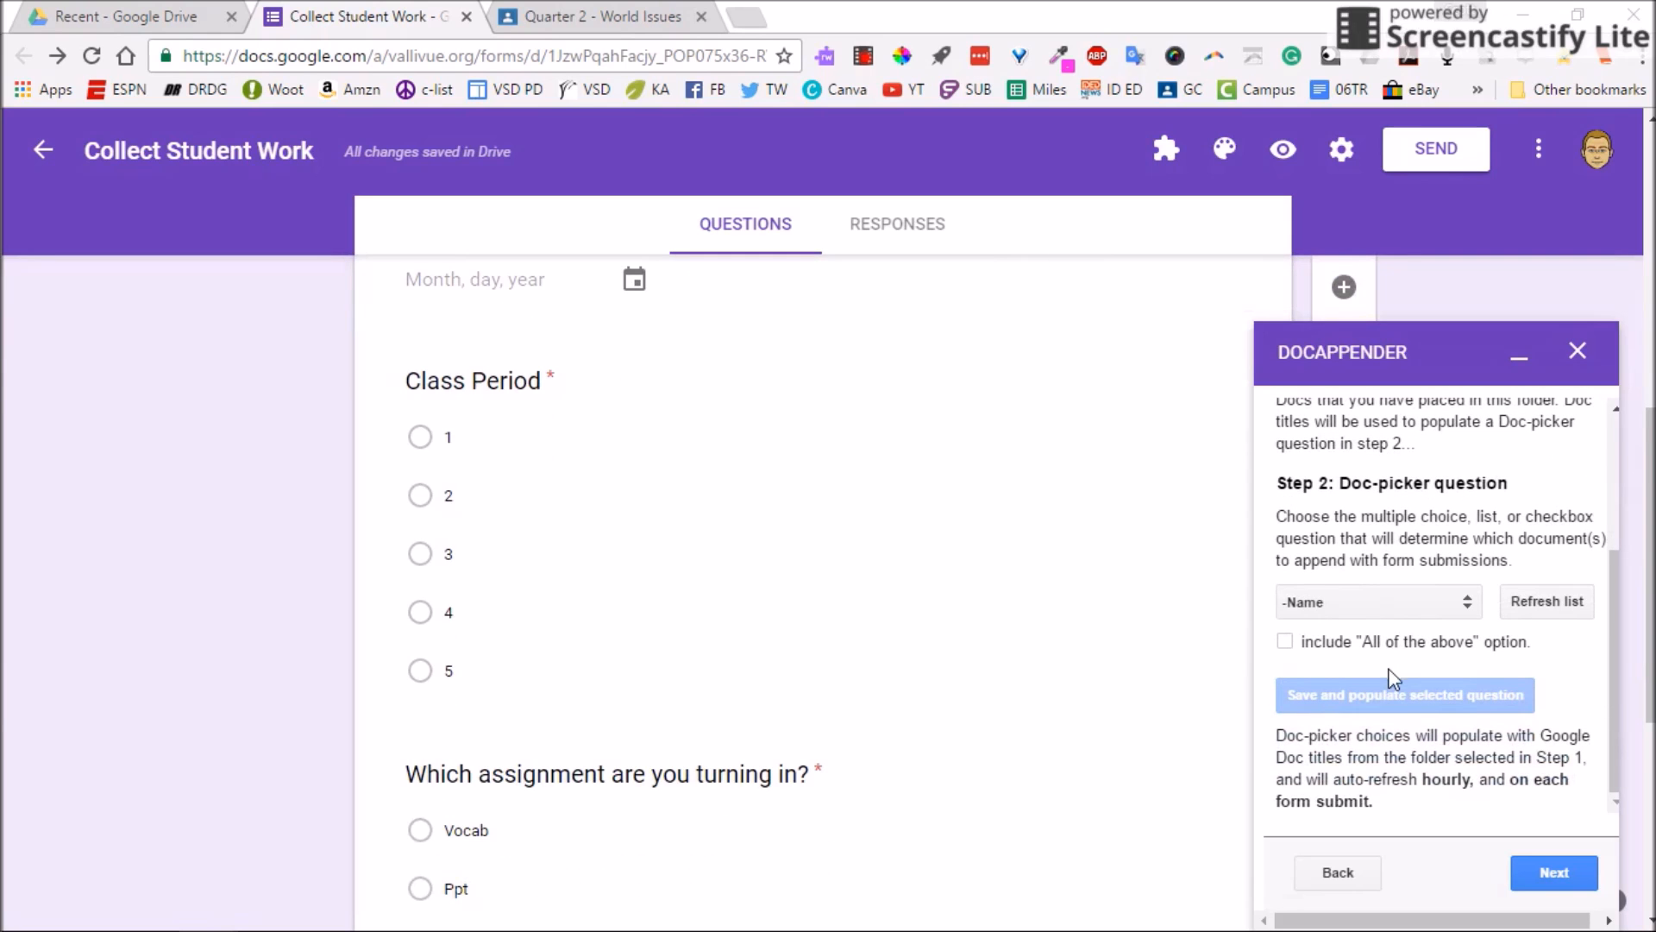
click(1552, 873)
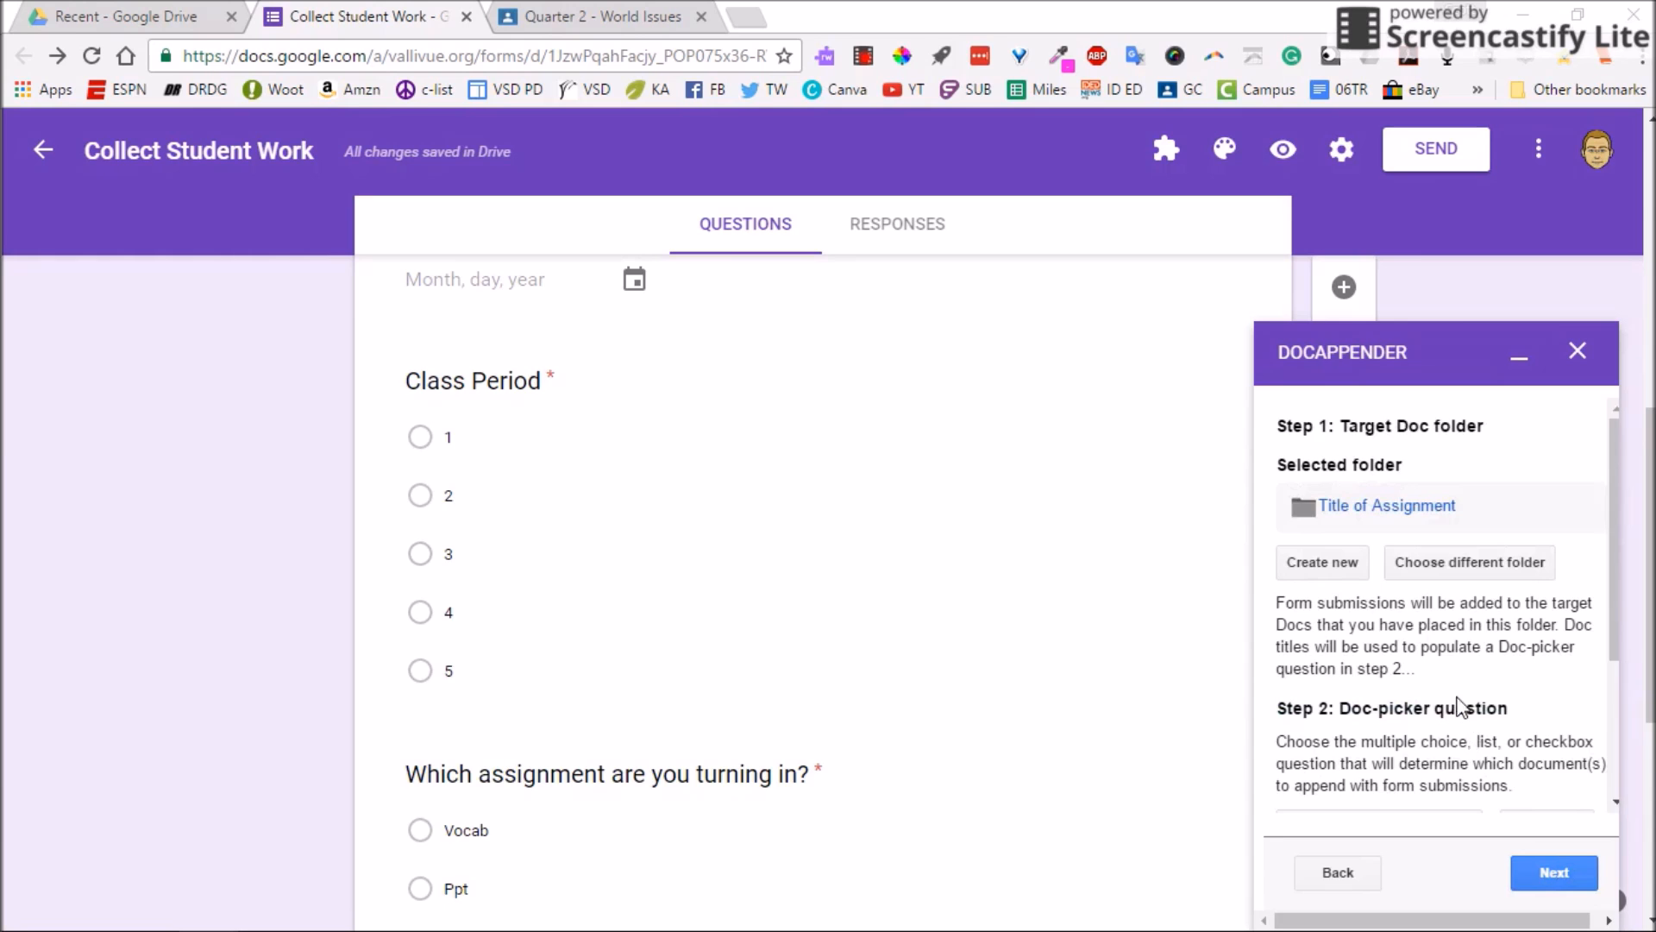
Reload the Collect Student Work form and reopen the docAppender add-on's sidebar
scroll(1457, 706, down, 6)
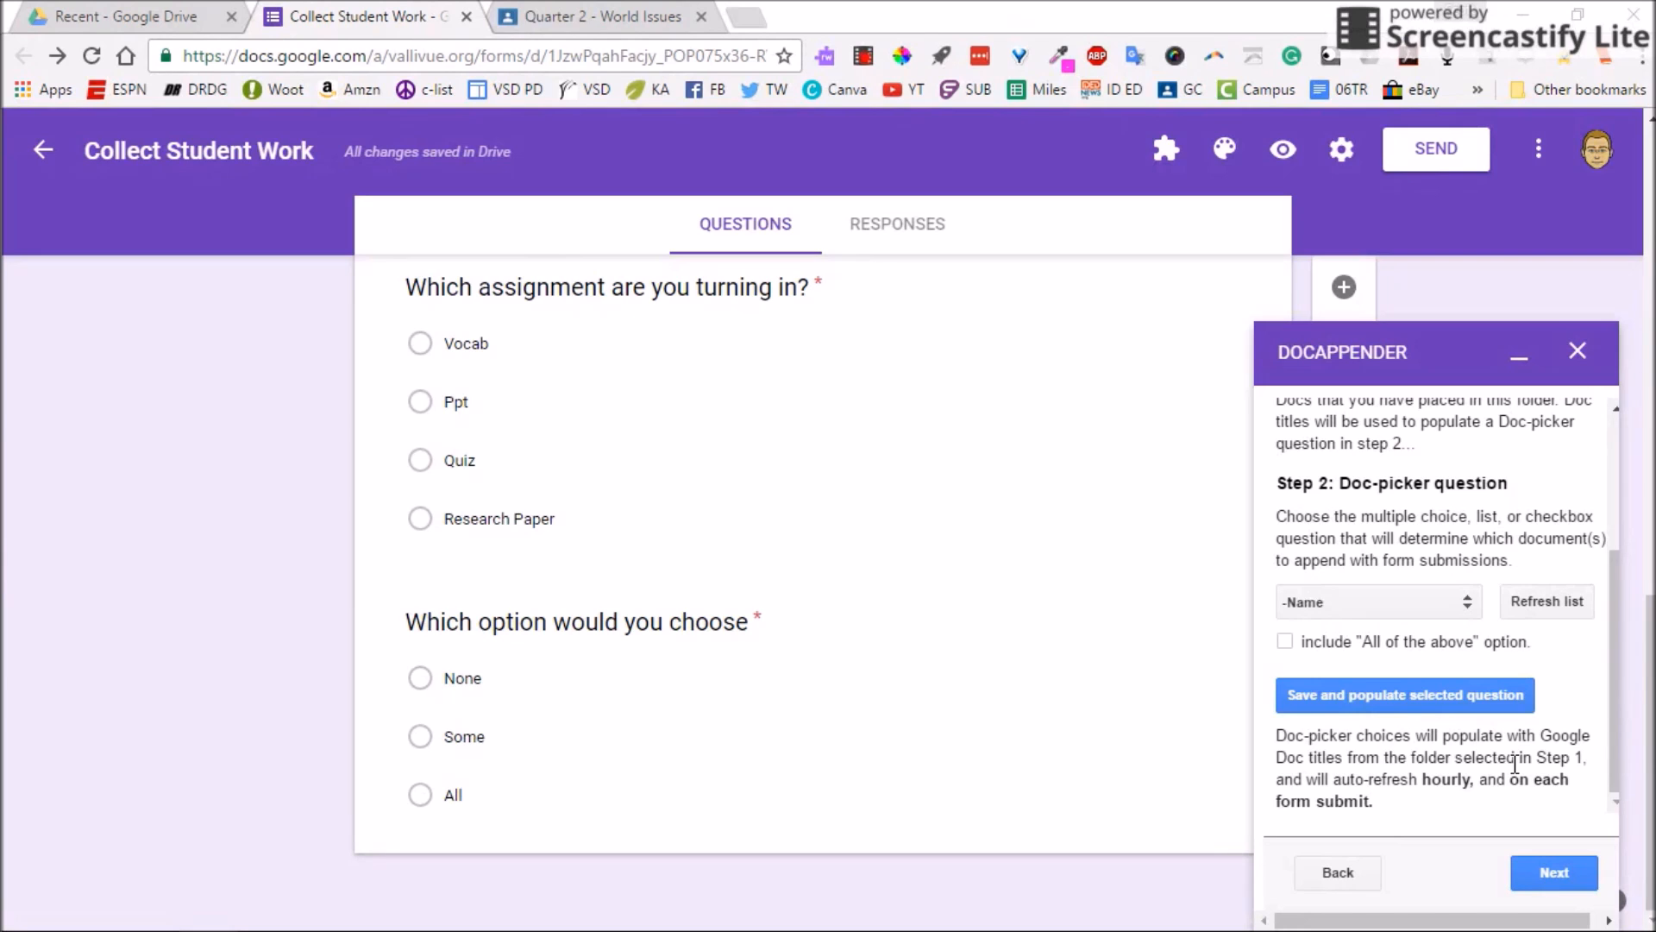
click(1523, 703)
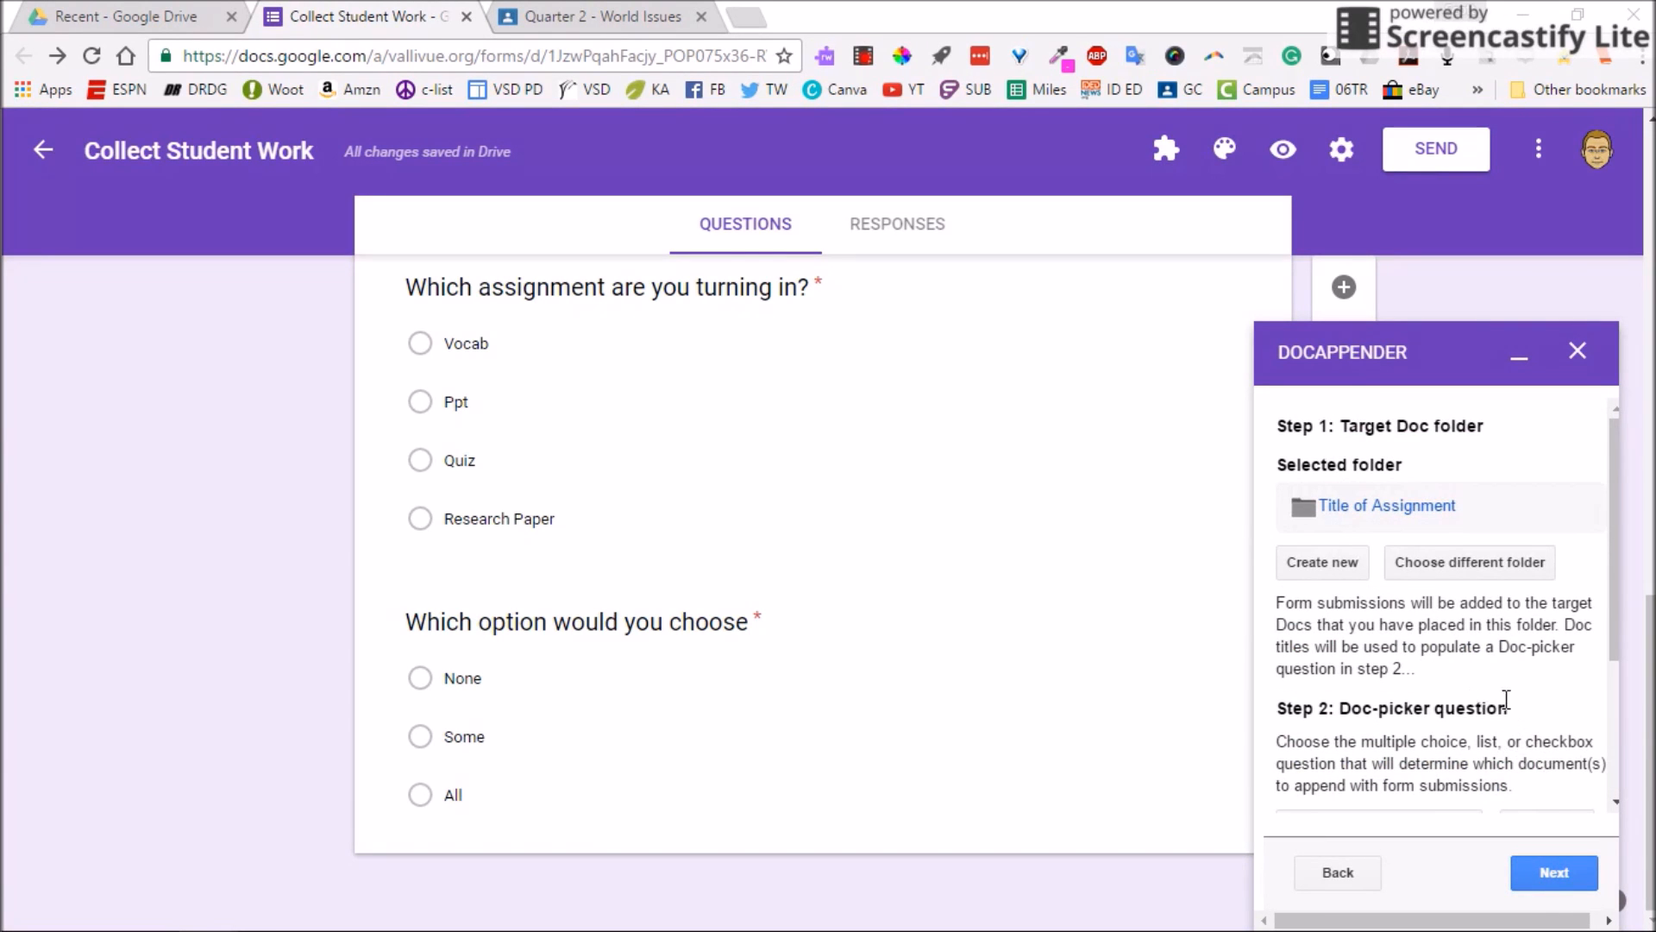
click(92, 57)
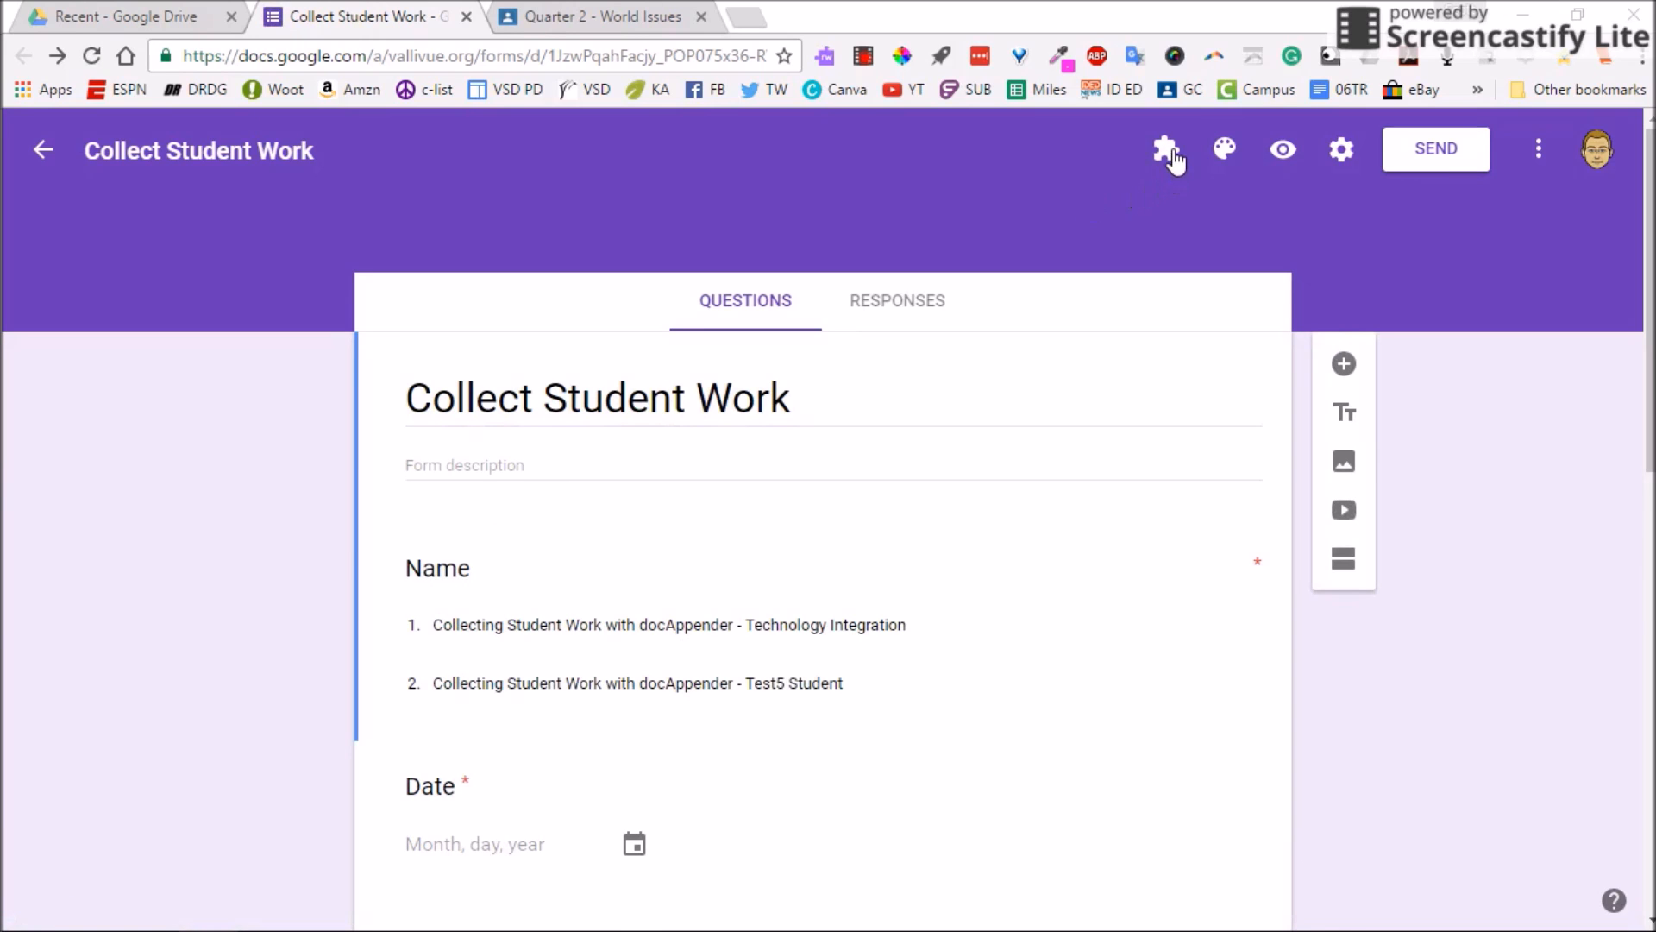
click(1165, 151)
click(1215, 226)
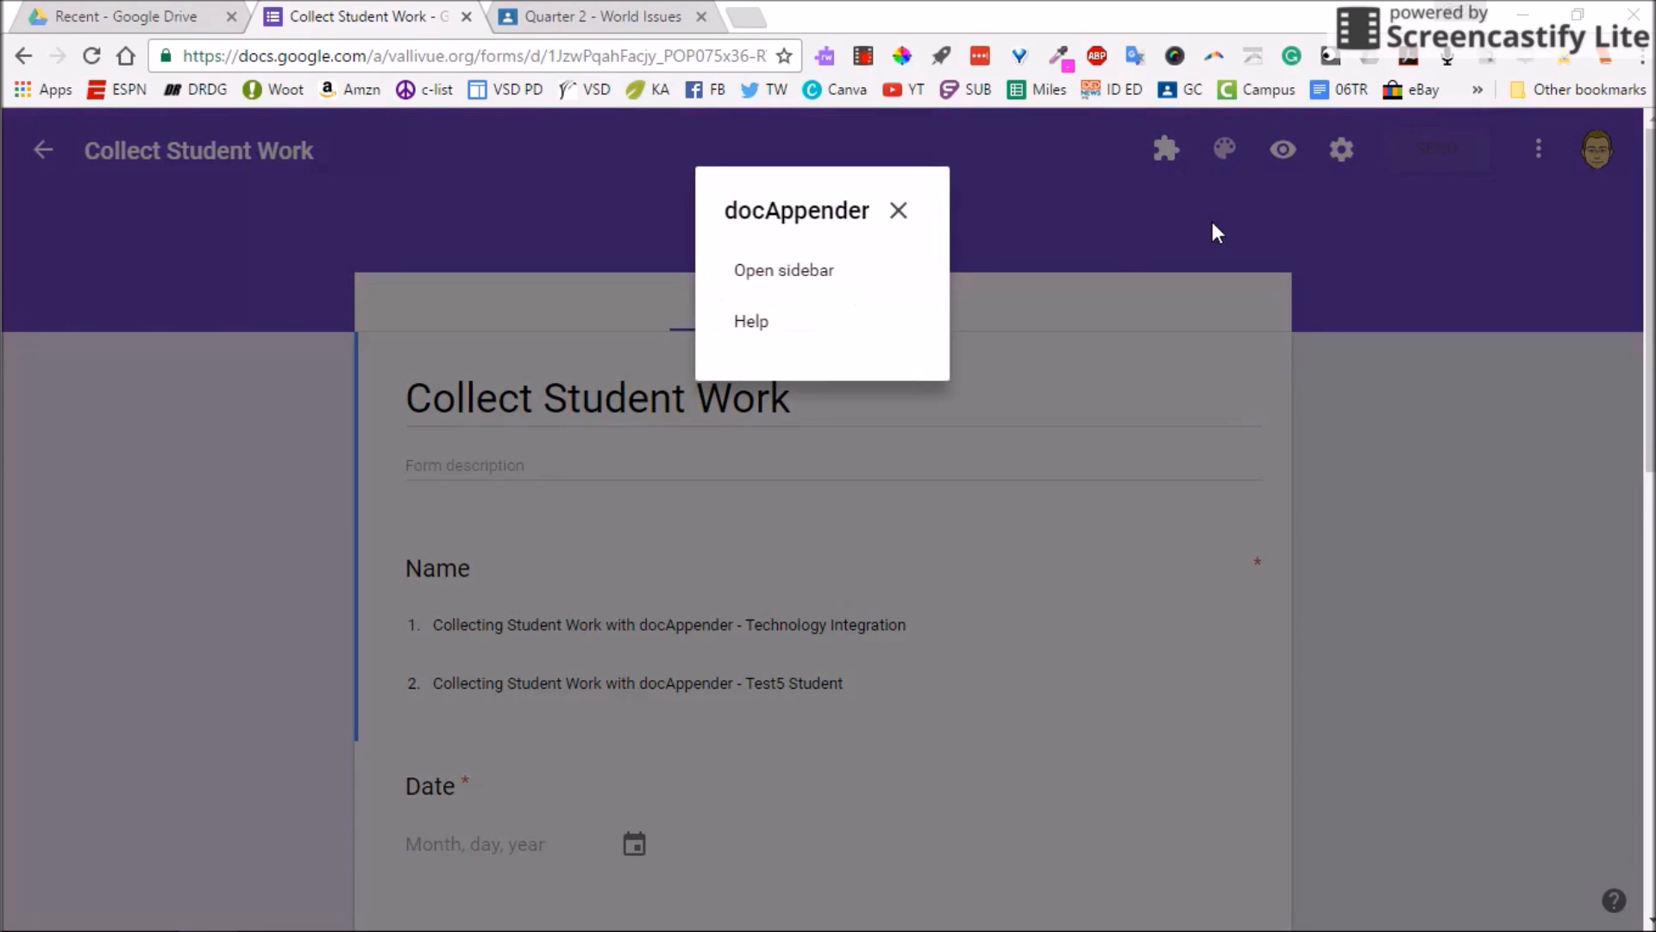
click(794, 281)
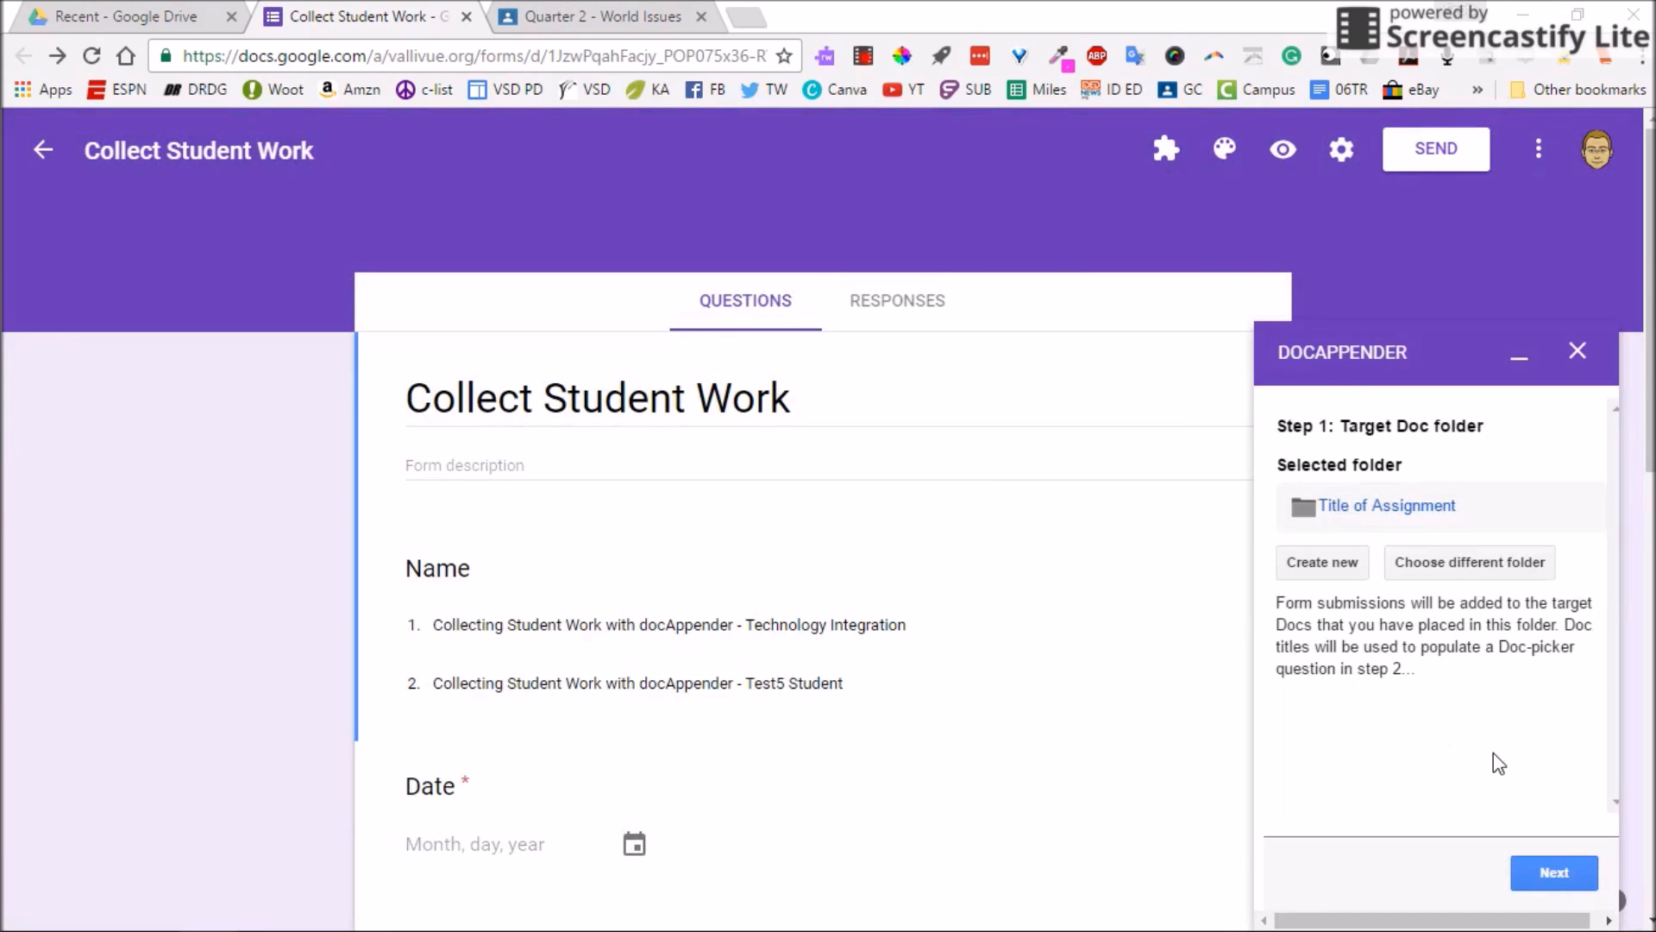
Save and populate the Name doc-picker question again, and advance docAppender to the form values selection
click(1575, 884)
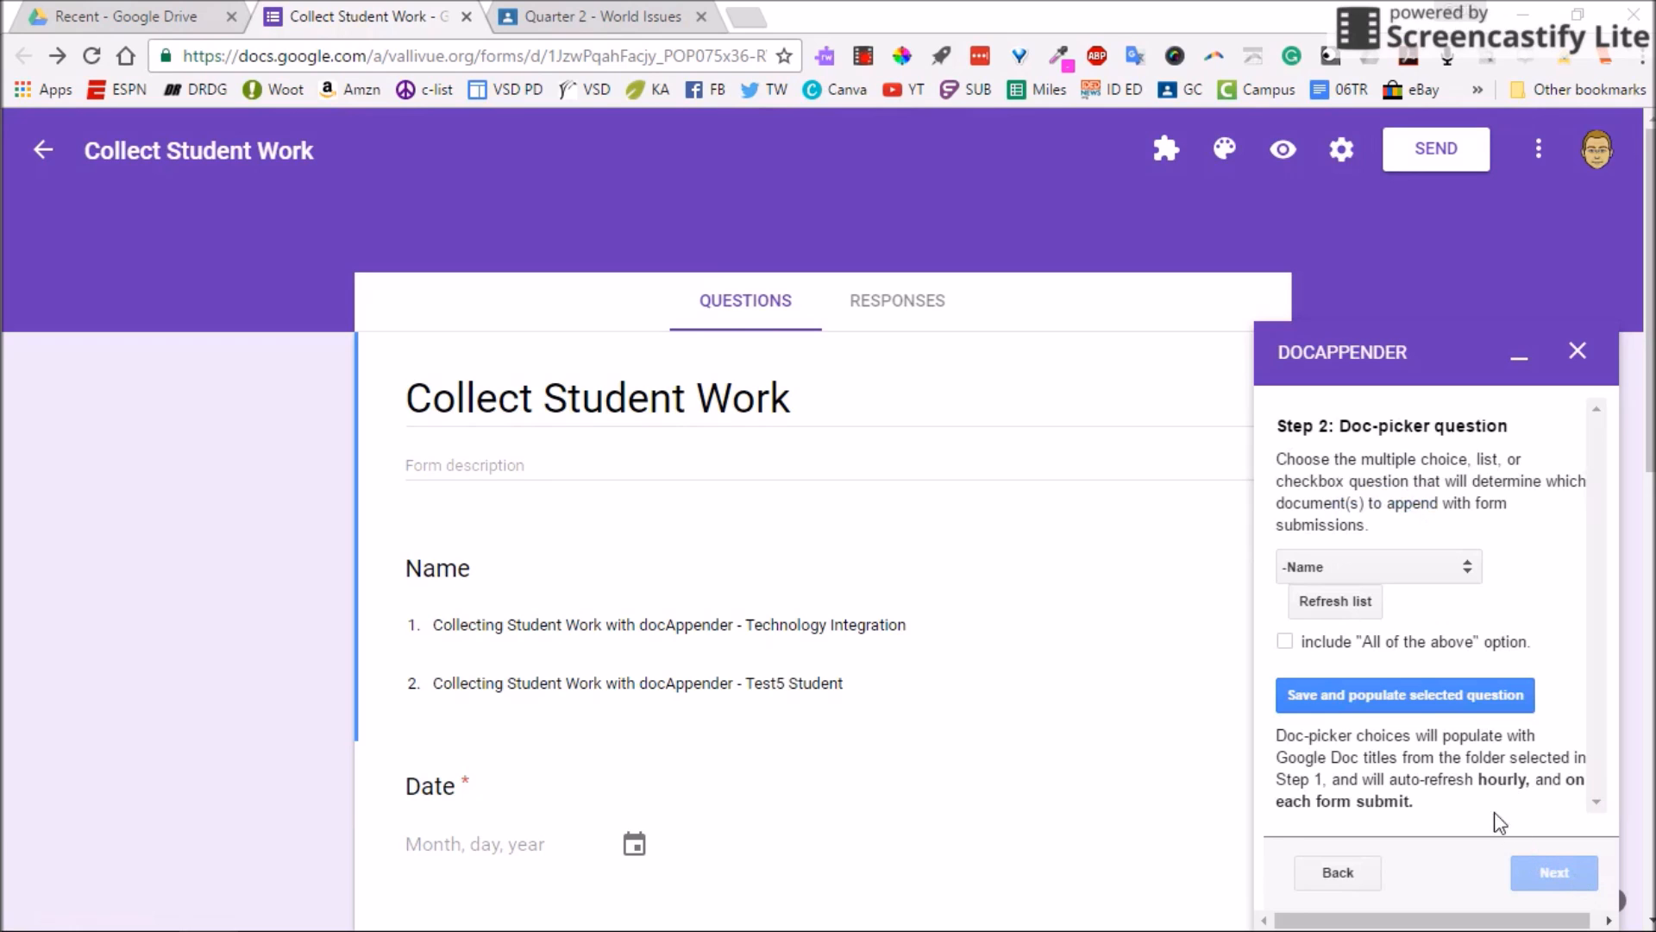
click(1419, 688)
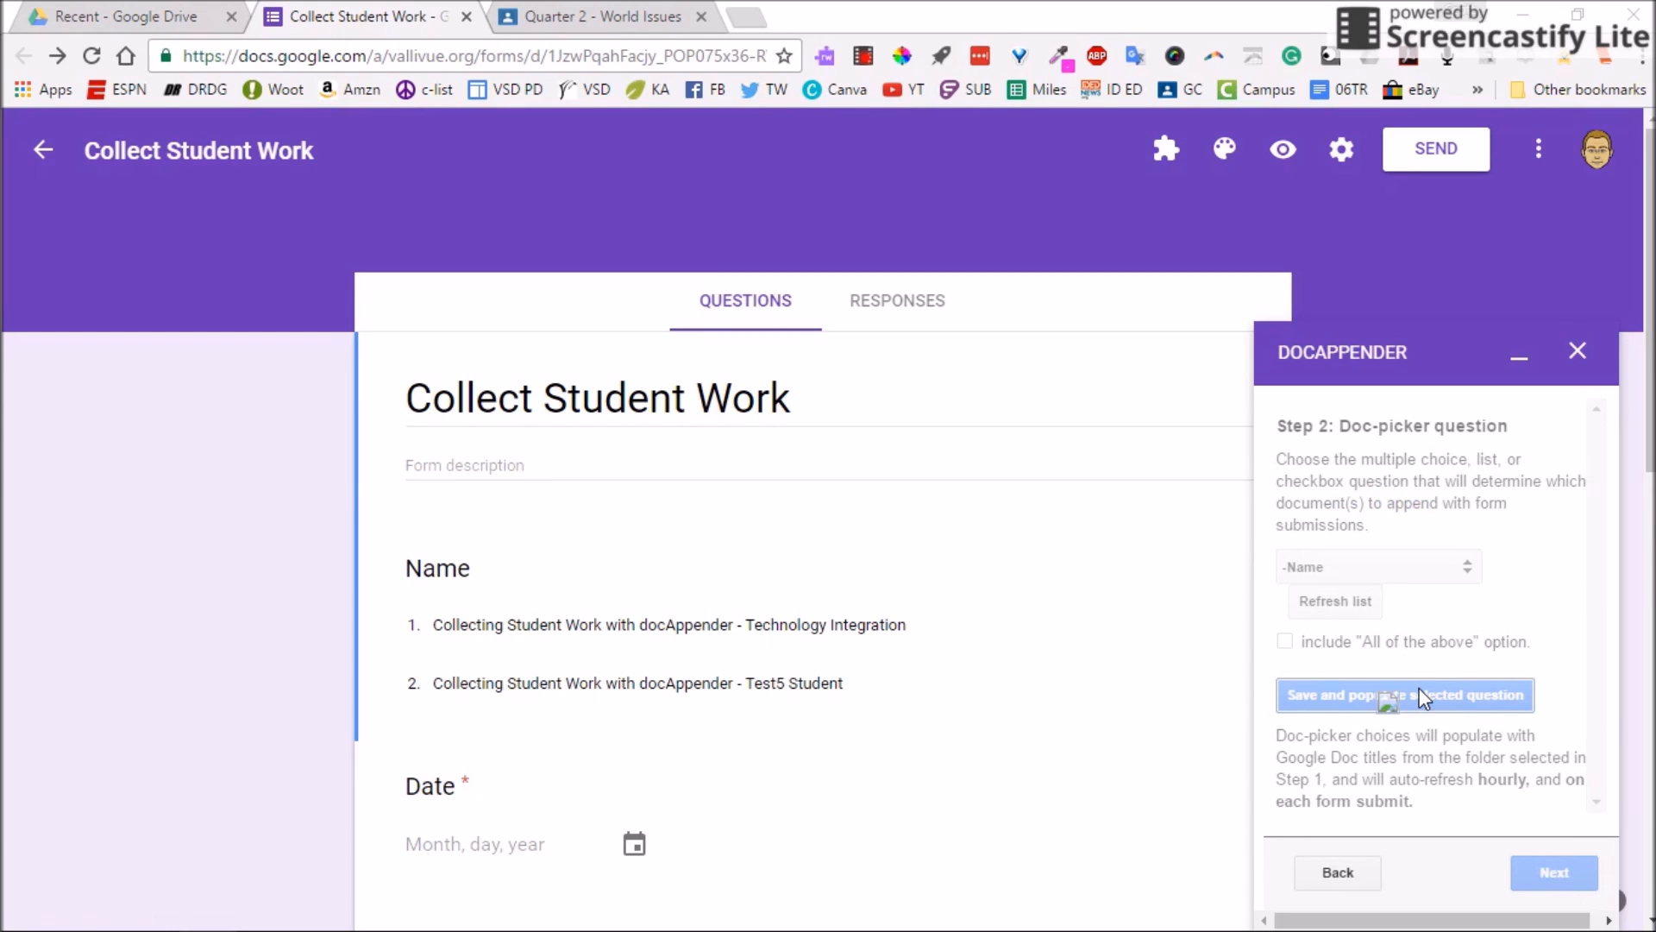
click(1550, 875)
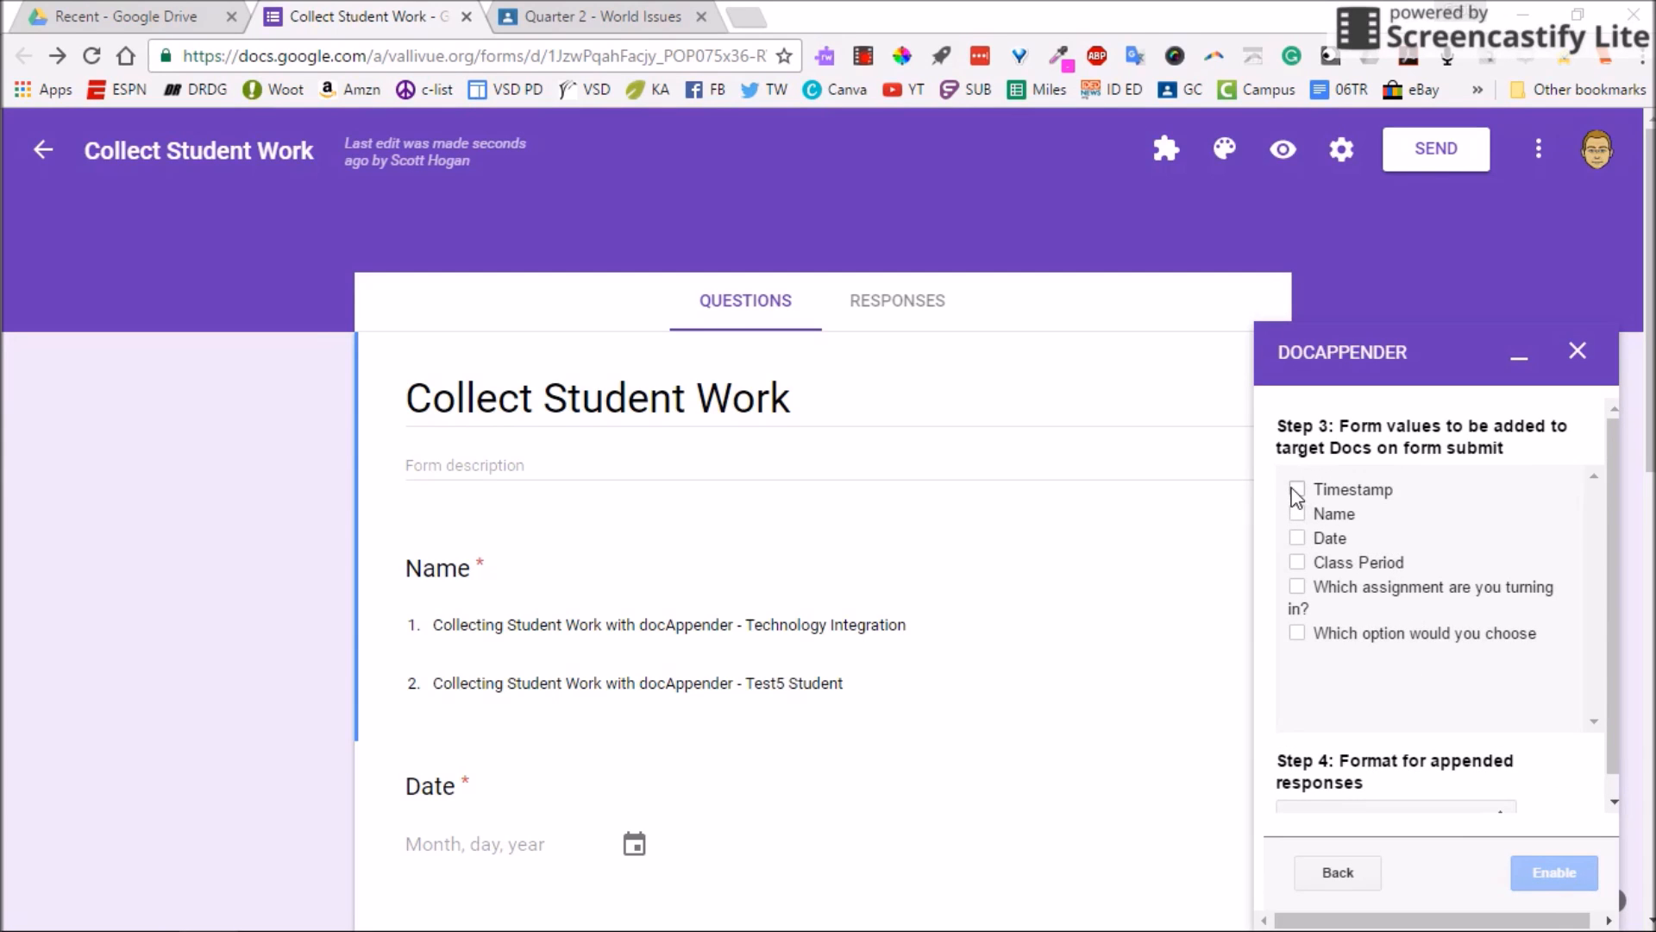
Include Timestamp, Date, Class Period, Which assignment are you turning in? and Which option would you choose as values added to target Docs
click(1296, 490)
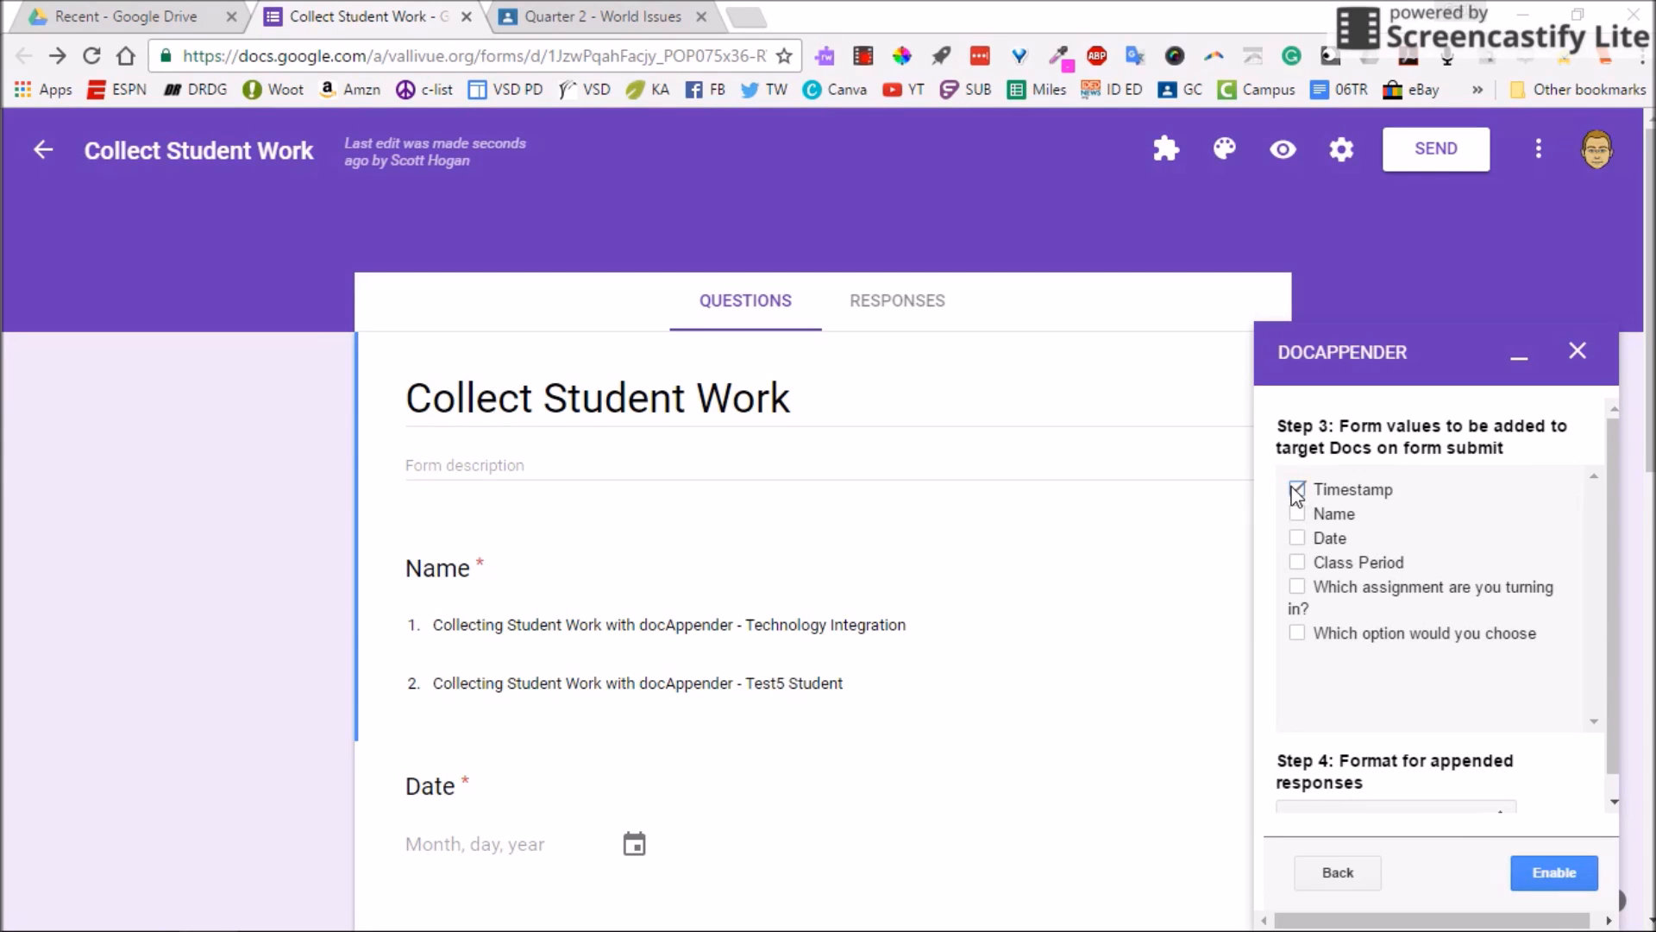
click(1296, 538)
click(1293, 635)
Set the format for appended responses to Separate vertical tables and enable docAppender
scroll(1380, 711, down, 4)
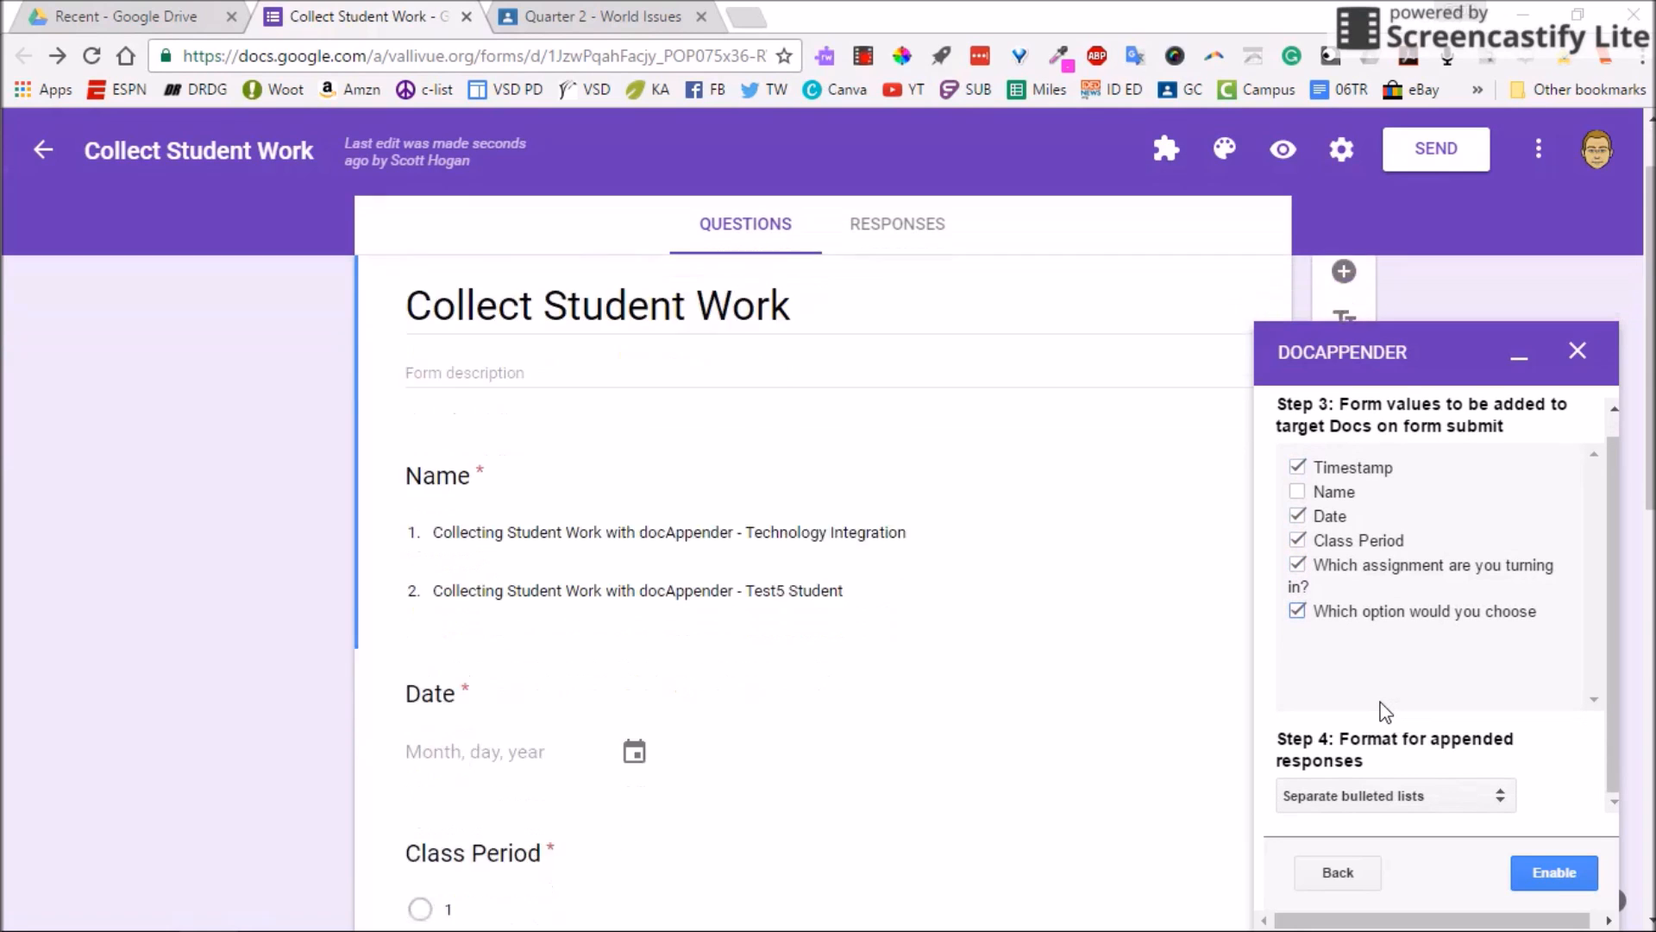
click(1437, 794)
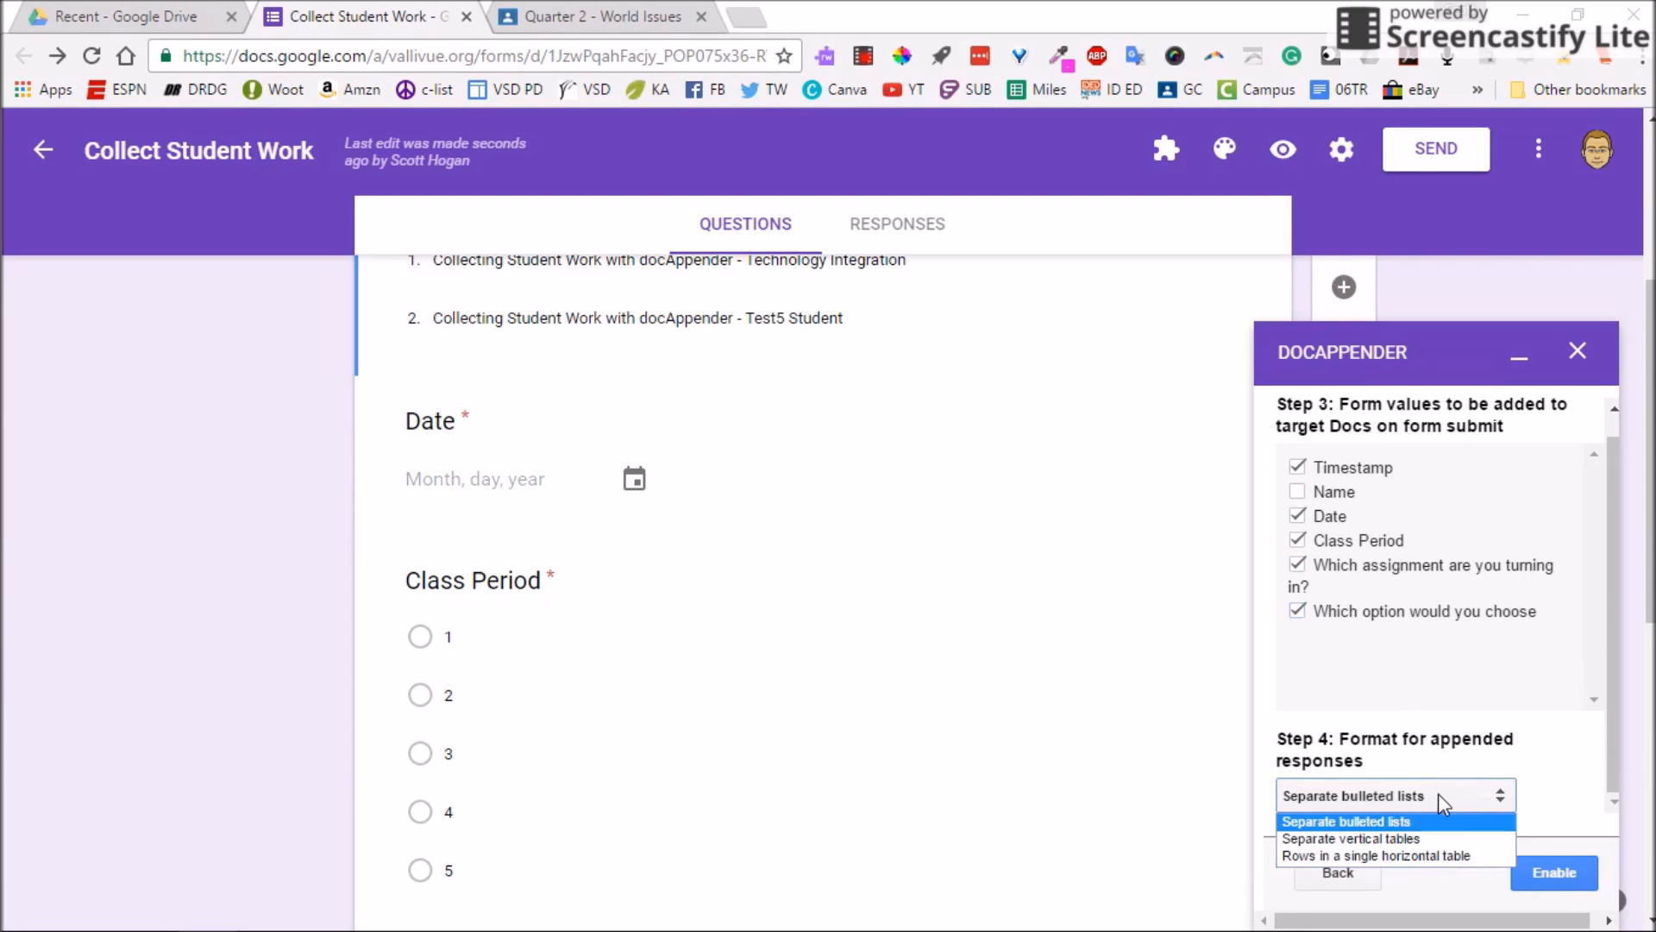
click(1373, 839)
click(1548, 874)
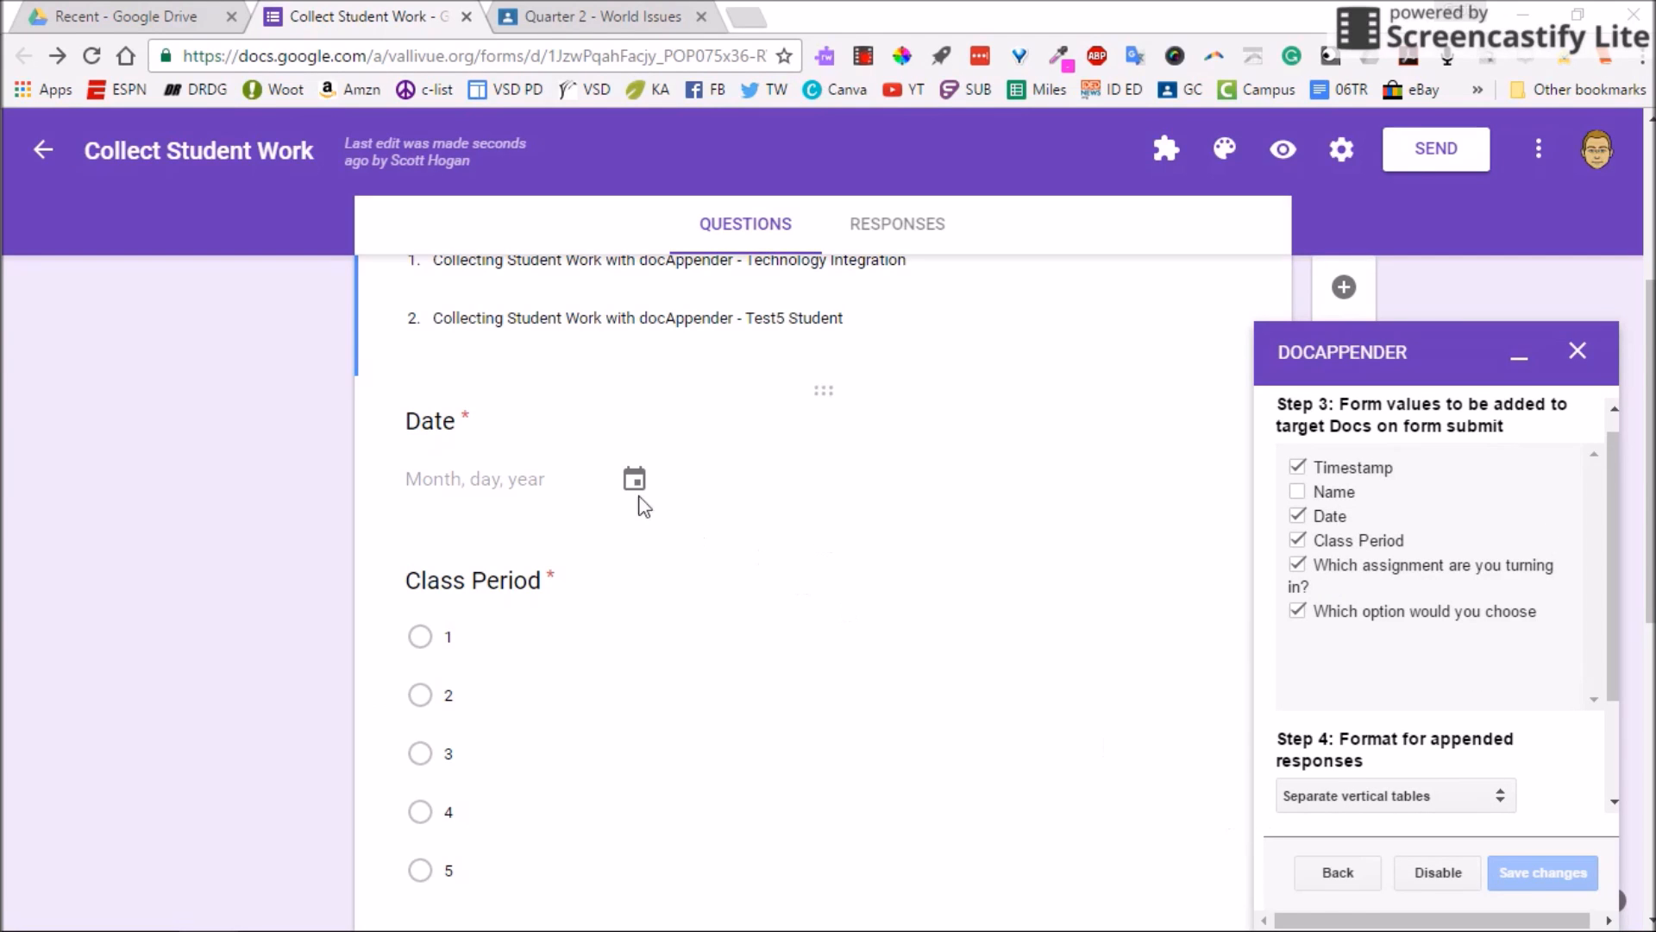
Preview the form and choose Collecting Student Work with docAppender - Technology Integration as the Name answer
click(1296, 149)
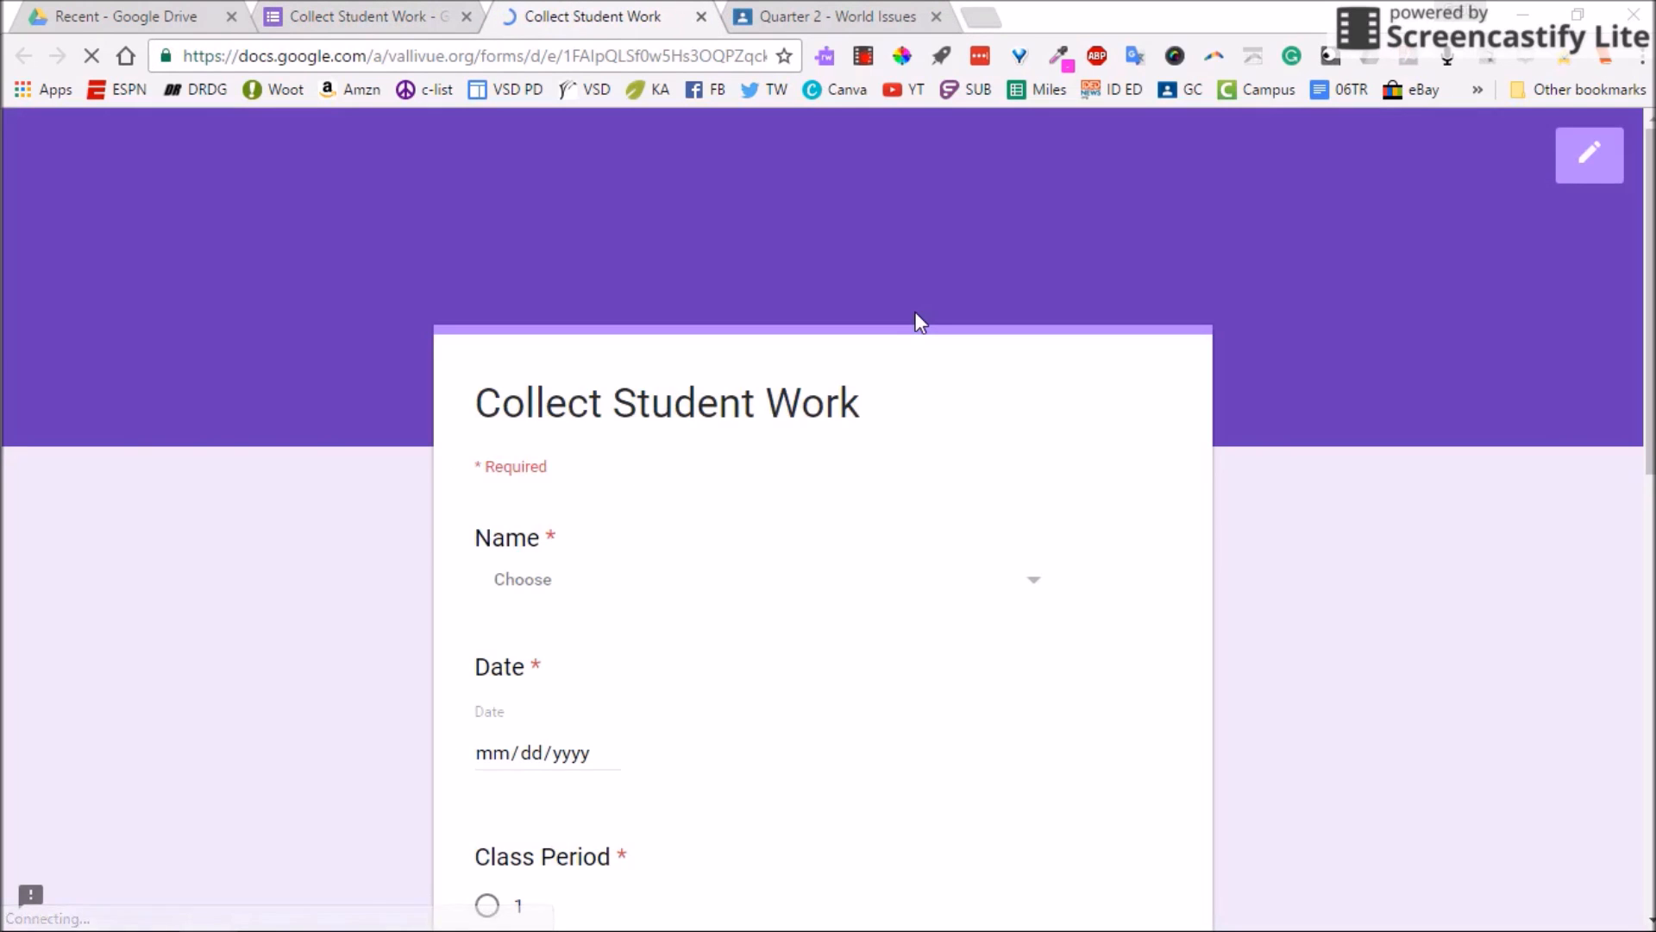
scroll(348, 432, down, 4)
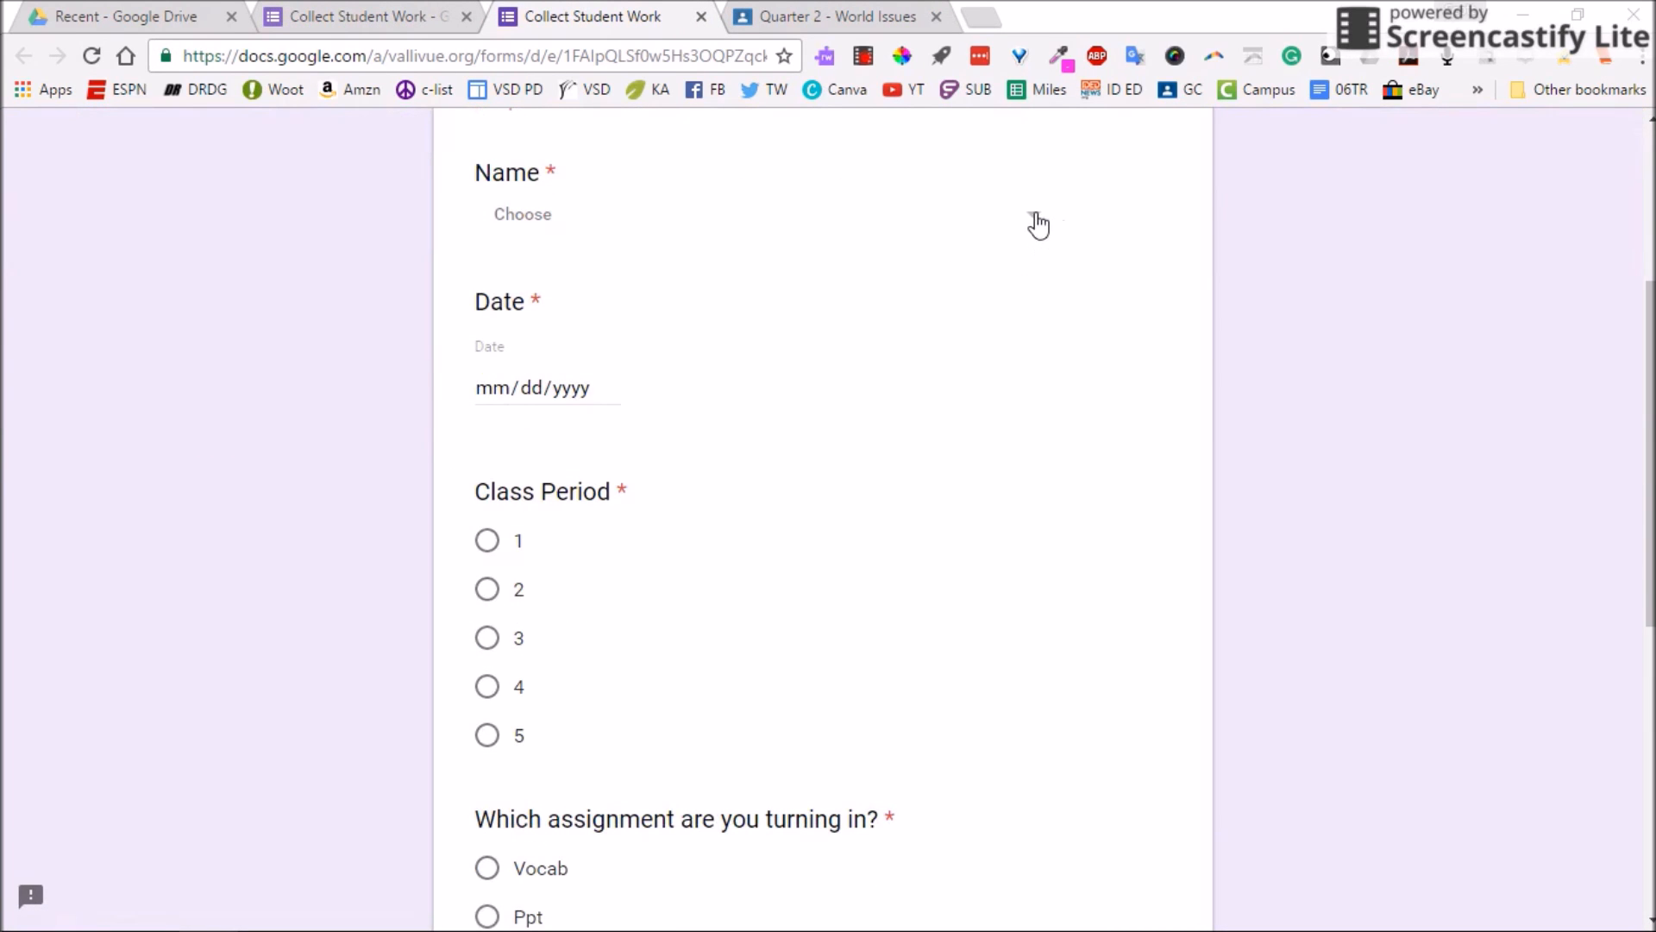
click(1038, 224)
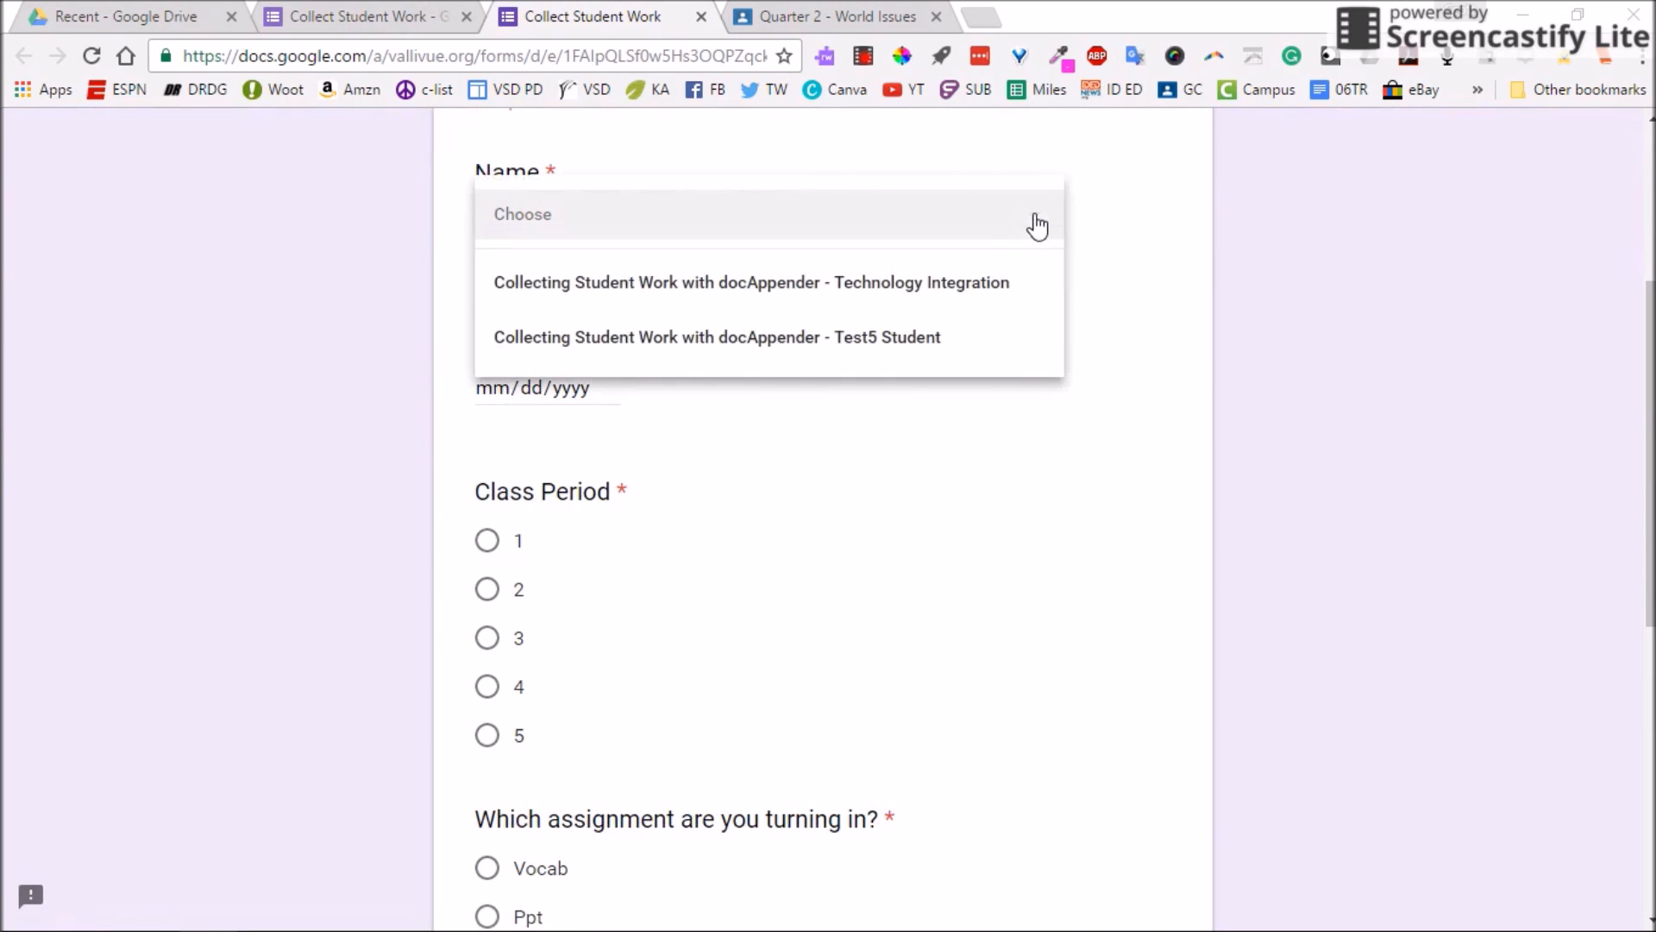
click(795, 297)
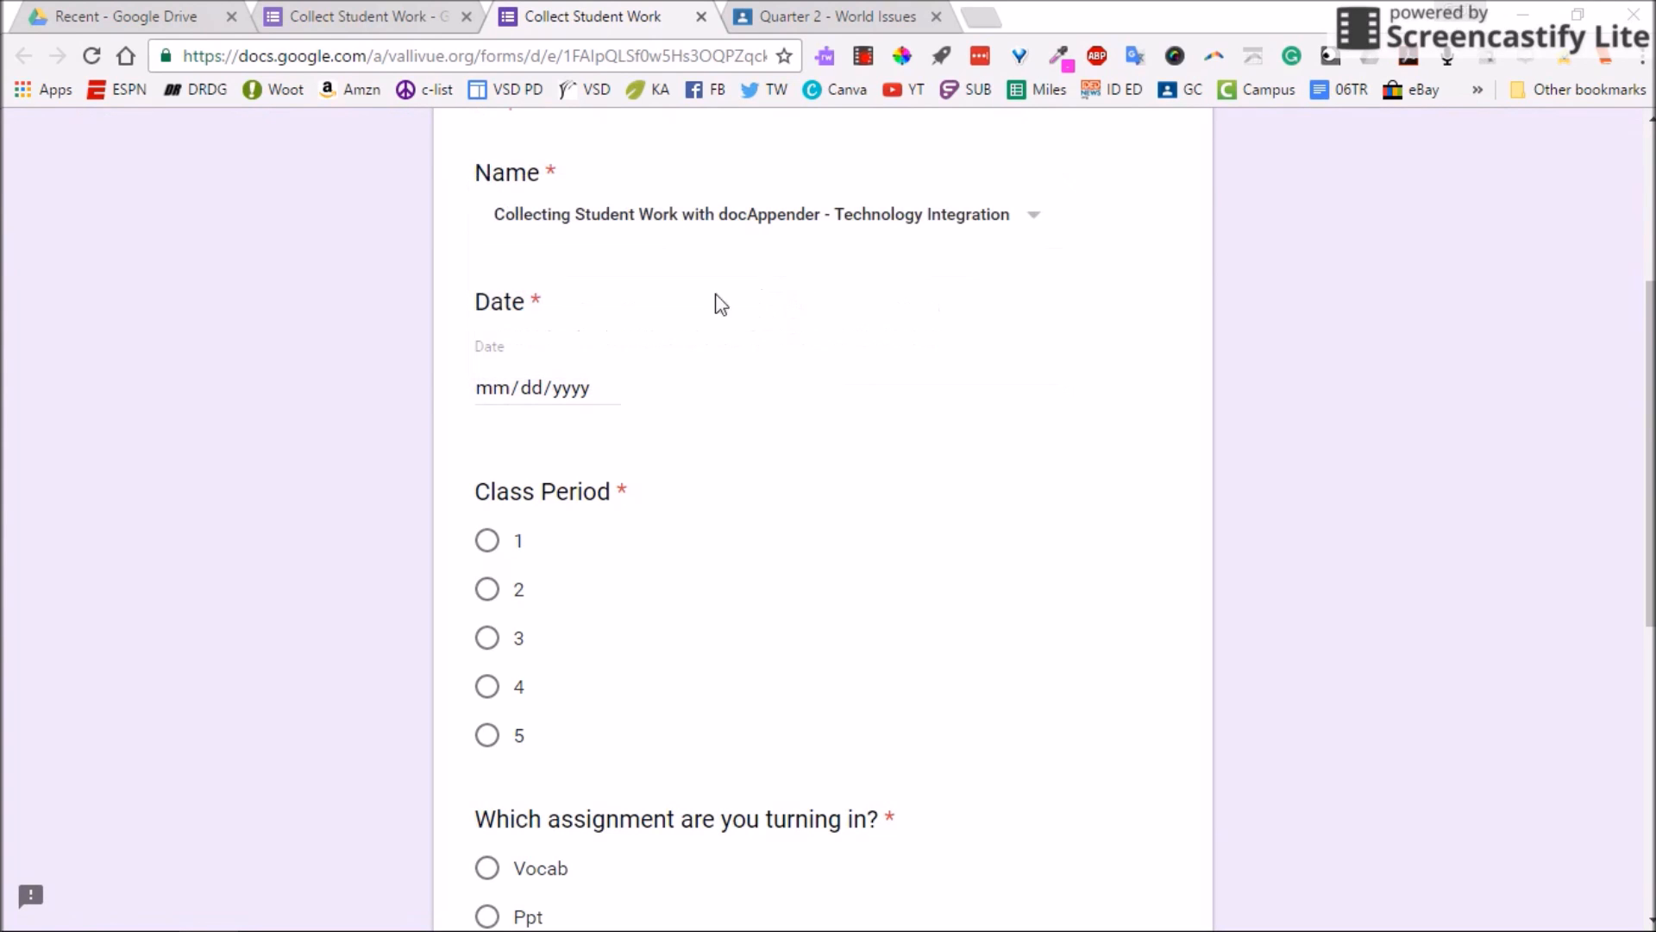
Answer the Date question with December 15, 2016 and the Class Period question with 3
click(606, 390)
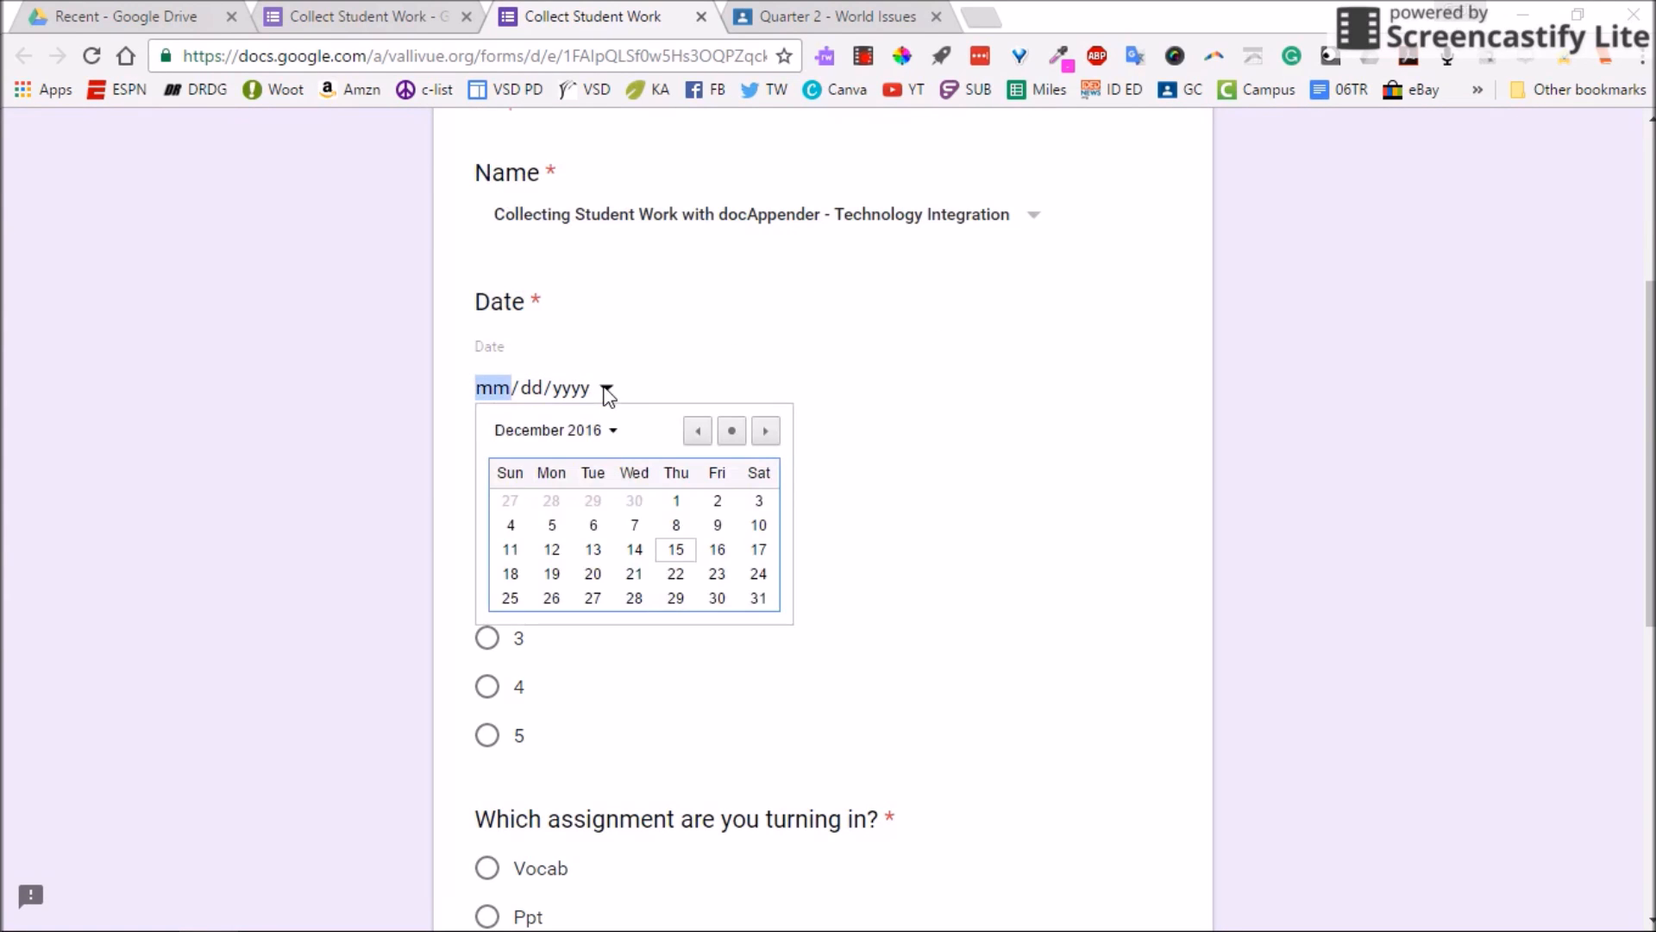
click(666, 559)
click(486, 637)
Answer Research Paper for the assignment being turned in and None for the option question, and submit the form
scroll(285, 513, down, 4)
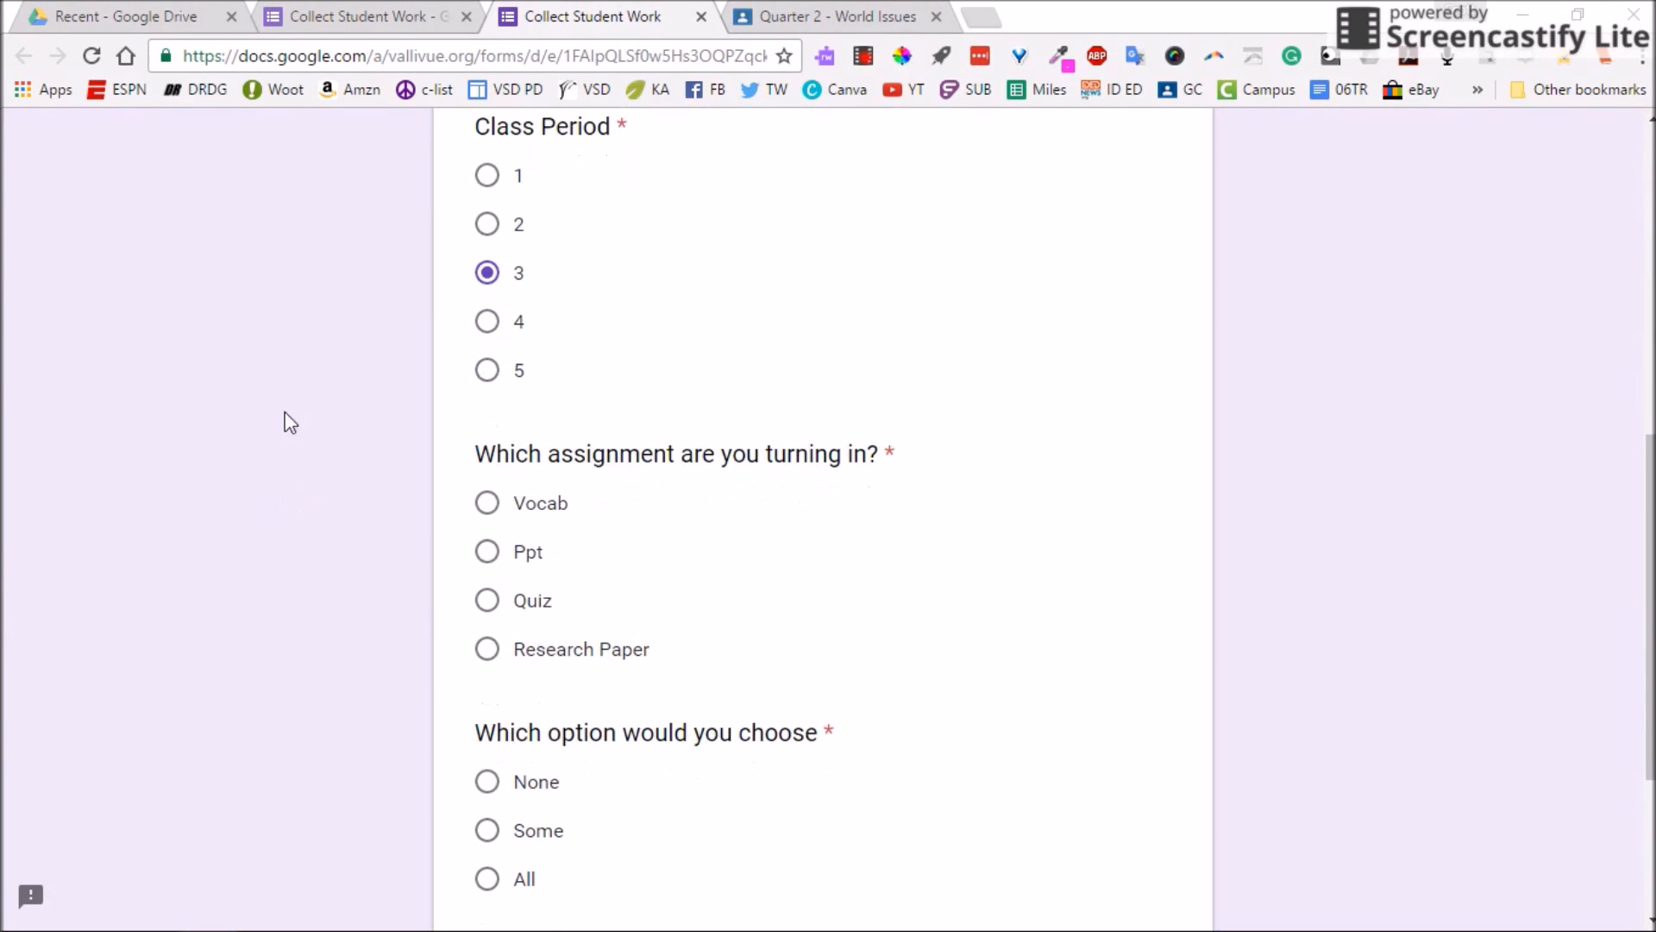
click(486, 651)
scroll(373, 569, down, 1)
scroll(372, 569, down, 3)
click(485, 540)
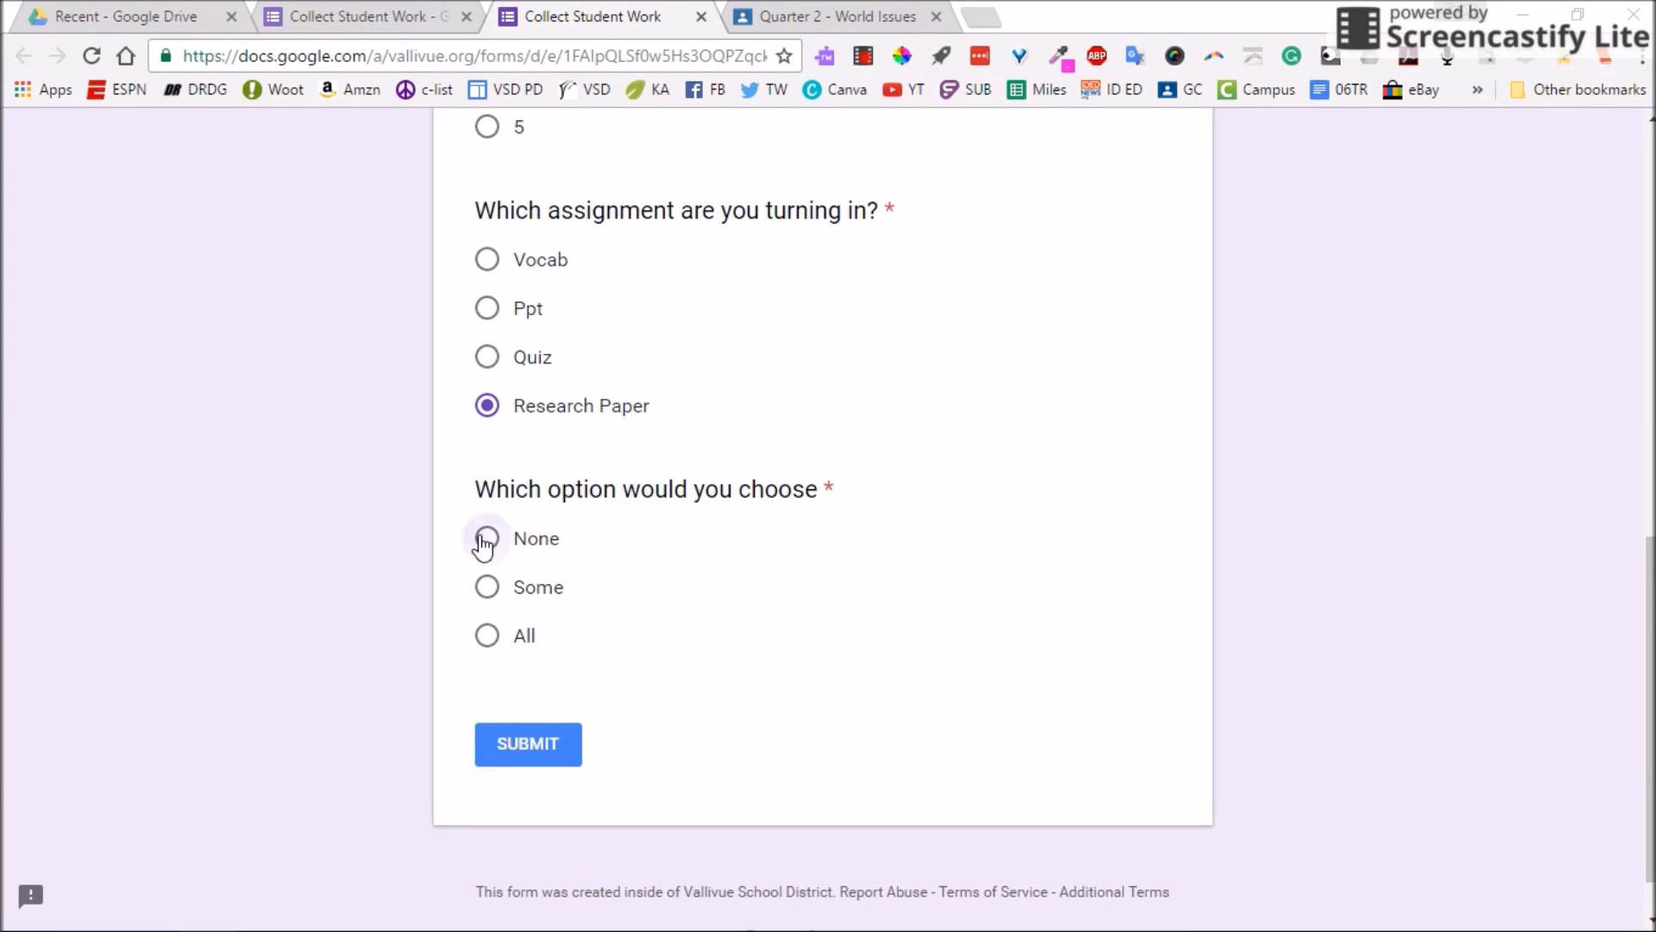
click(526, 747)
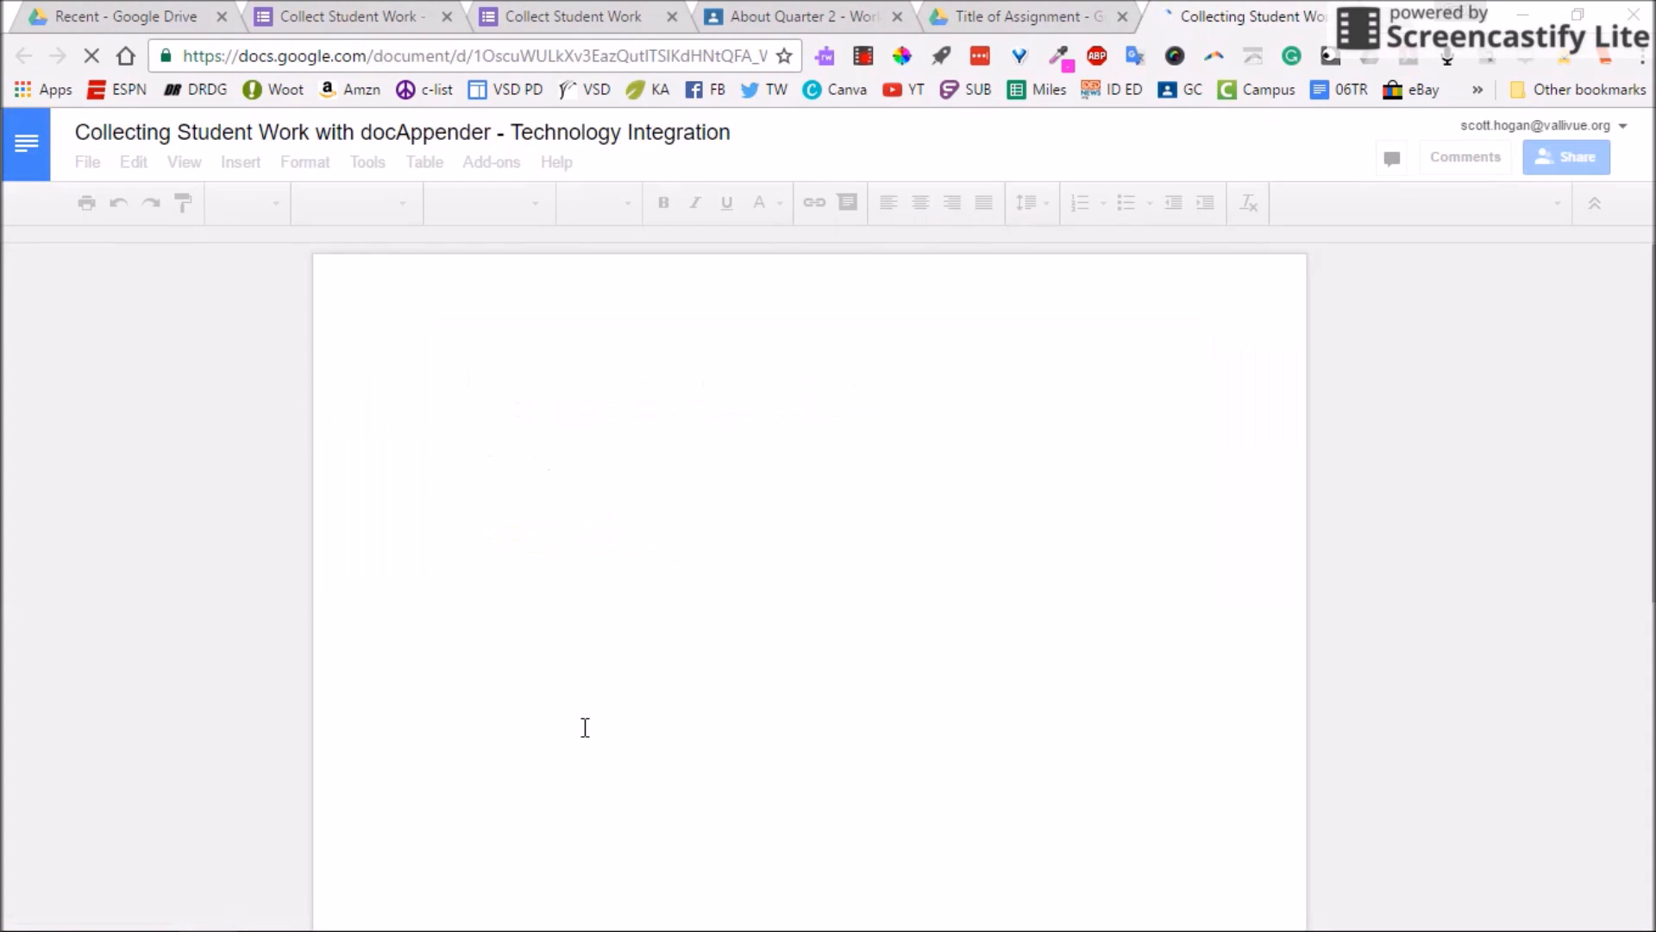
Examine the Technology Integration document's existing content and the form response table appended beneath the bulleted list
scroll(197, 583, down, 3)
scroll(196, 573, up, 3)
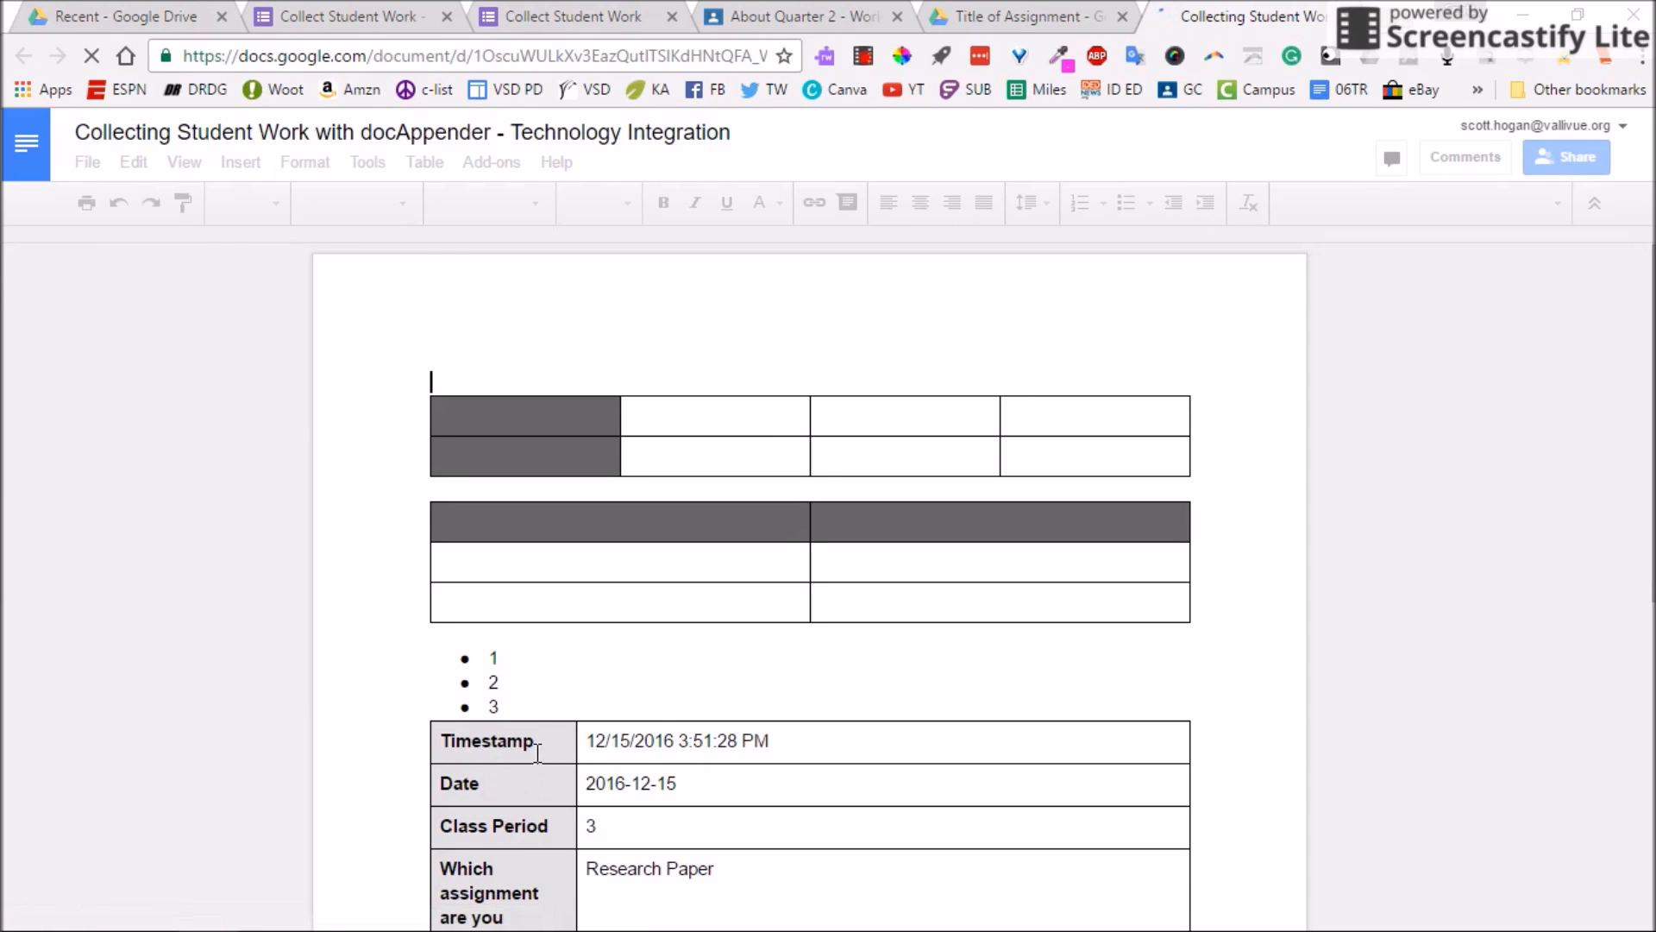
scroll(198, 613, down, 4)
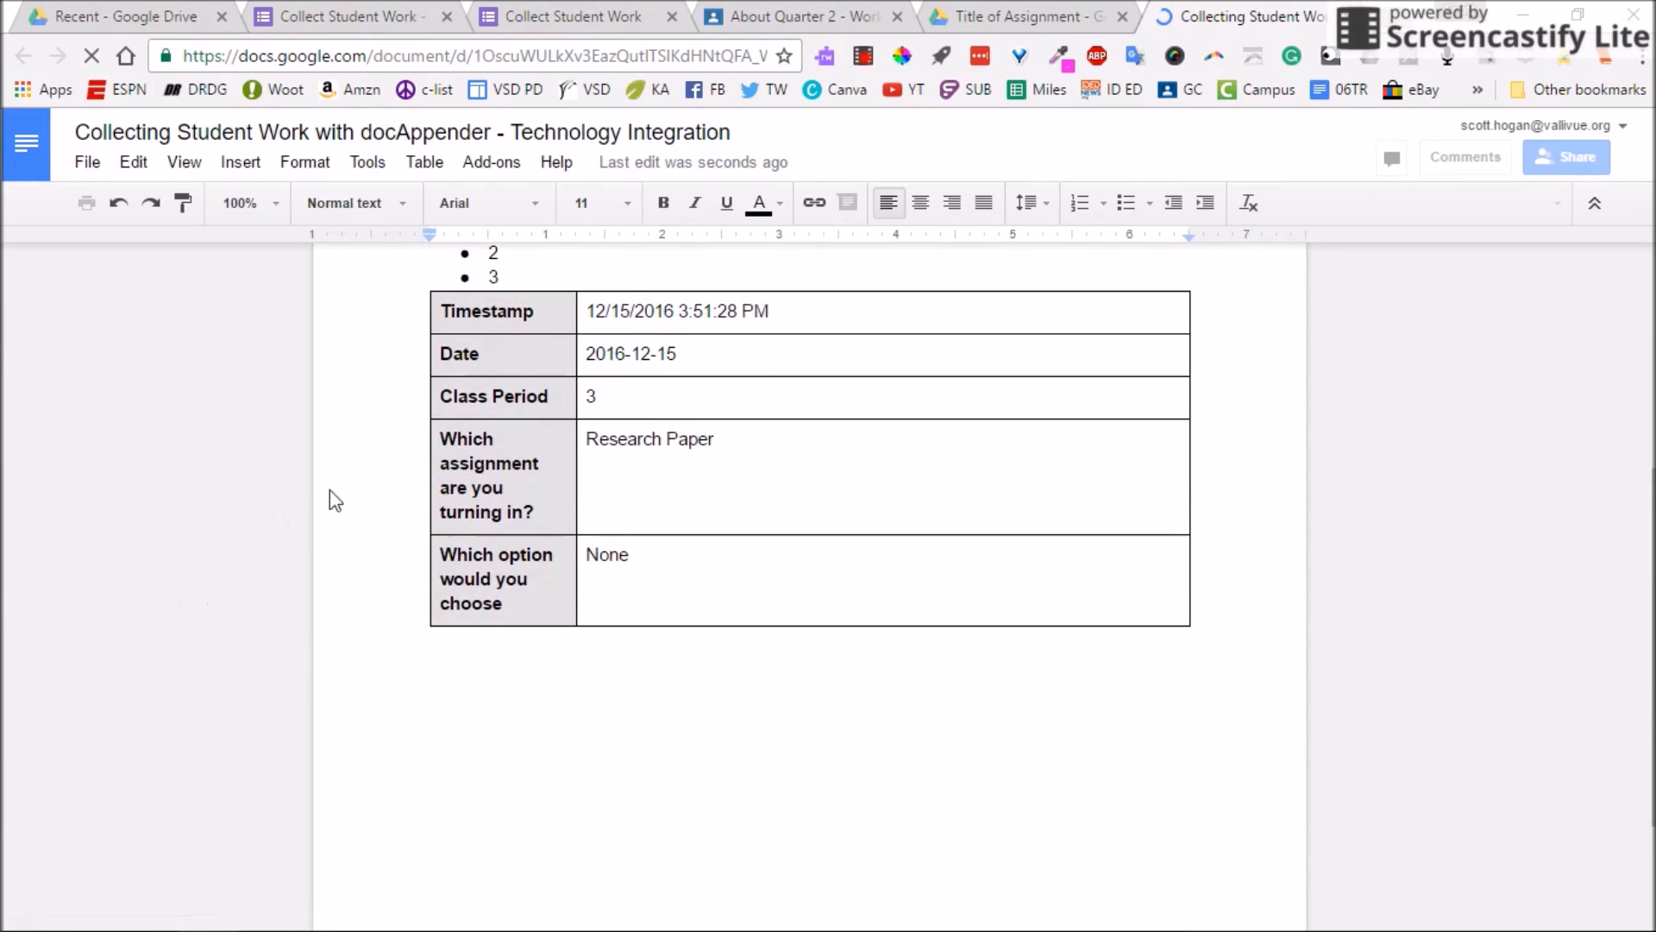
scroll(330, 500, down, 1)
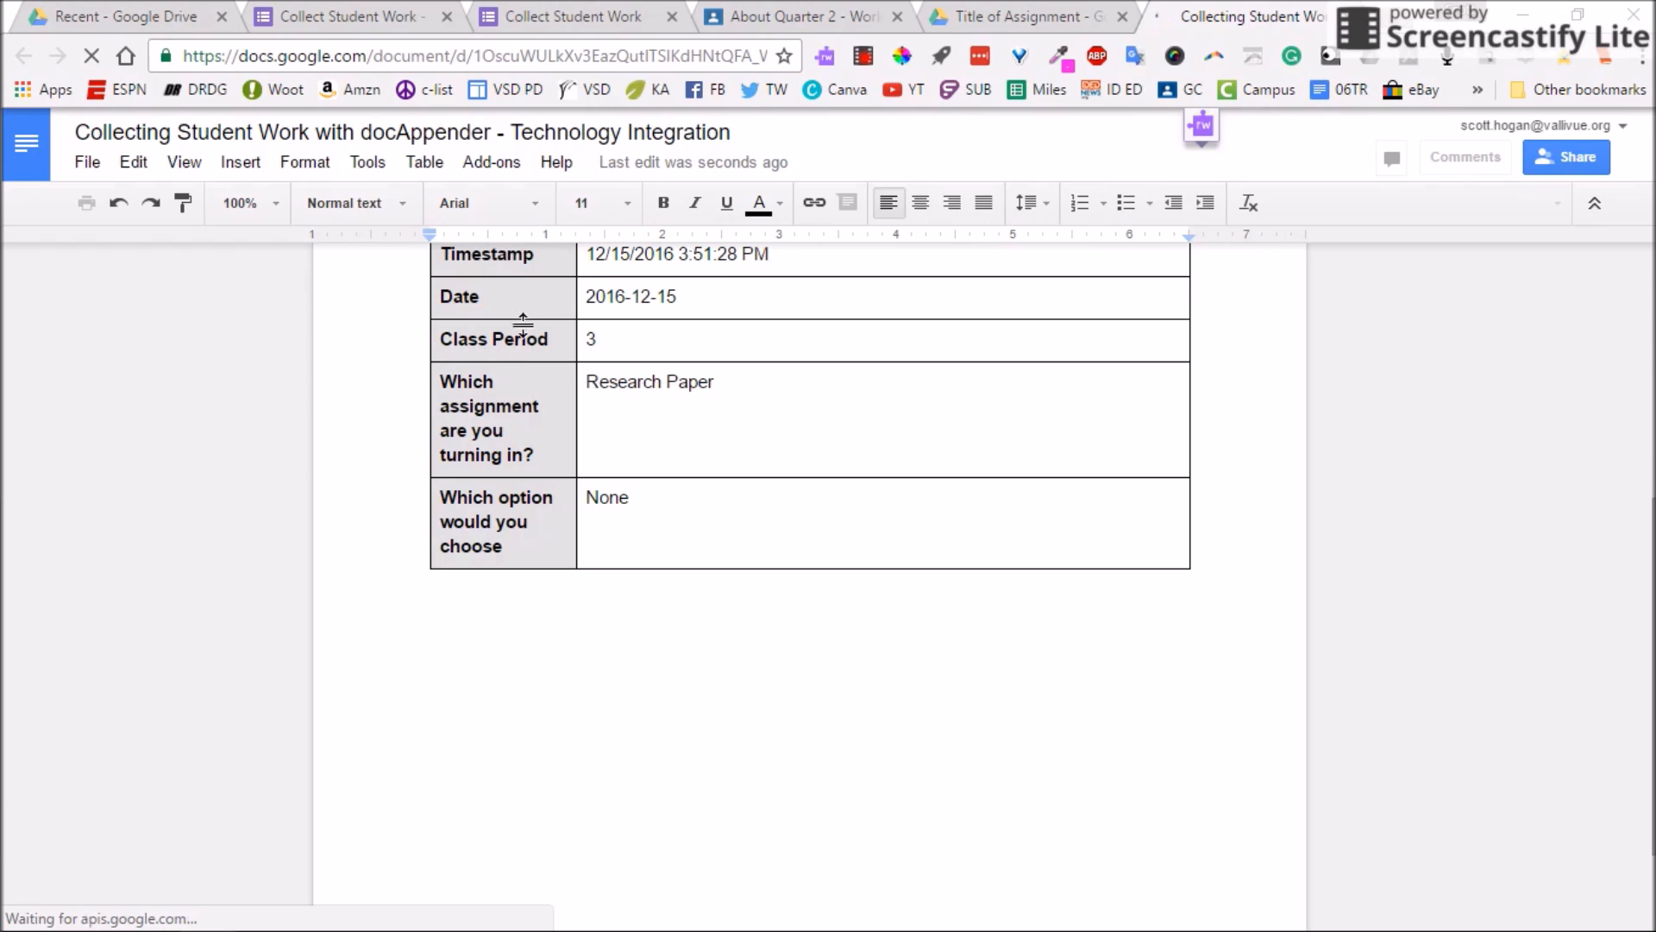
scroll(515, 366, up, 1)
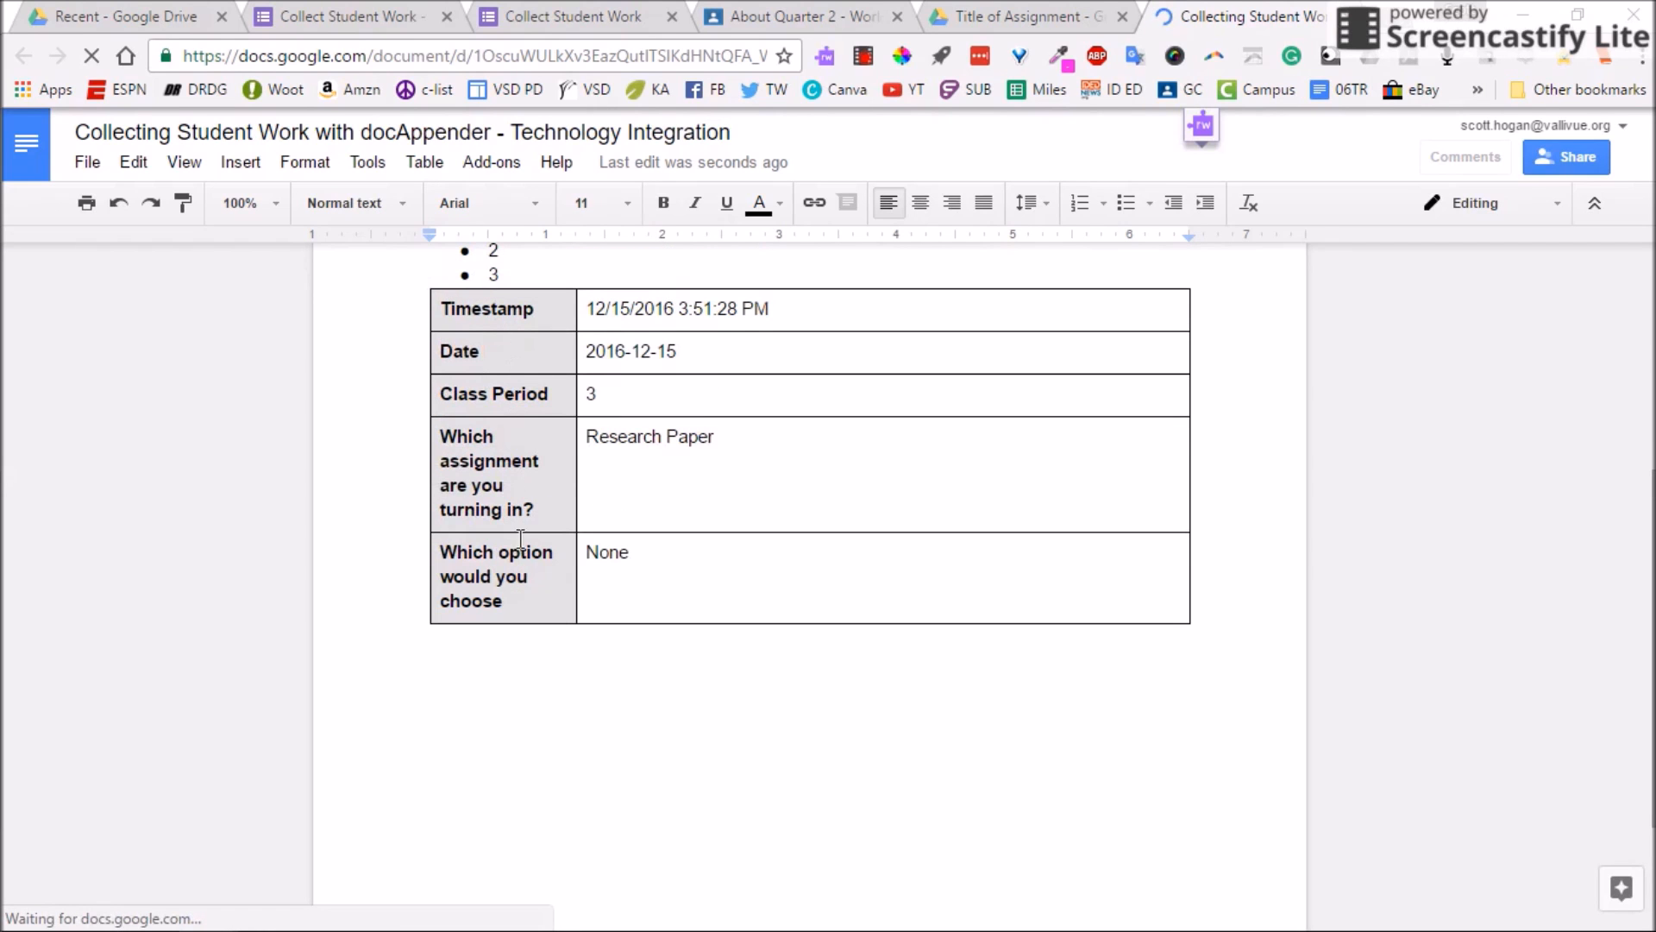
scroll(580, 610, up, 1)
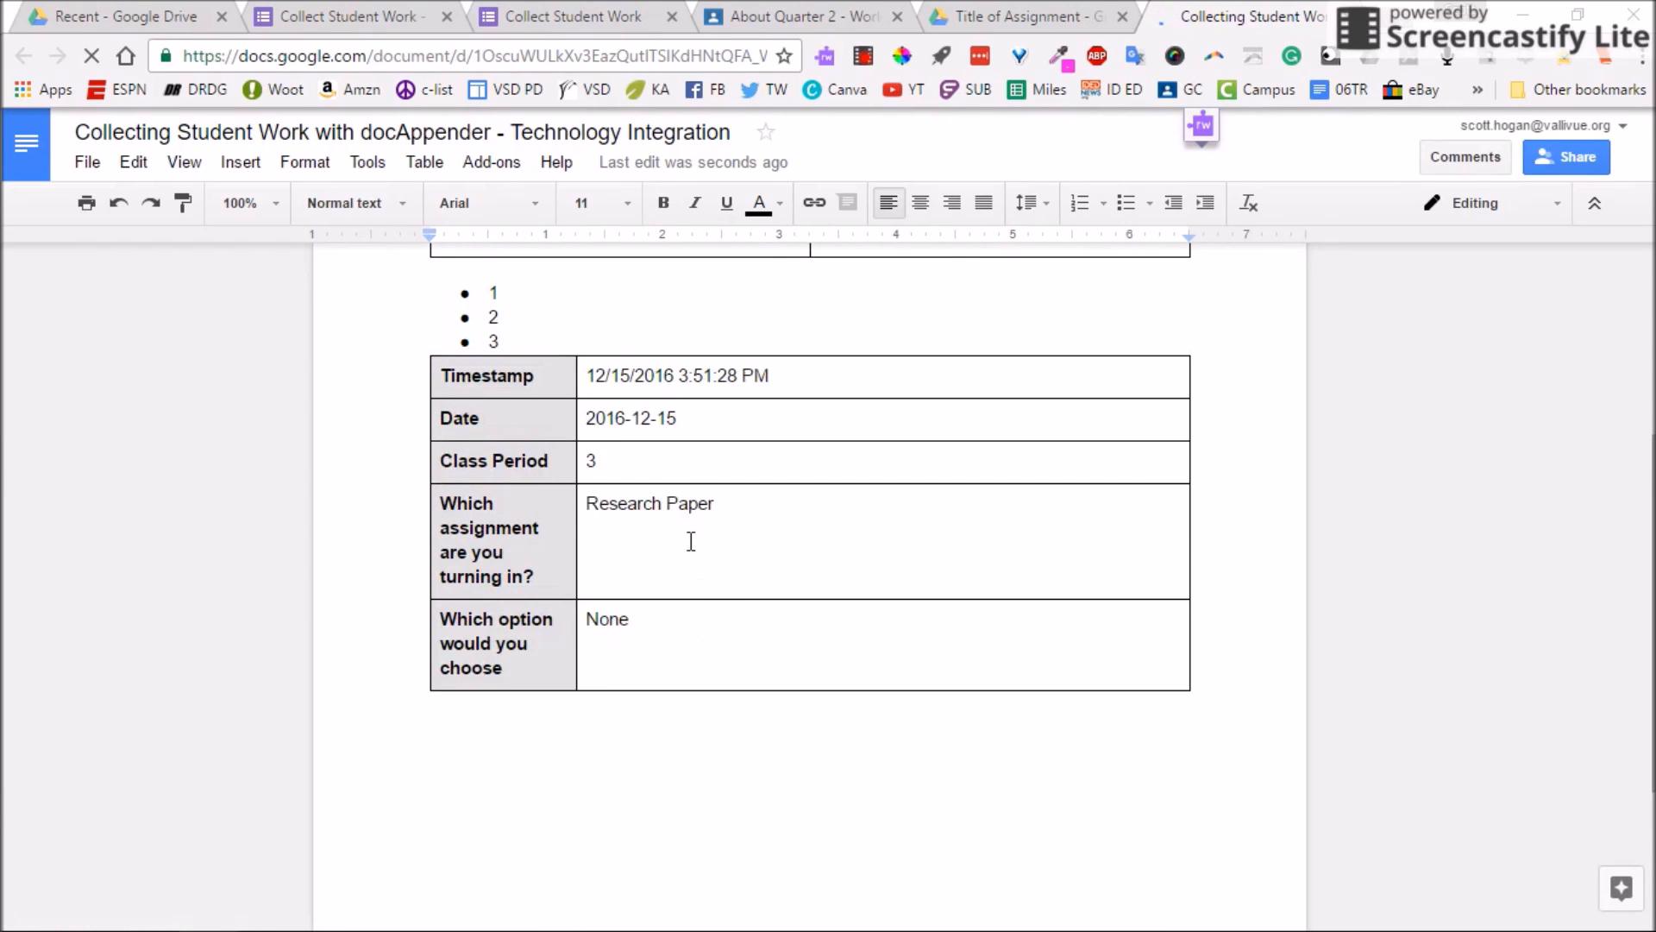
scroll(689, 544, up, 4)
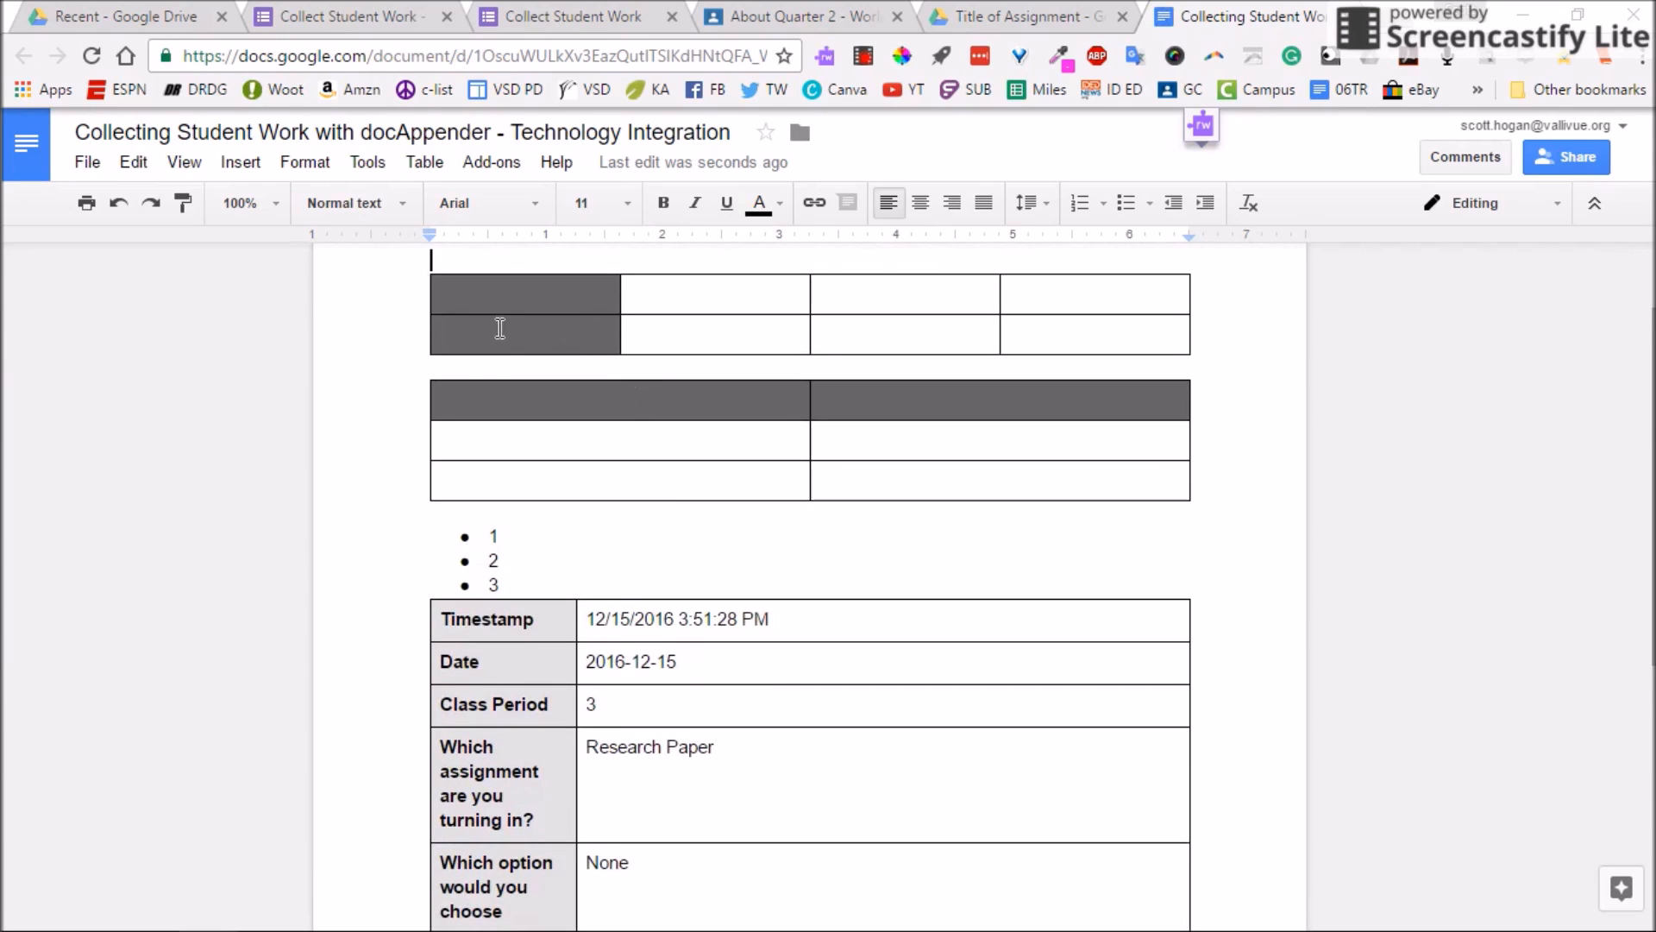
scroll(277, 562, down, 4)
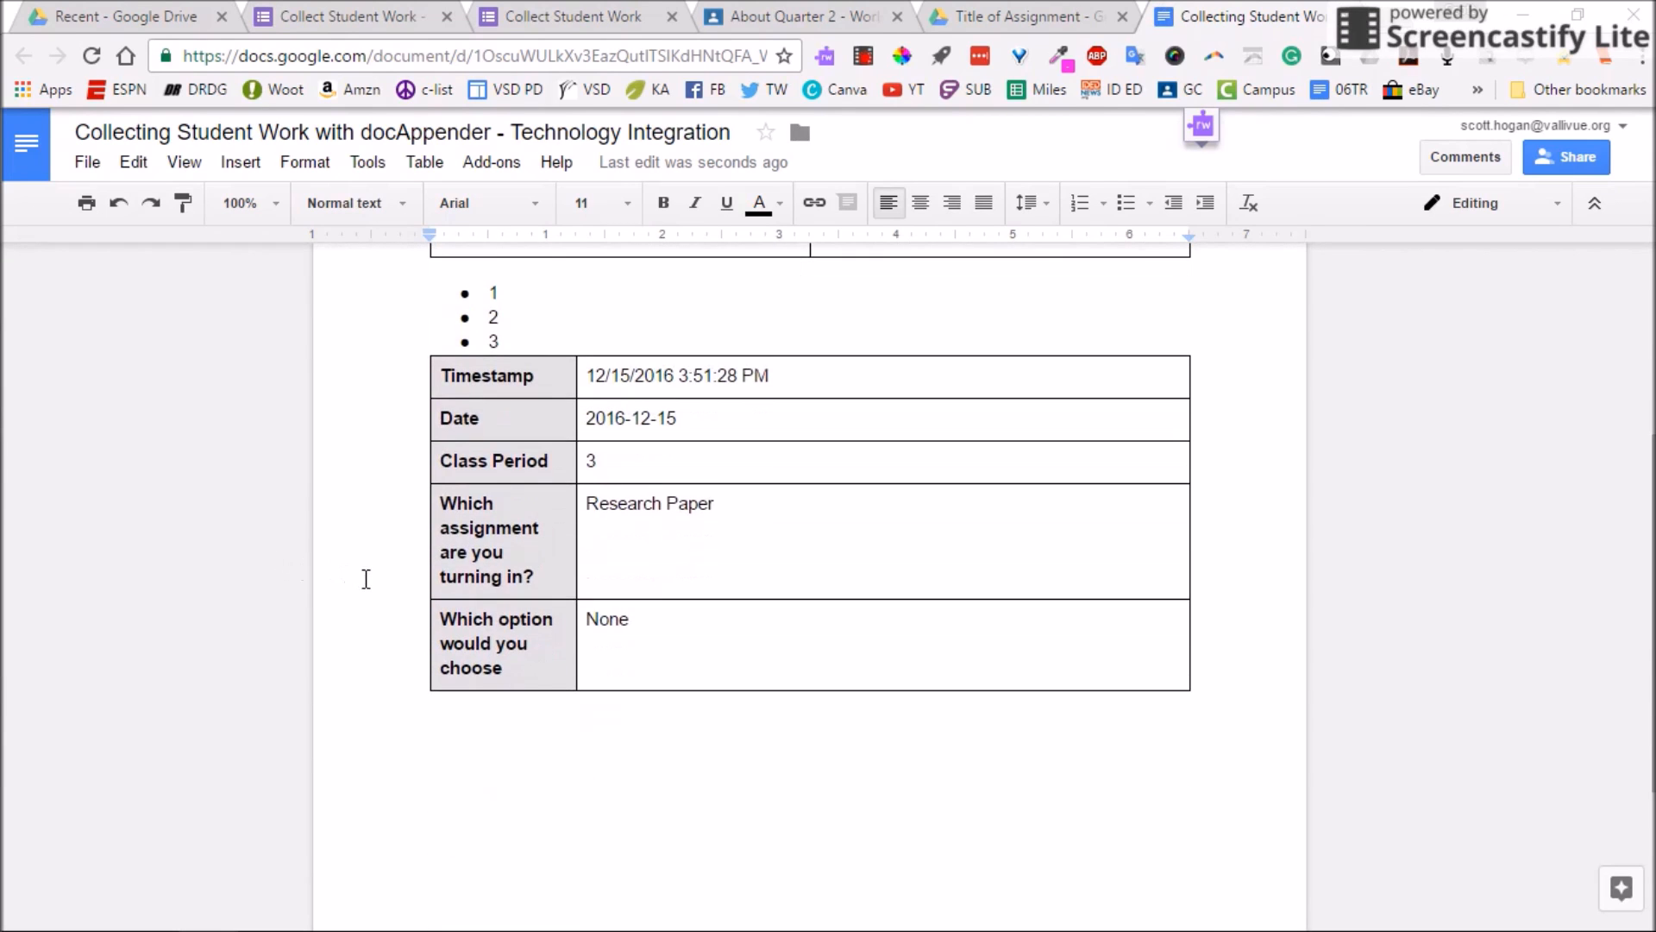